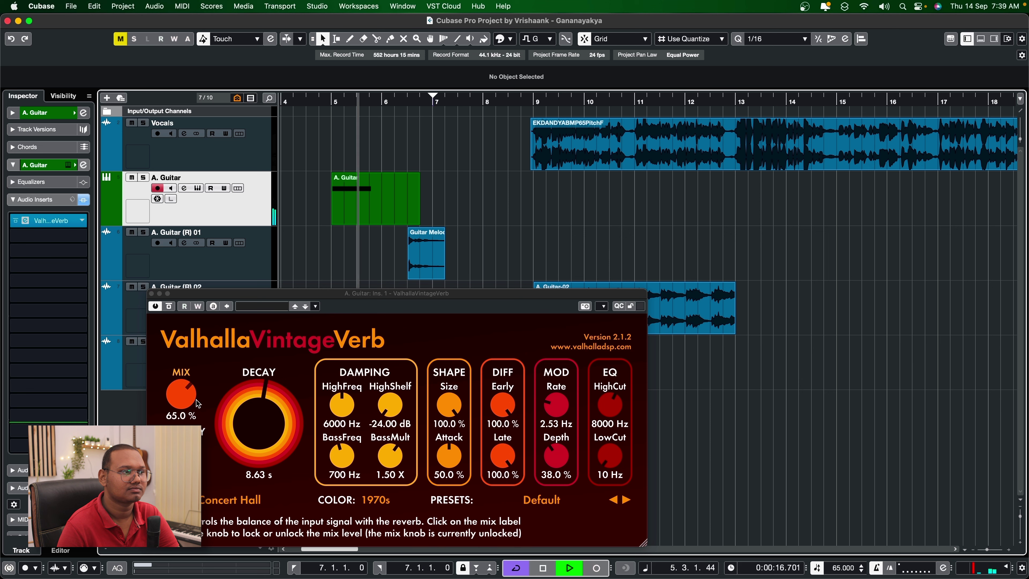
Adjust the mix level of the ValhallaVintageVerb reverb on the A. Guitar instrument track
left_click_drag(193, 401, 189, 410)
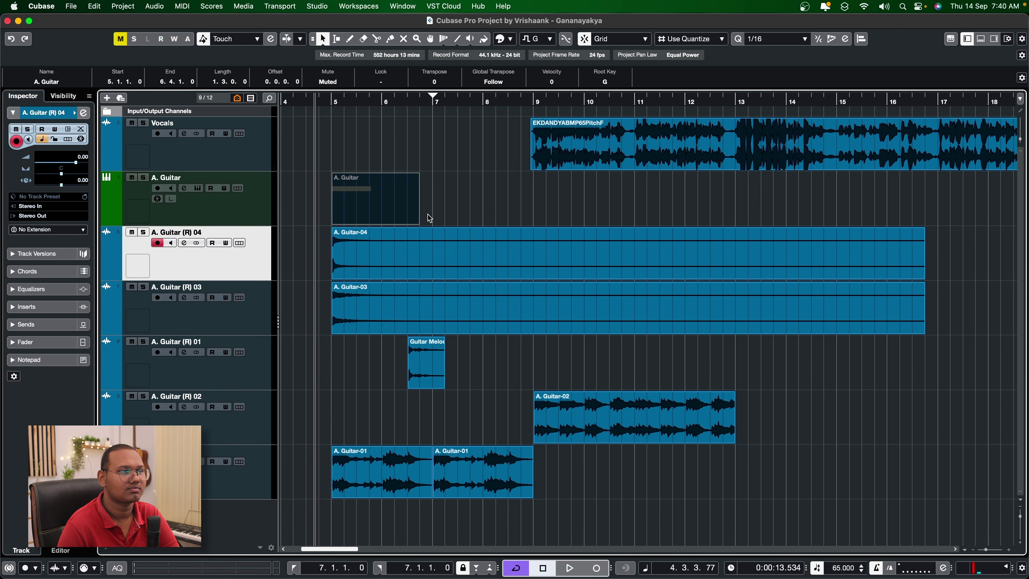
Cut the A. Guitar-03 and A. Guitar-04 clips off at bar 9 and delete their tails with the muted MIDI part
left_click(540, 303)
key("Delete")
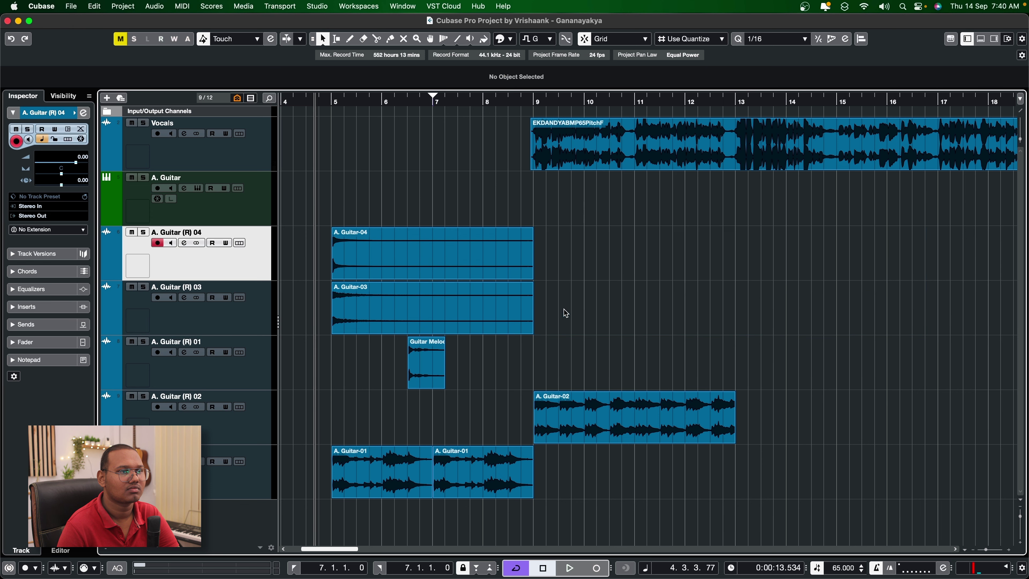
Reverse the A. Guitar-03 clip, mute the A. Guitar (R) 04 track and audition the transition into bar 9
left_click(408, 309)
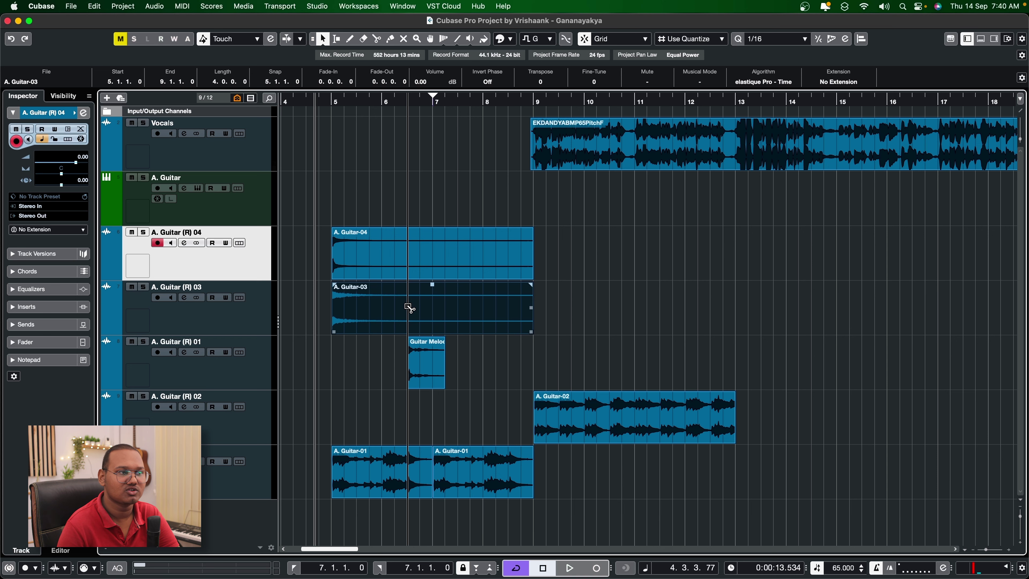
key("m")
key("space")
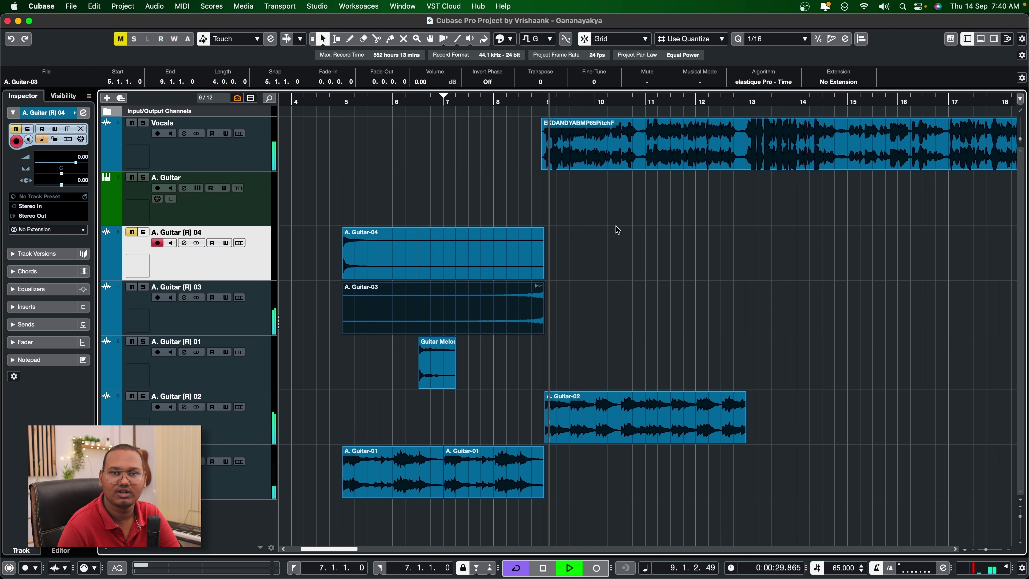
key("space")
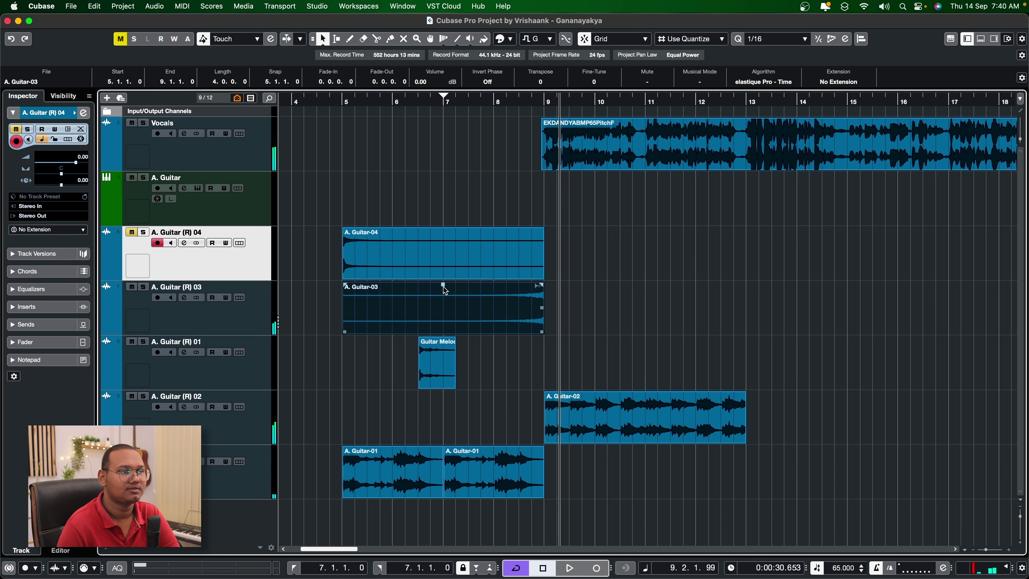
Undo the clip reversal, the trimming and the latest guitar render
key("super+z")
key("super+z")
key("super+z")
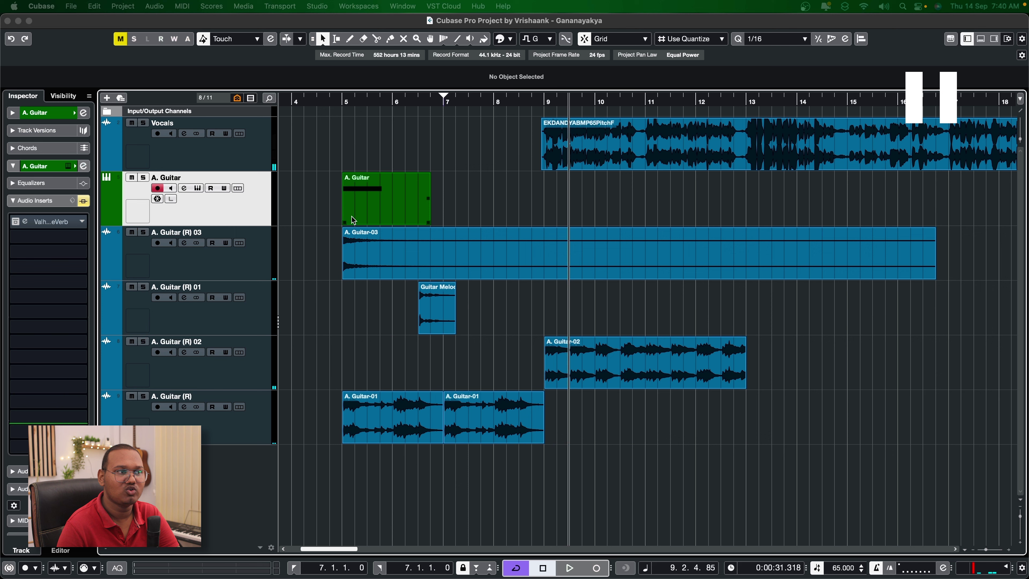
Open the A. Guitar MIDI part for editing and move its G#3 note to a lower pitch
double_click(354, 220)
left_click(371, 413)
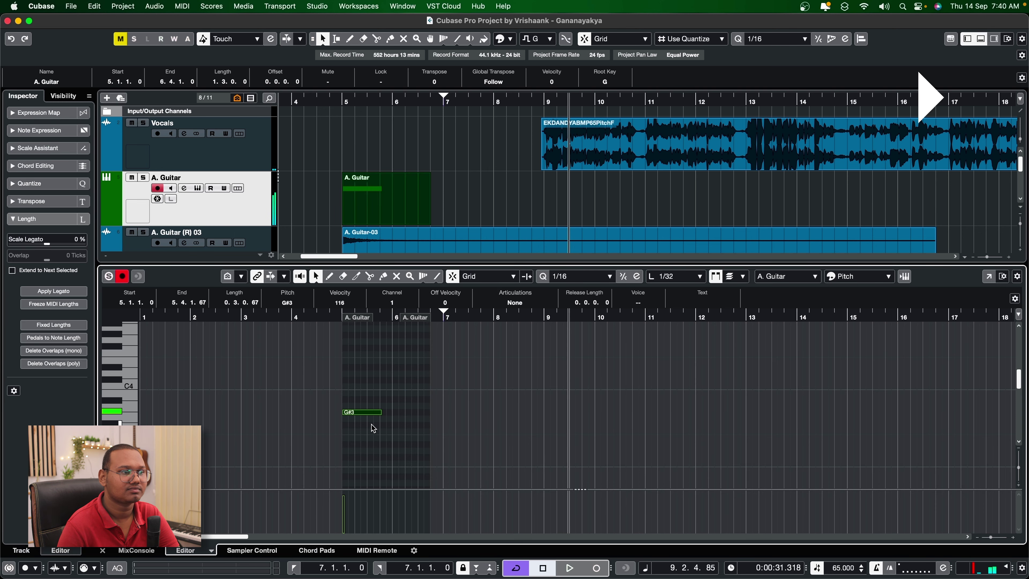
left_click_drag(360, 418, 360, 427)
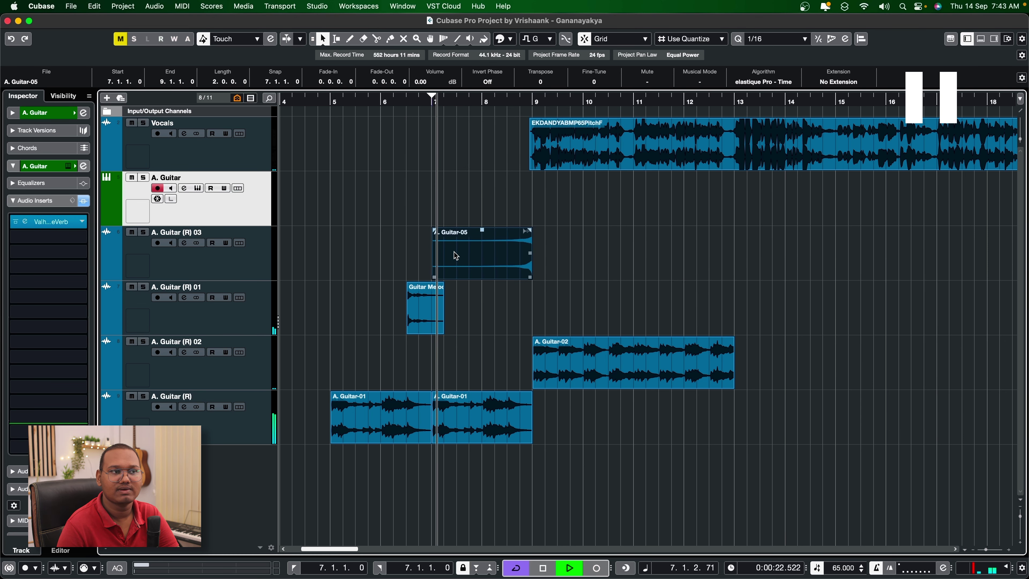
Split the reversed A. Guitar-05 clip at bar 8, delete its first half and give the remainder a short fade-in
key("3")
left_click(485, 250)
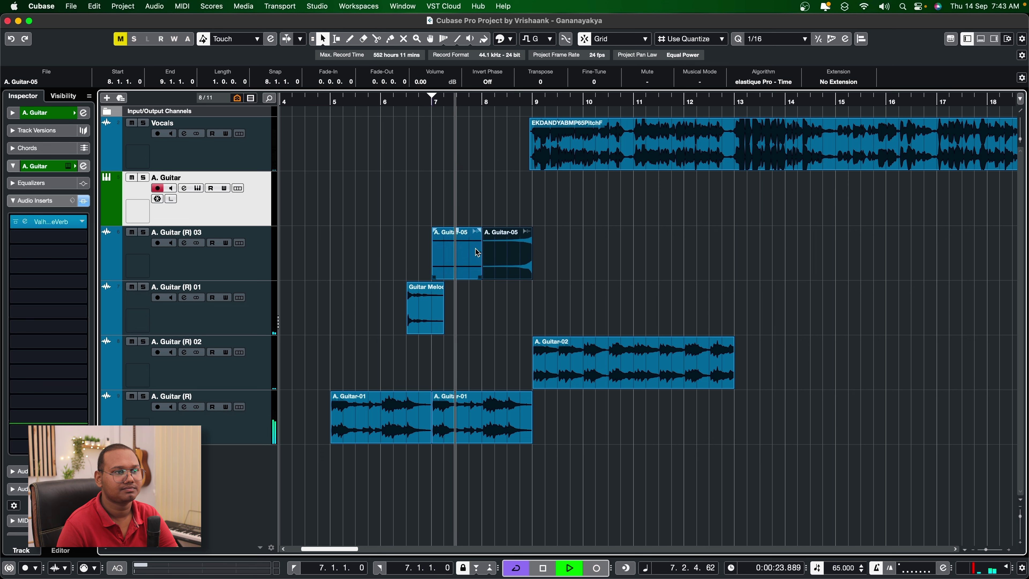
key("Delete")
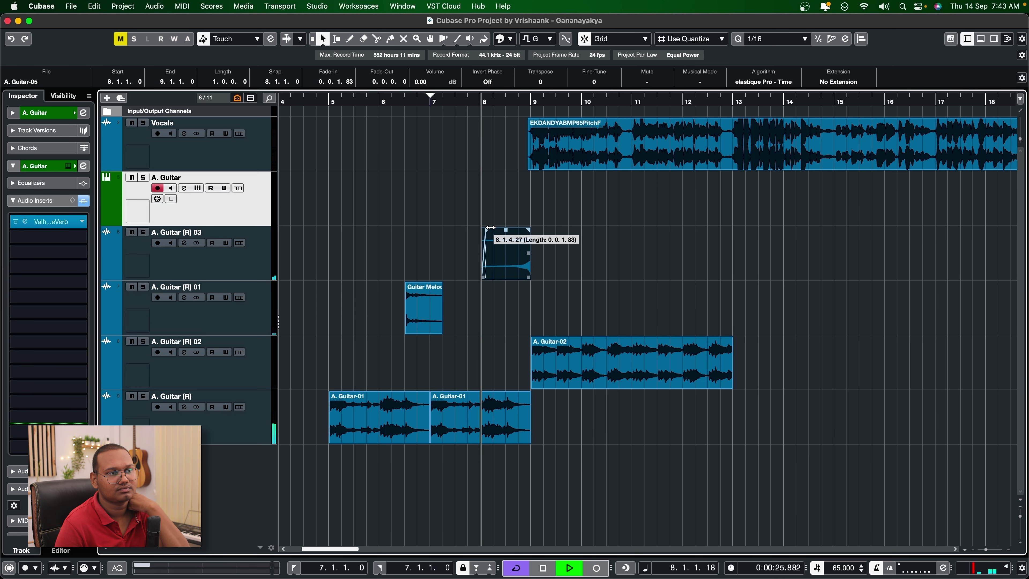
left_click(433, 241)
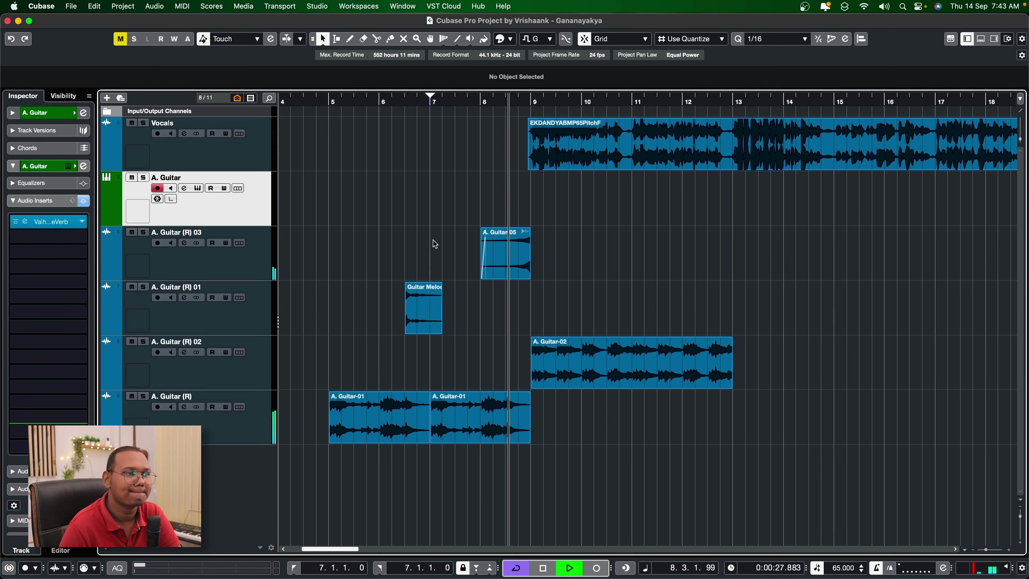
left_click(218, 262)
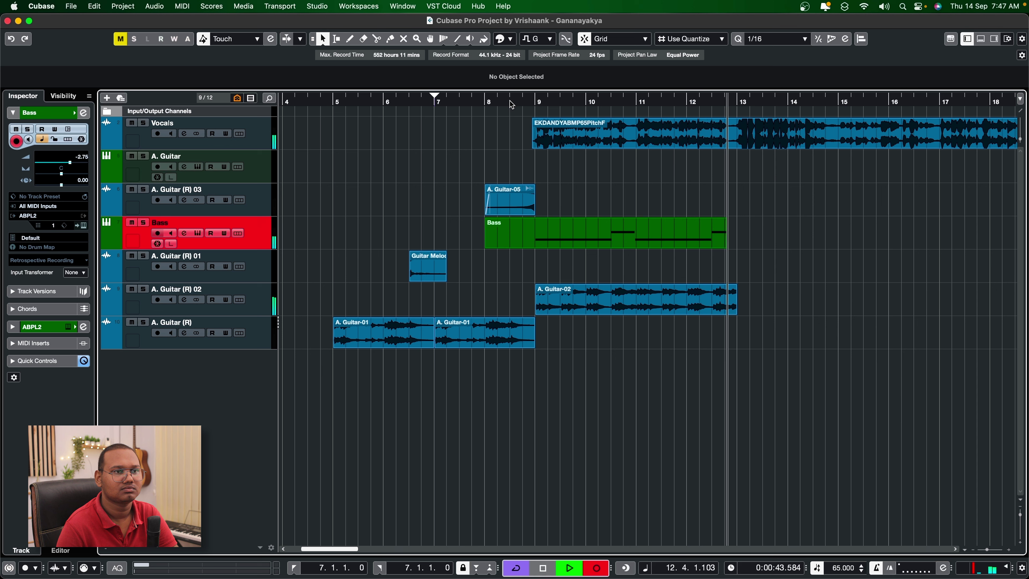
Finish recording the Bass MIDI part and play the arrangement from bar 5
key("space")
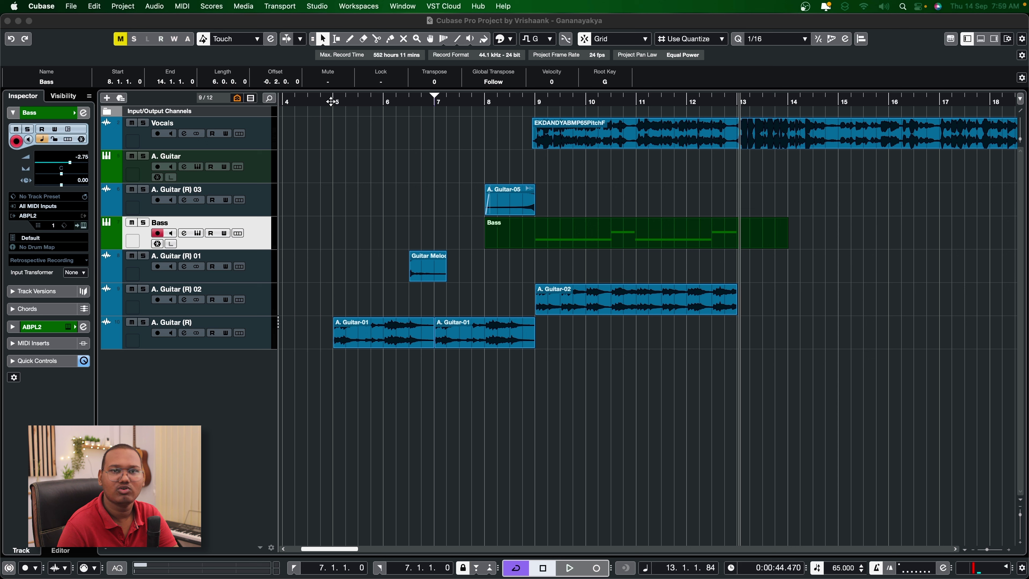
left_click(332, 101)
key("space")
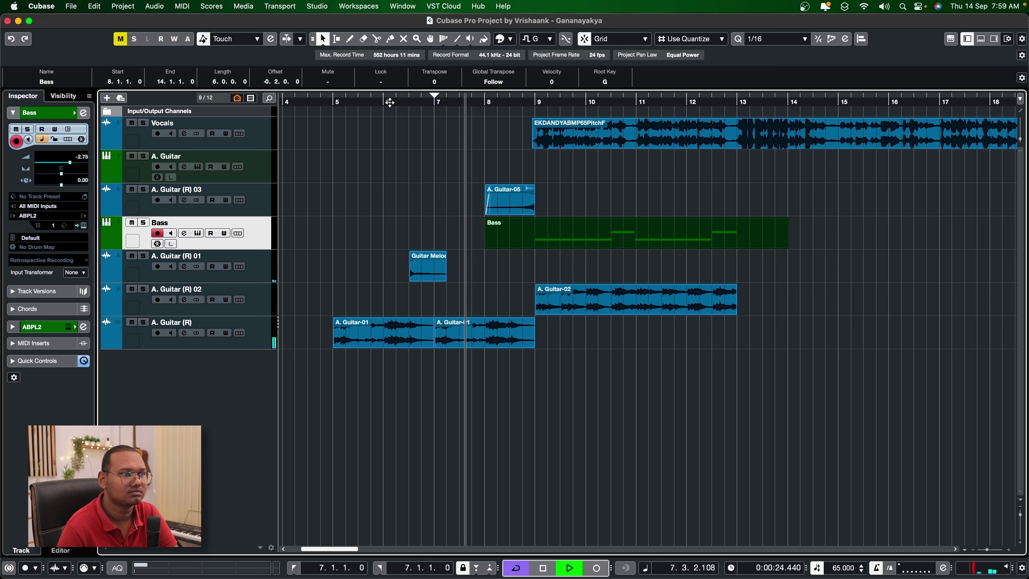
Set the Bass track's volume to -4.70 while listening to the arrangement, and end the playback
left_click(252, 277)
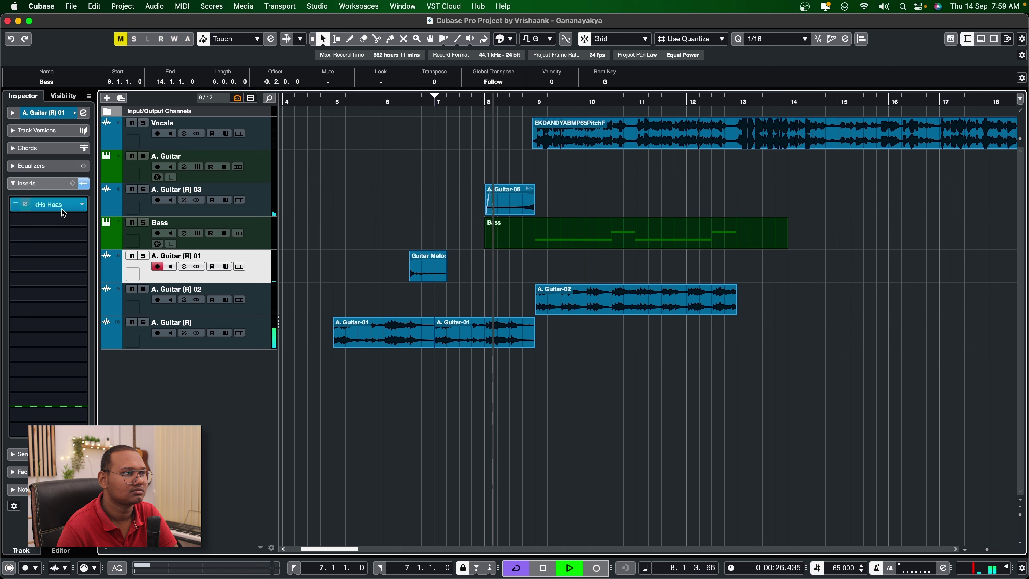
left_click(69, 113)
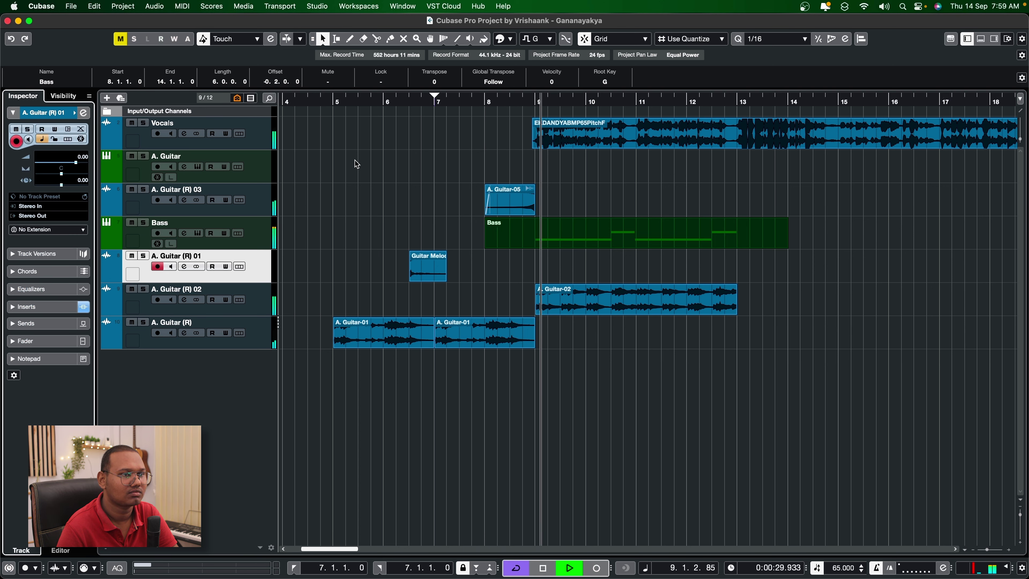
left_click(252, 235)
left_click_drag(84, 171, 68, 165)
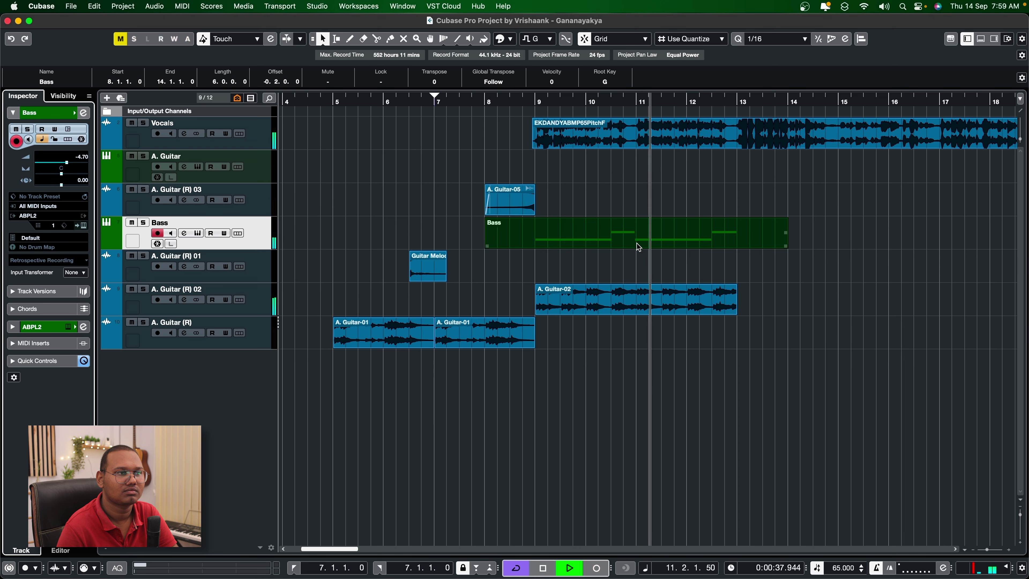
left_click(703, 262)
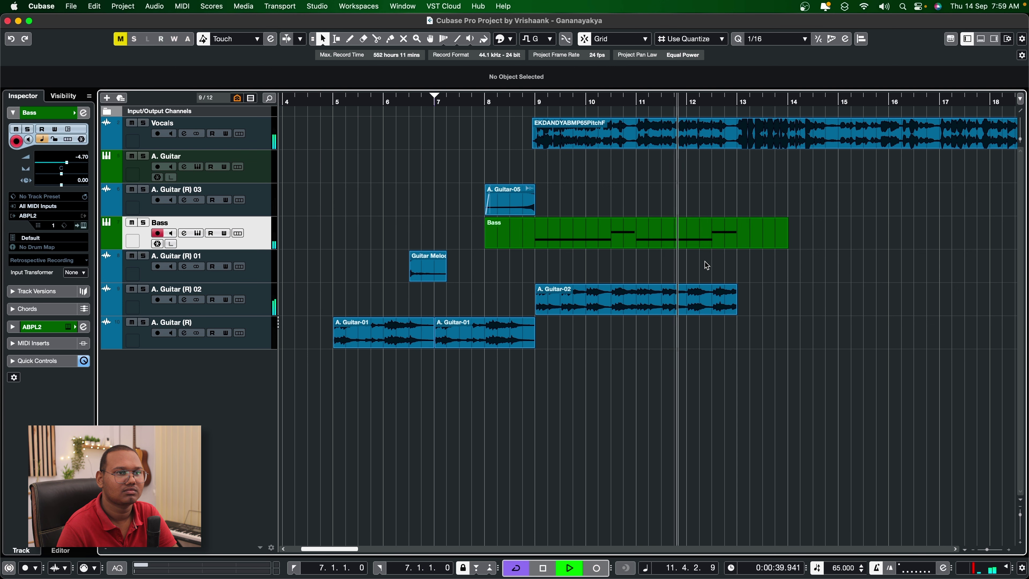
scroll(715, 260, "left", 1)
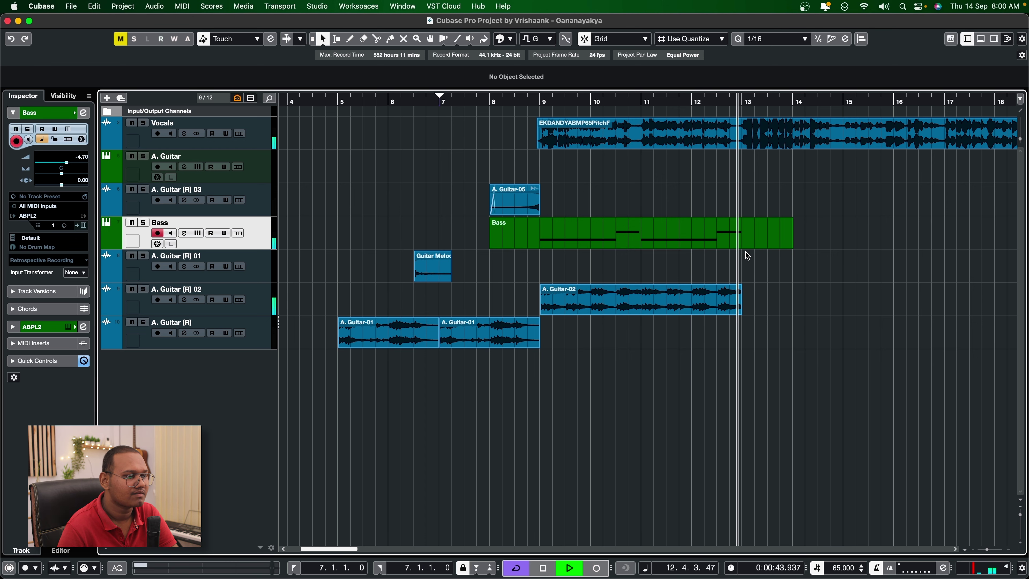
scroll(744, 242, "right", 5)
key("space")
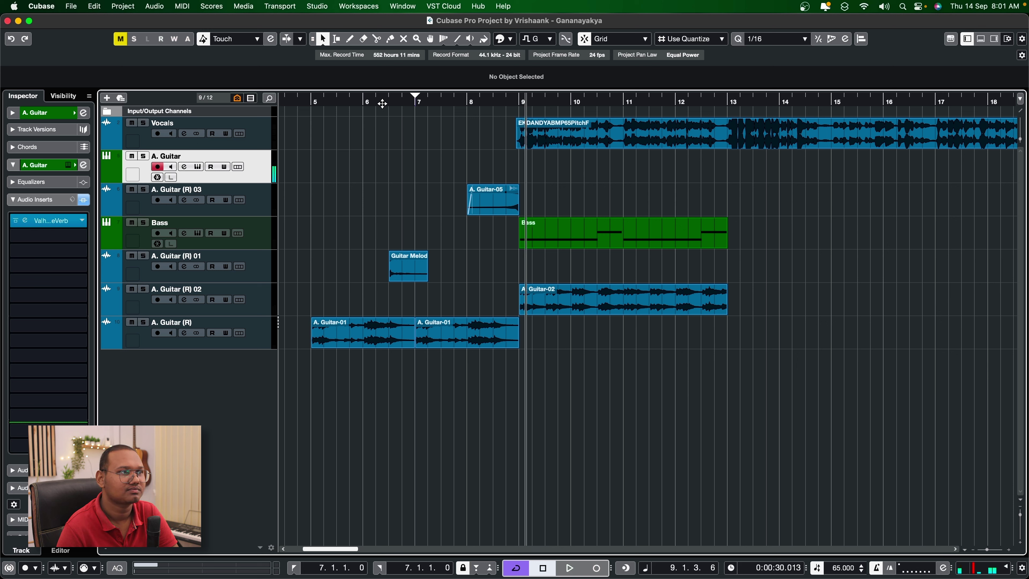
Record a guitar phrase on the A. Guitar MIDI track from bar 7 and open the new part in the note editor
key("KP_Multiply")
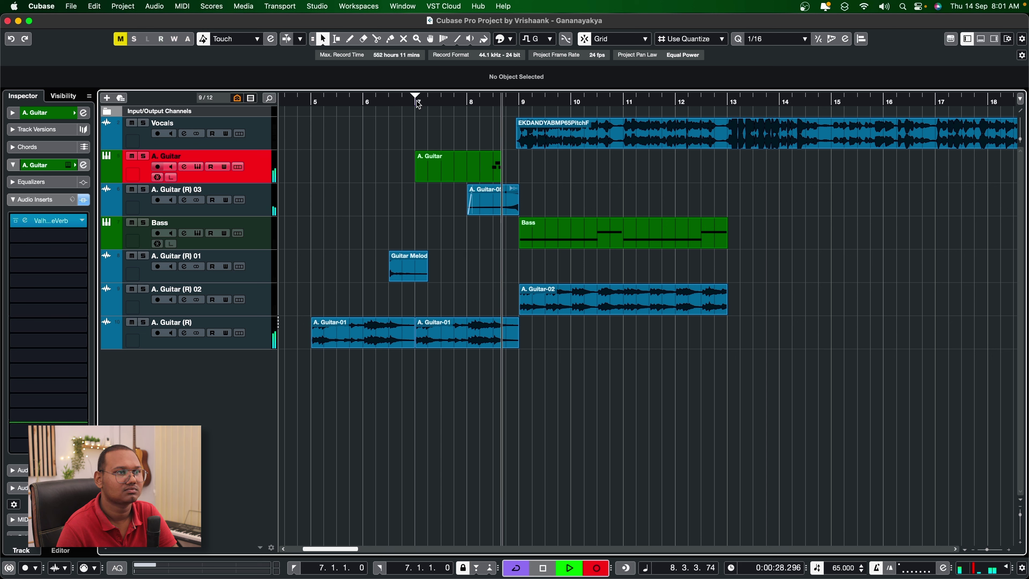
key("space")
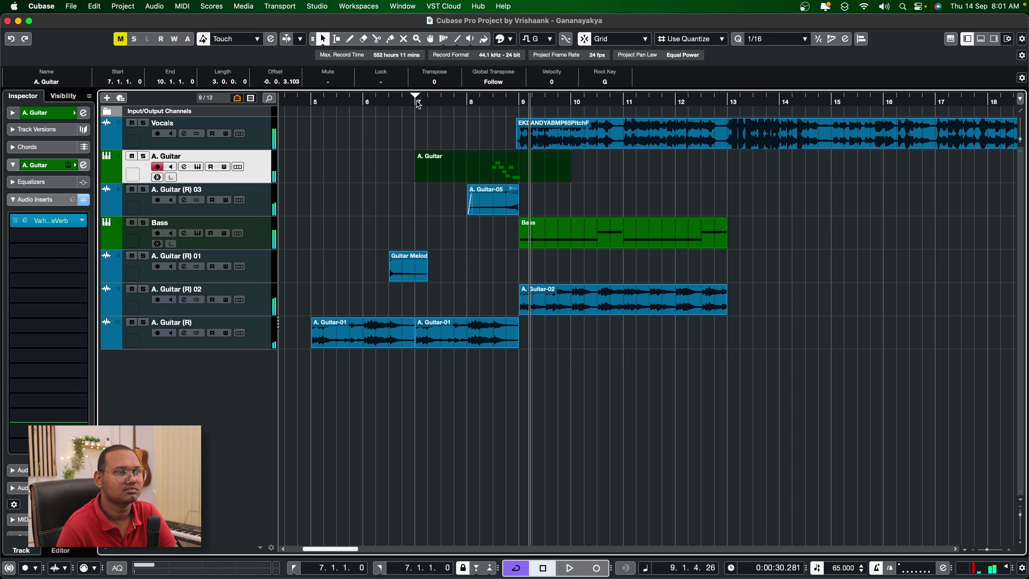
key("Return")
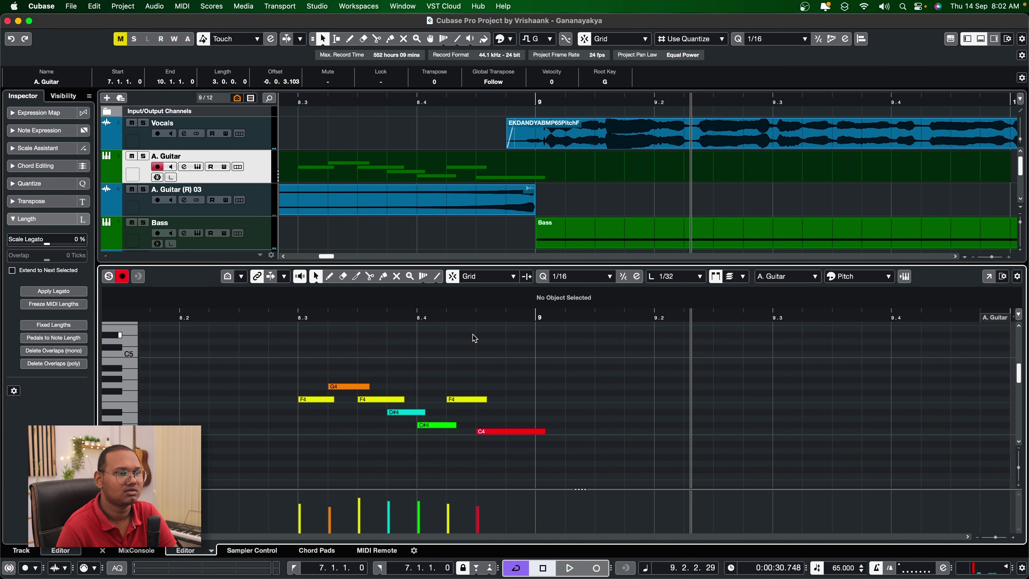
Audition the recorded guitar phrase from just before bar 8 beat 3 and select its closing notes
left_click(291, 318)
key("space")
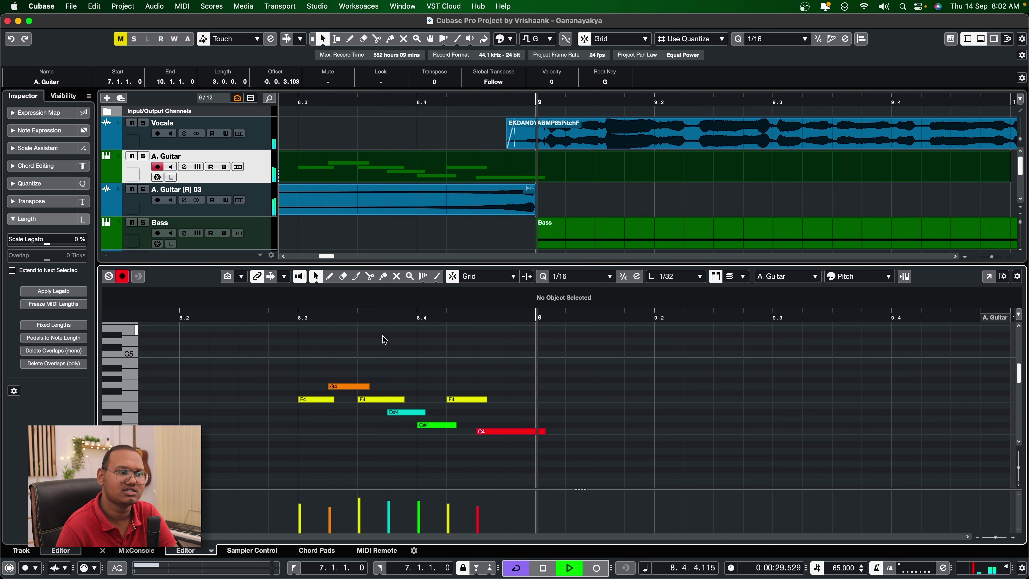
key("space")
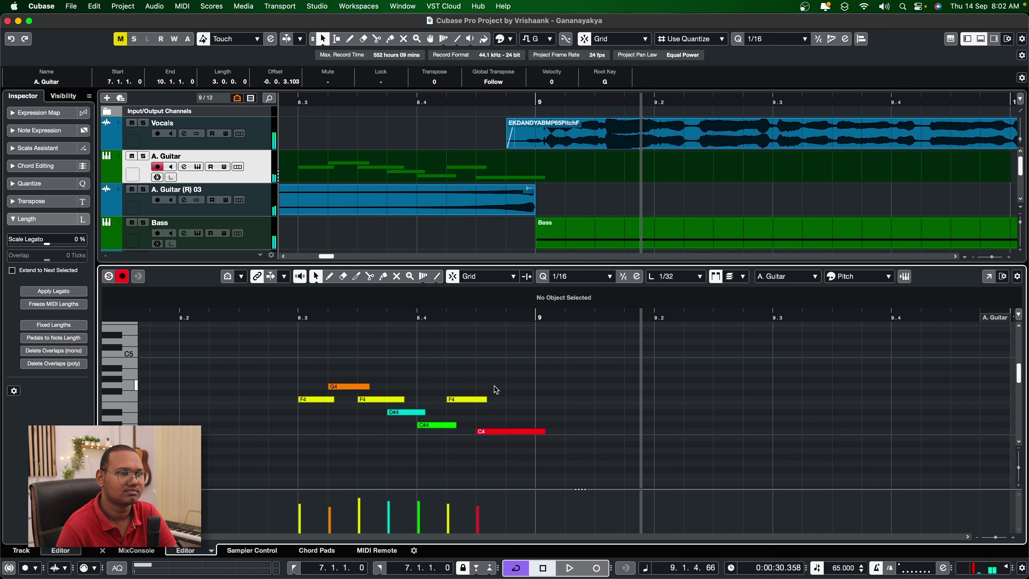
left_click_drag(496, 389, 481, 432)
left_click(426, 427)
left_click(437, 446)
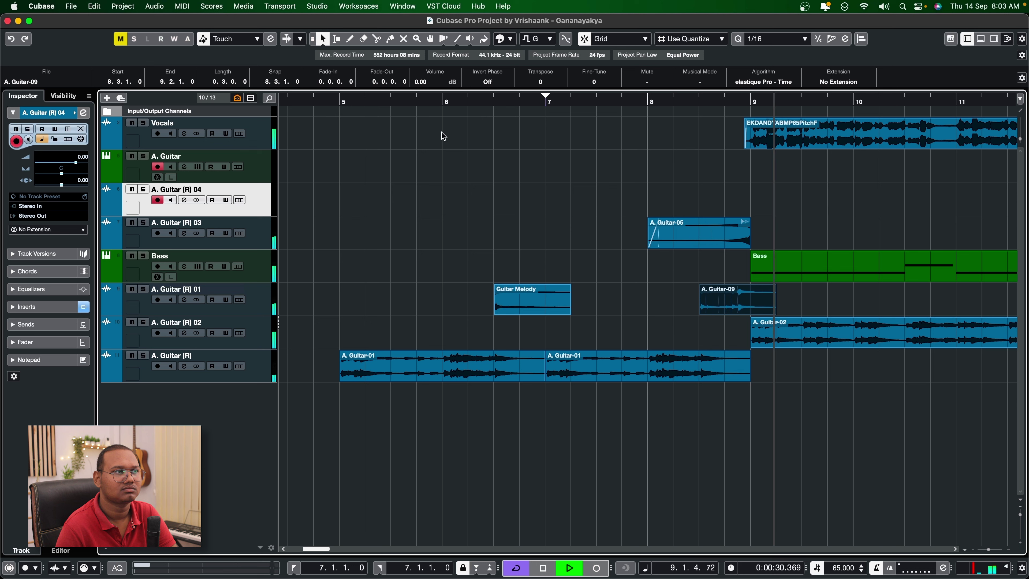
Play the arrangement from the middle of bar 10 and record chords on the E Piano track up to bar 13
key("space")
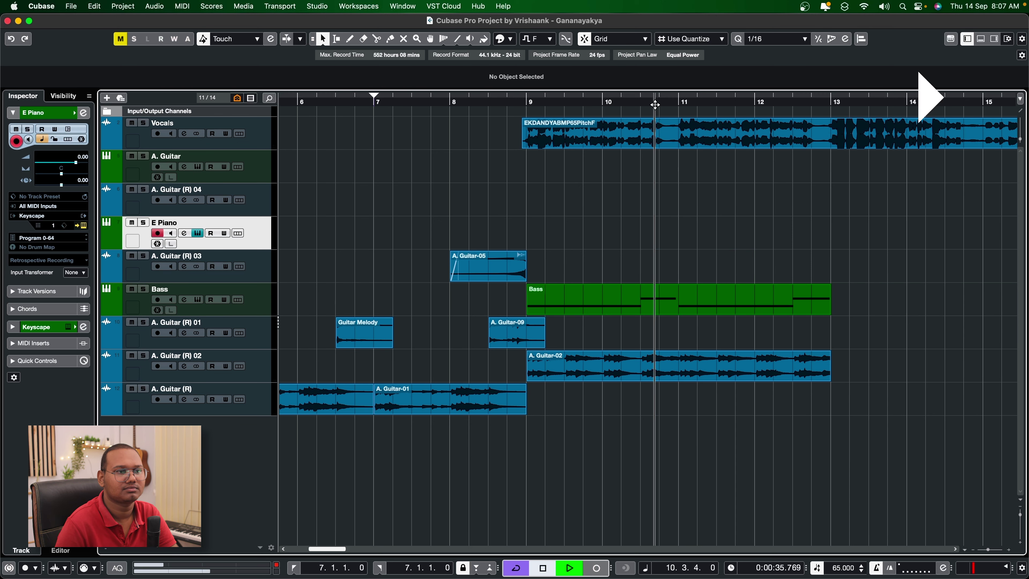
left_click(636, 100)
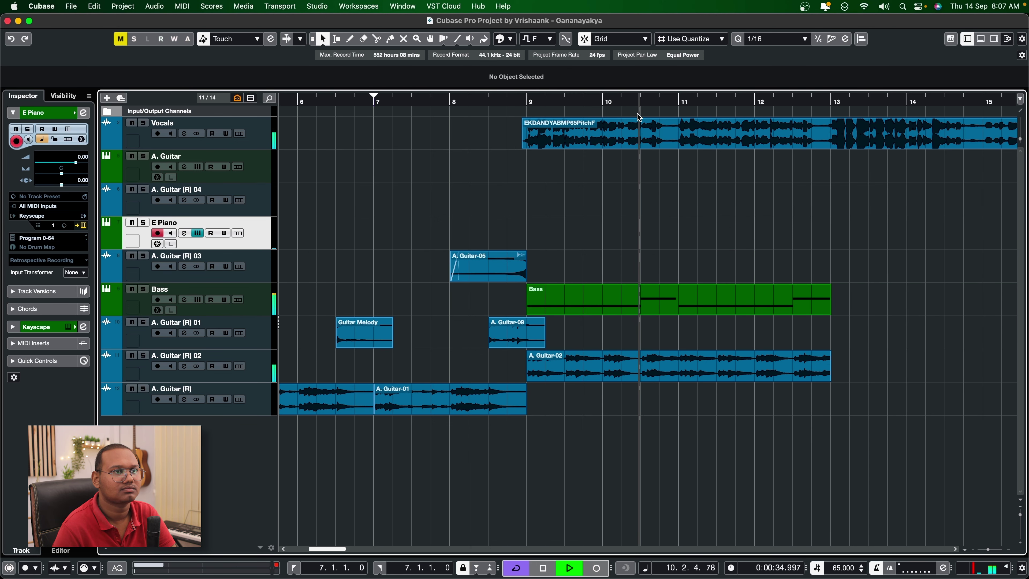
key("KP_Multiply")
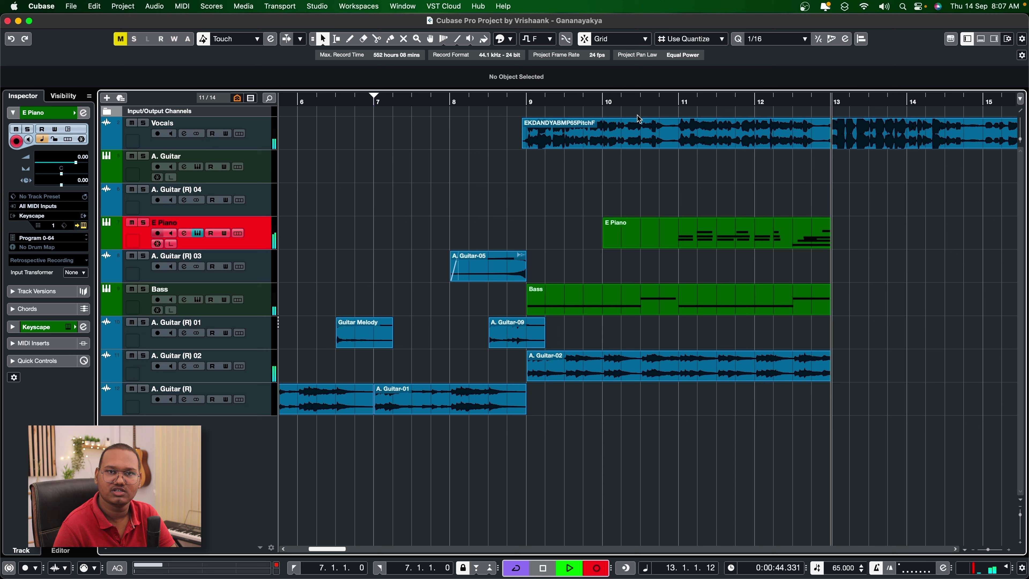
key("space")
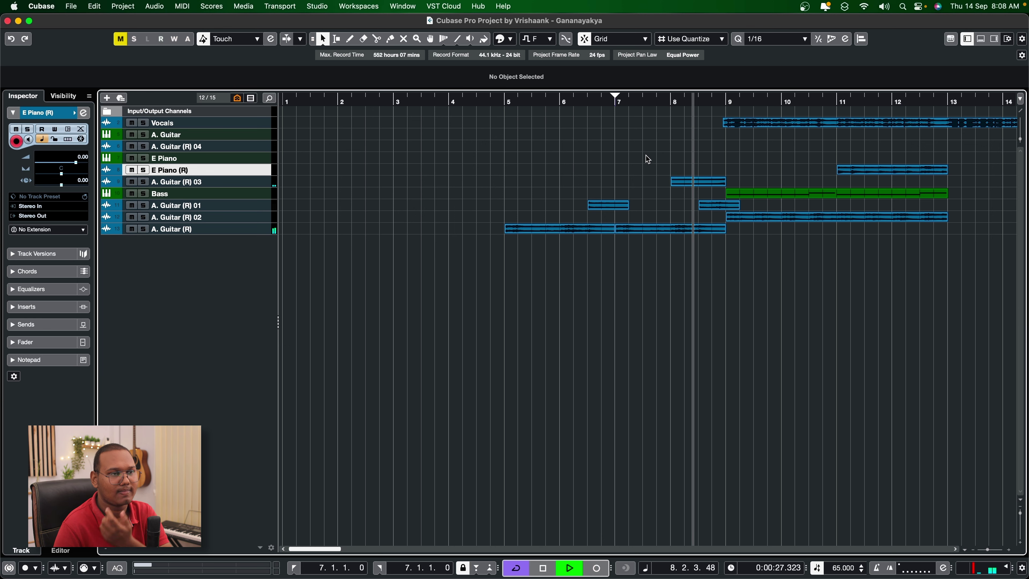
Enlarge the track heights during playback, select the Bass MIDI part and stop the playback
key("shift+h")
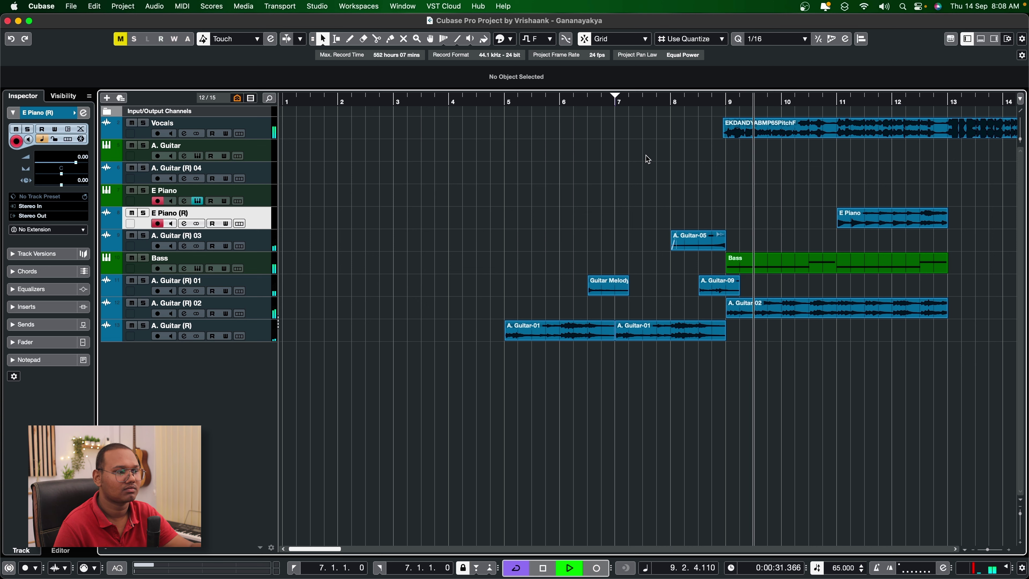
key("shift+g")
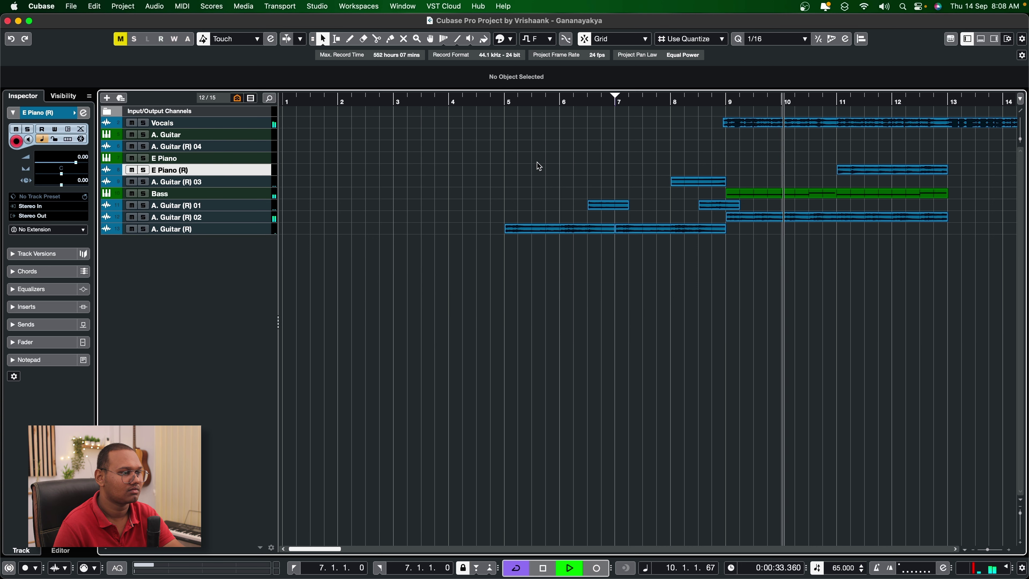
key("shift+h")
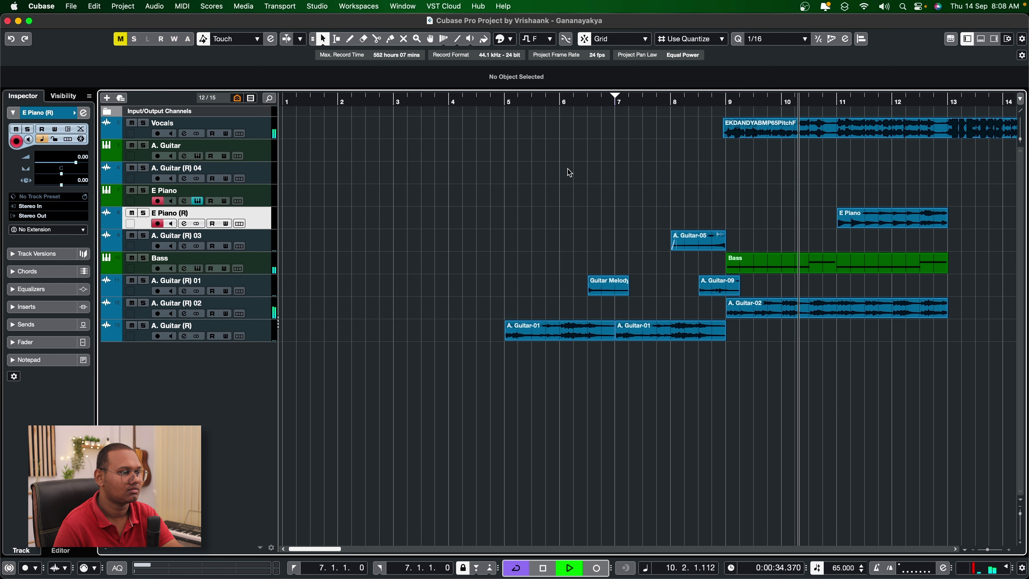
left_click(799, 257)
key("space")
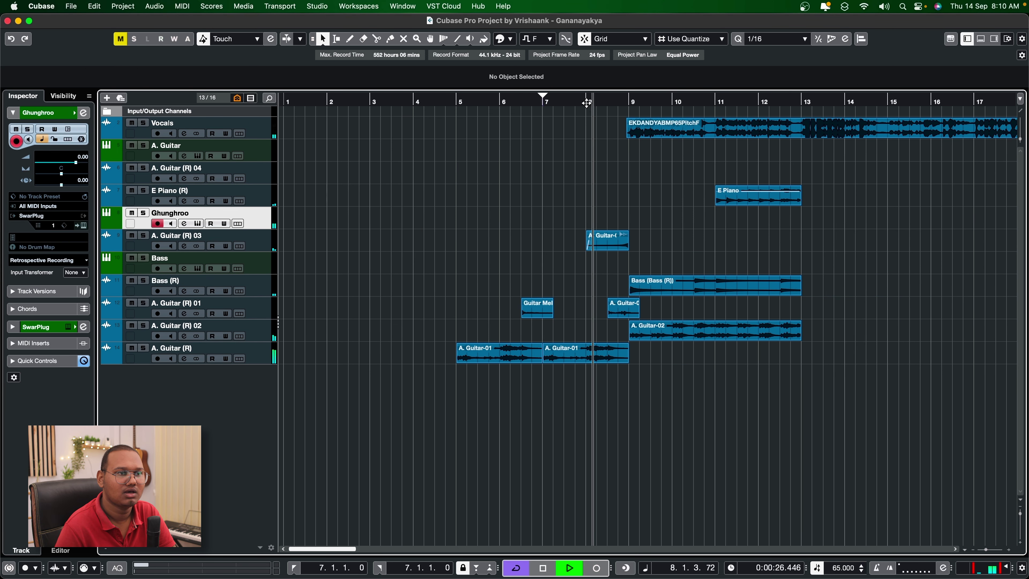
Record a rhythm on the Ghunghroo track from bar 8 and trim the part to the one bar between bars 9 and 10
key("KP_Multiply")
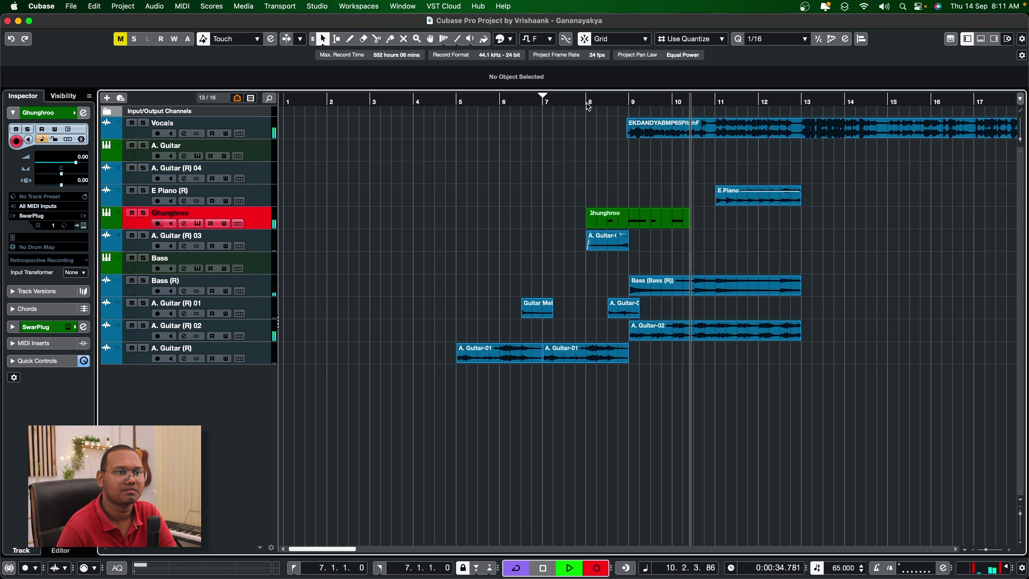
key("space")
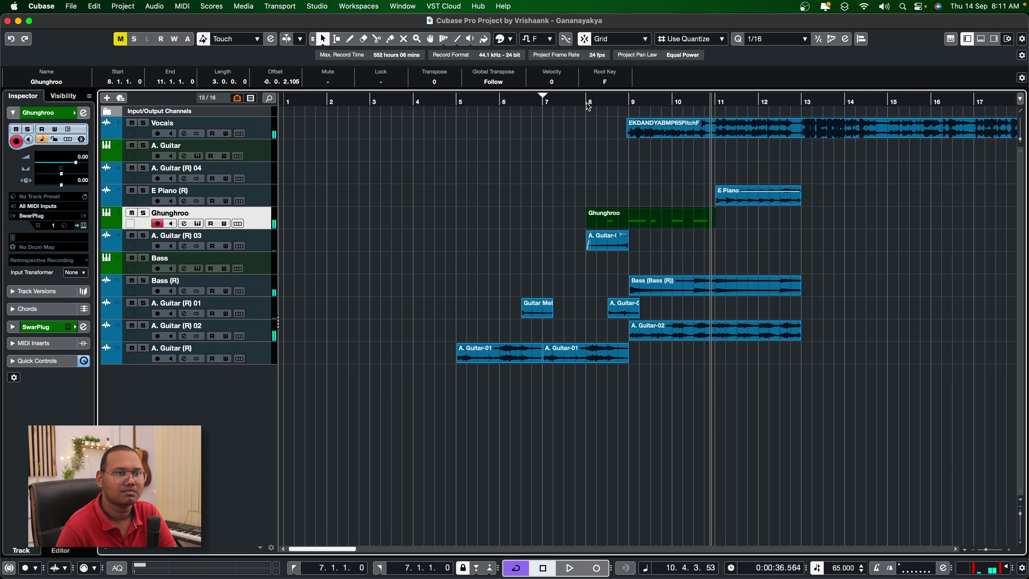
left_click_drag(674, 222, 645, 221)
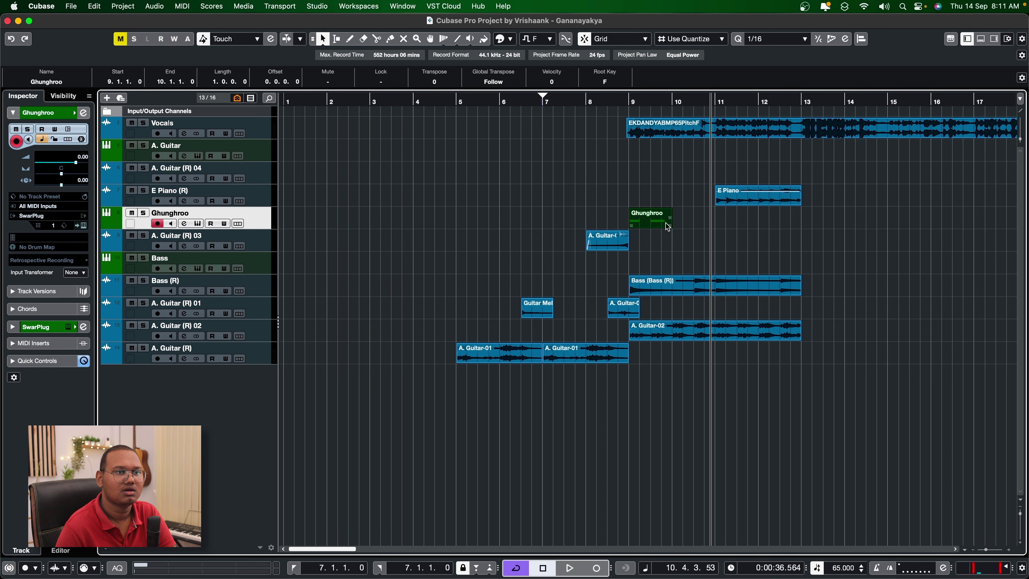
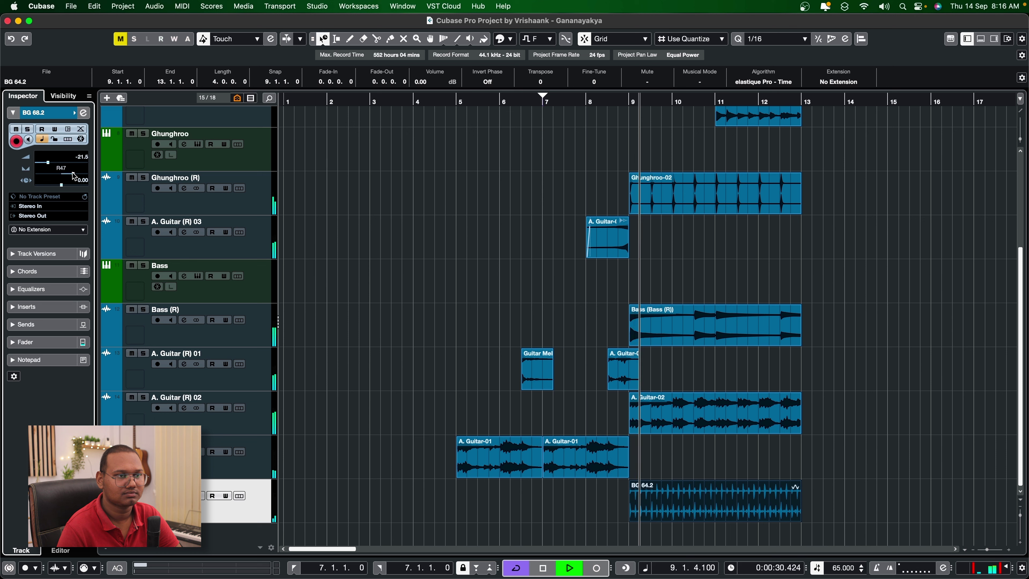
Set the BG 68.2 track's volume to about -16.1 while the arrangement plays
left_click(55, 163)
left_click_drag(55, 166, 59, 164)
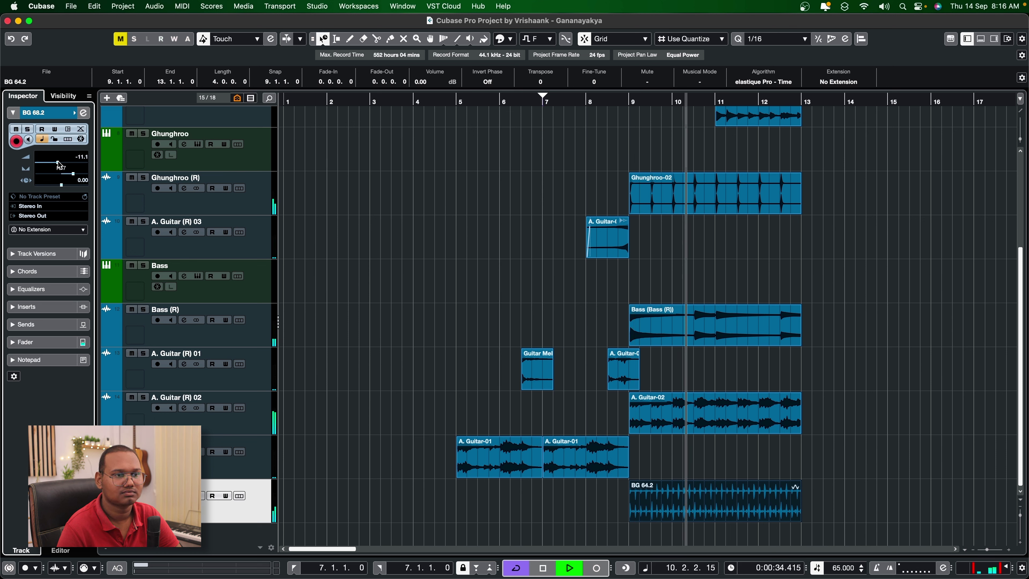
left_click_drag(60, 165, 53, 164)
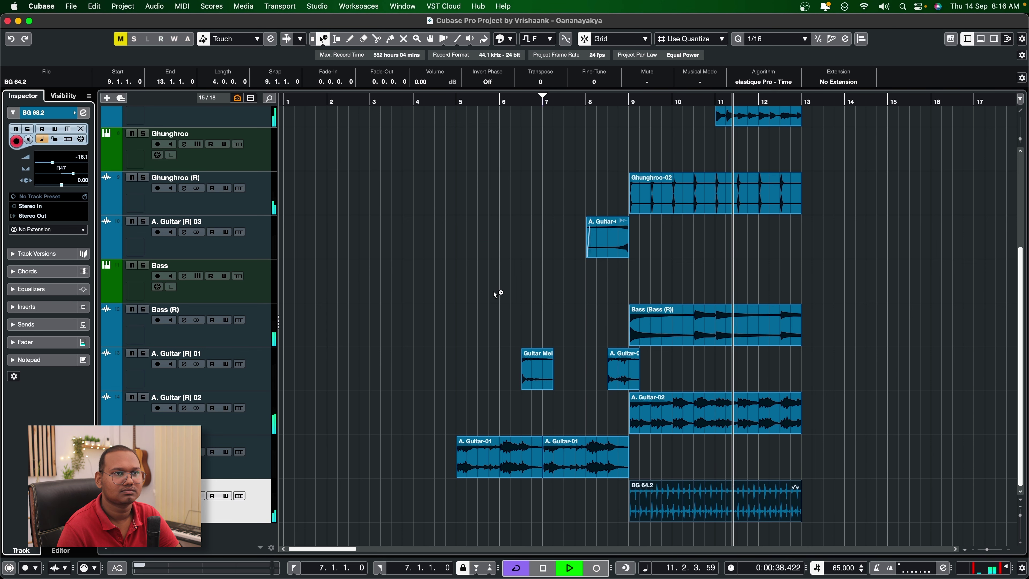
key("shift+g")
key("shift+h")
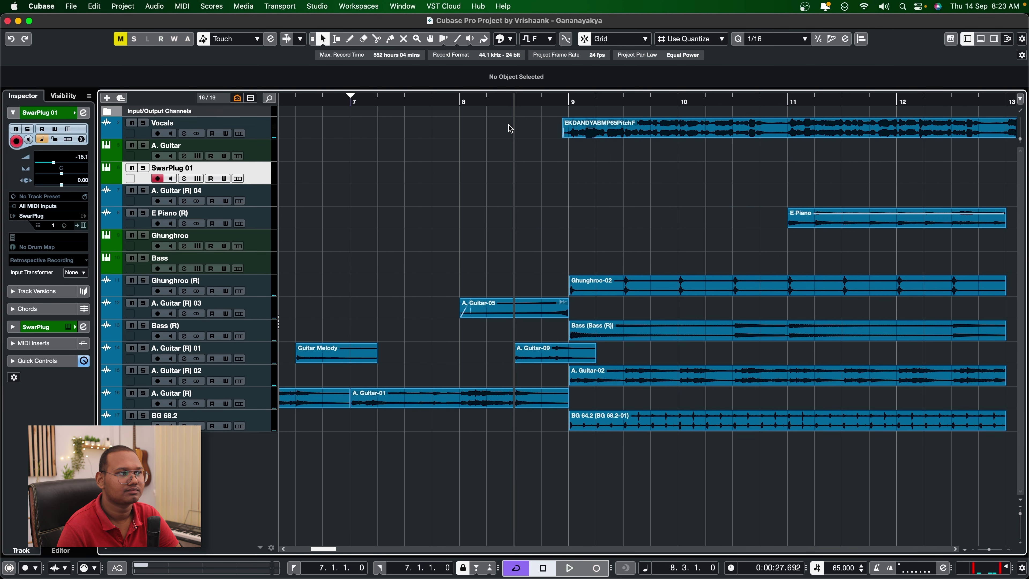
Record a melody on the SwarPlug 01 track from bar 8 and trim the part to run from bar 9 to bar 10 beat 4
key("KP_Multiply")
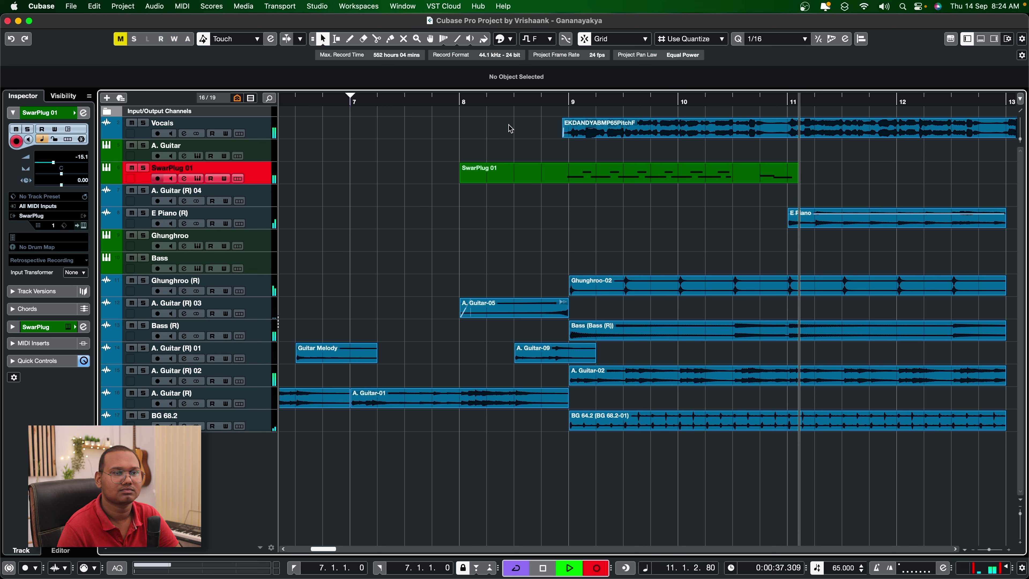
key("space")
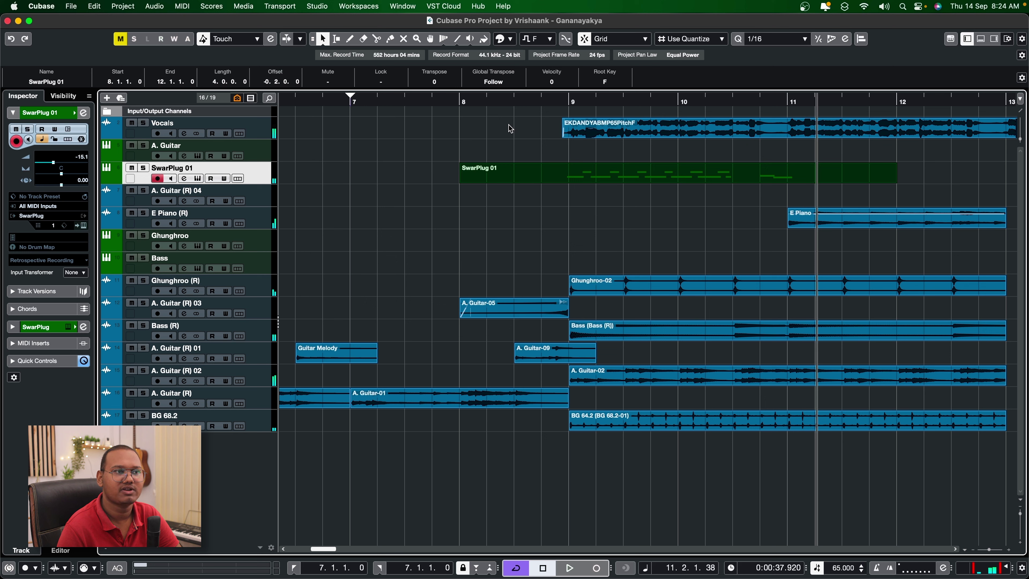
left_click(761, 174, "alt")
left_click(826, 174)
key("Delete")
left_click(570, 174, "alt")
left_click(514, 174)
key("Delete")
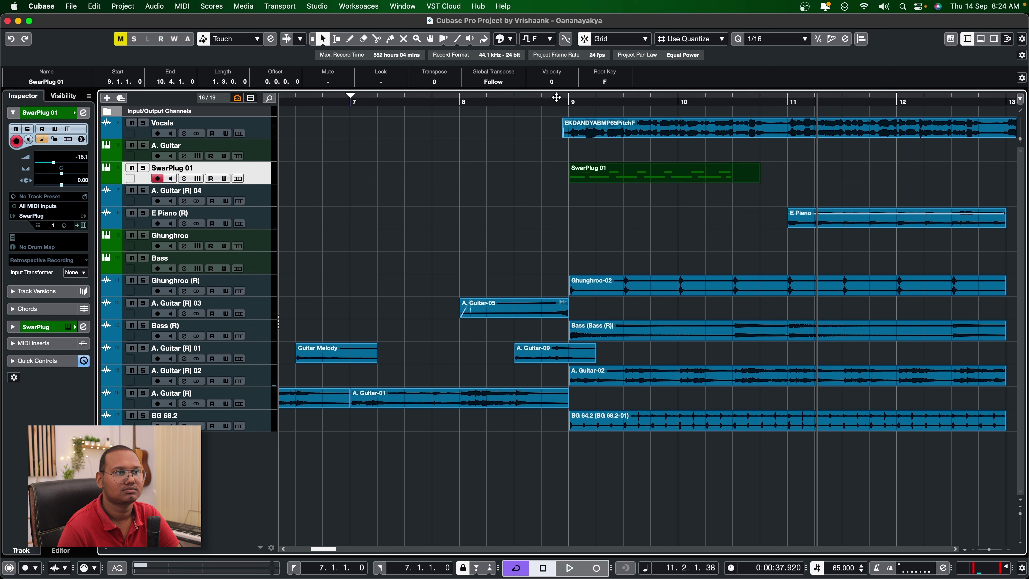
Audition the trimmed SwarPlug 01 part from just before bar 9, and undo the last edits to it
left_click(556, 97)
key("space")
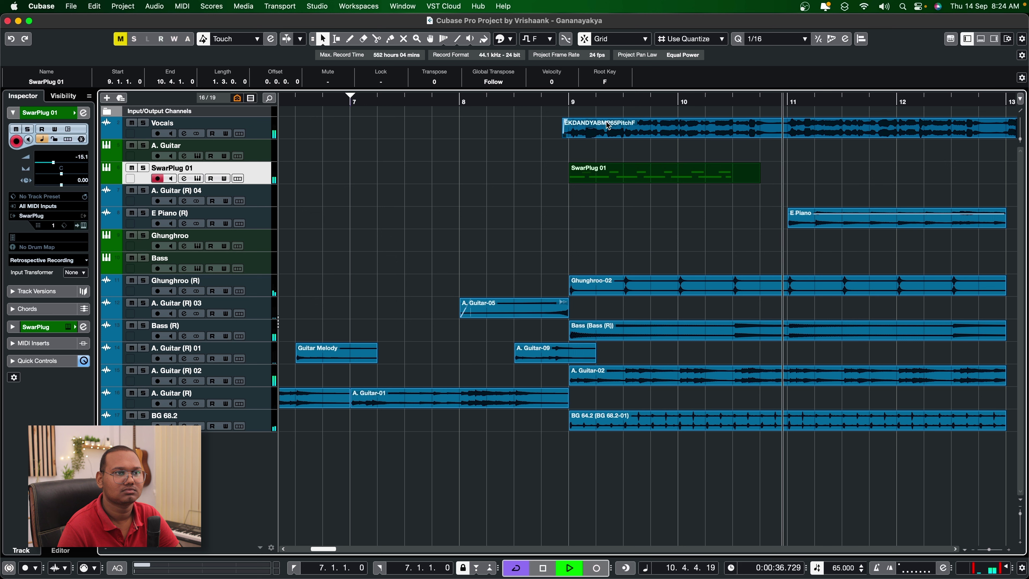
key("space")
key("ctrl+z")
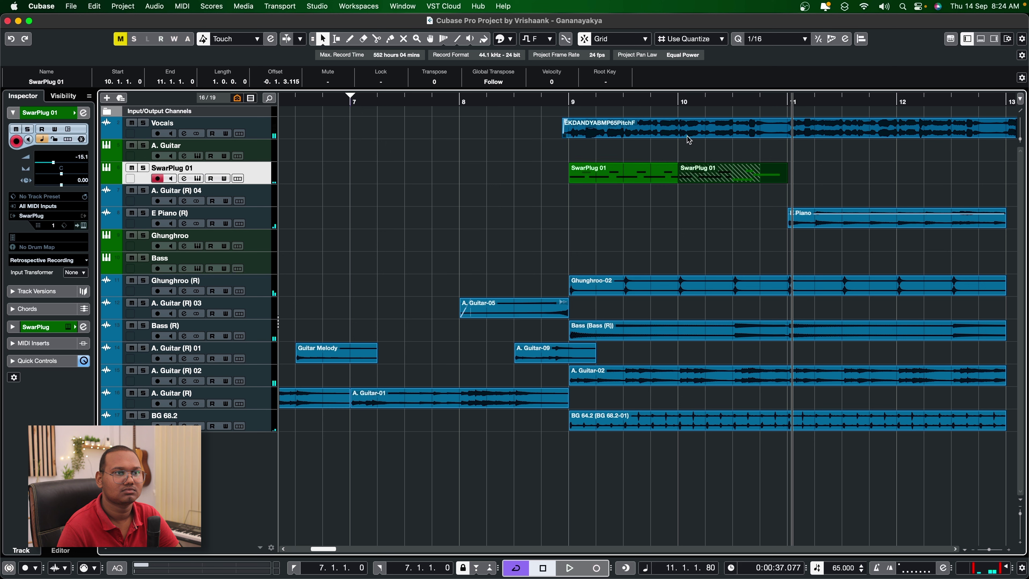
key("ctrl+z")
Open the SwarPlug 01 part in the note editor and play its phrase from bar 9
double_click(700, 177)
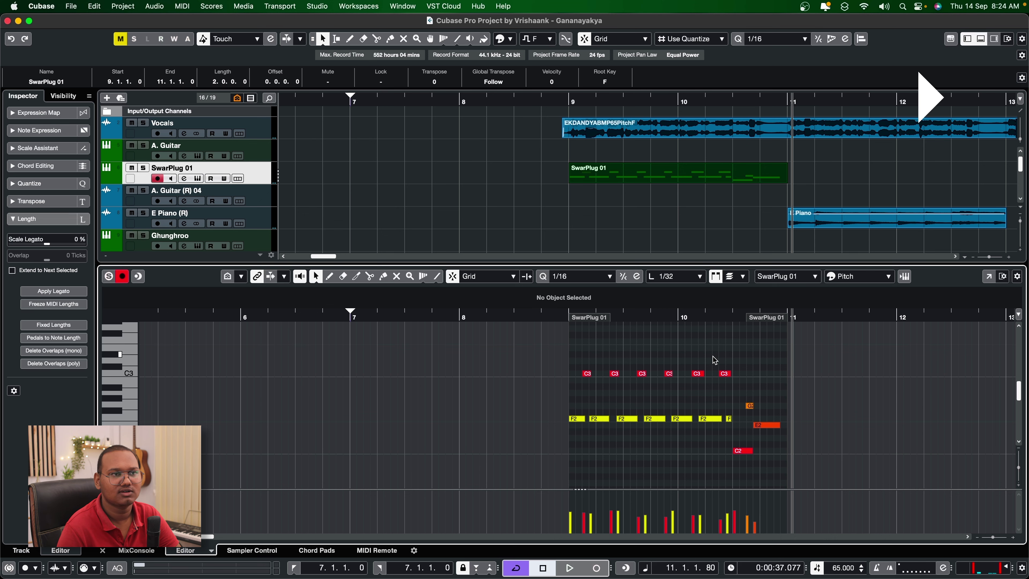
scroll(714, 360, "up", 2)
left_click(516, 311)
key("space")
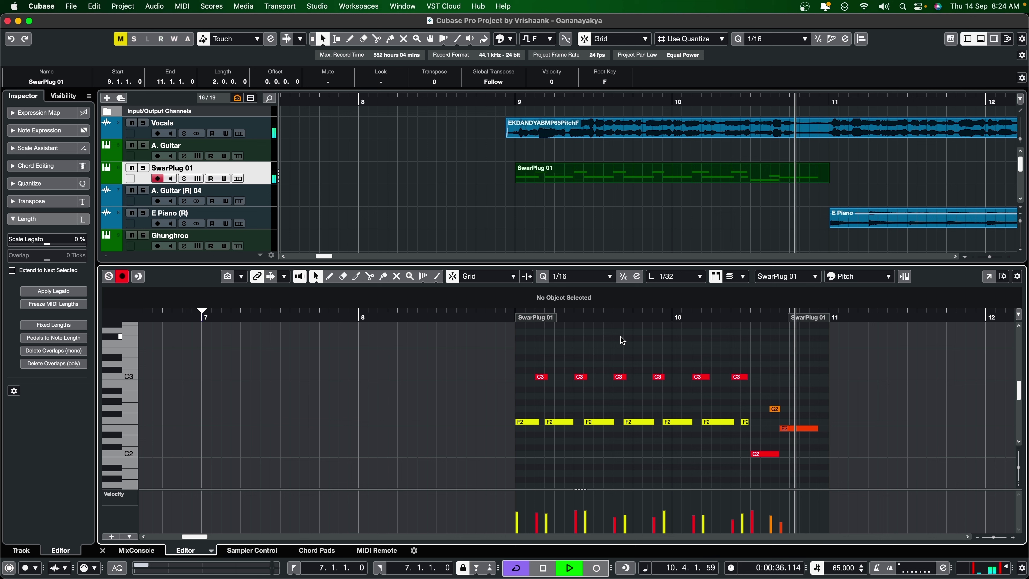
key("space")
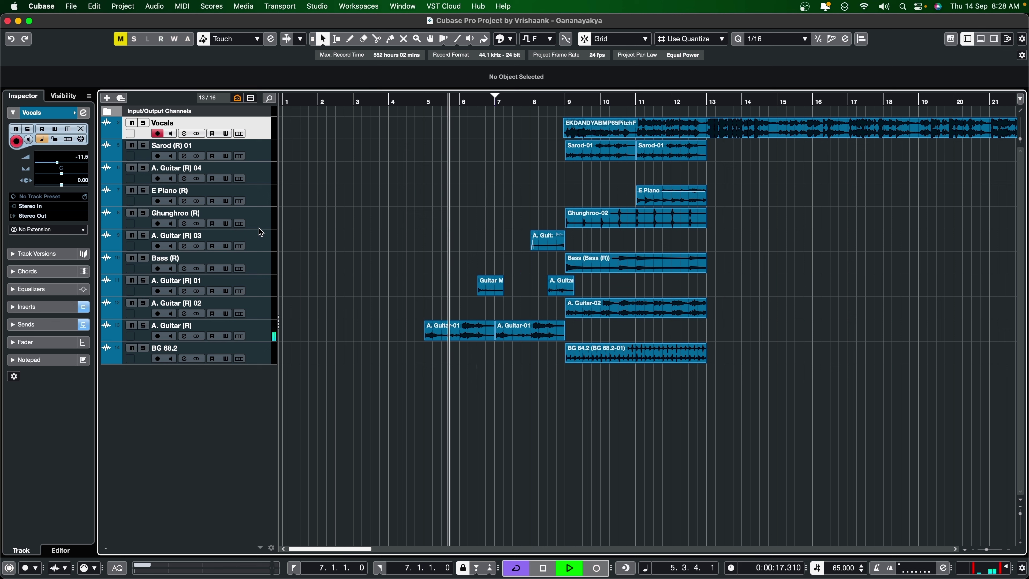
Reorder the tracks, putting Ghunghroo (R) last, Bass (R) above BG 68.2 and A. Guitar (R) above A. Guitar (R) 02
left_click_drag(259, 223, 280, 359)
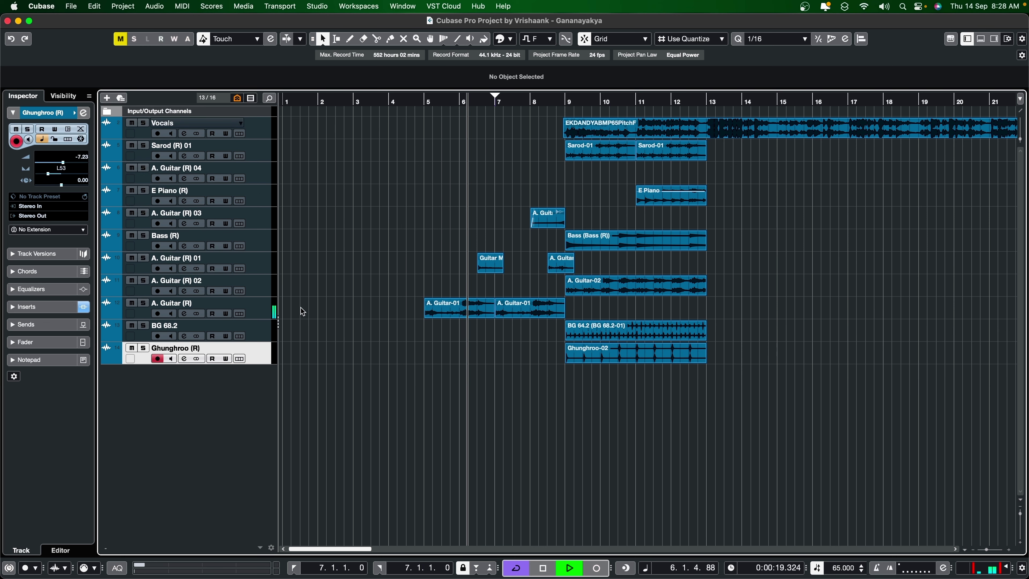
left_click_drag(262, 305, 263, 280)
left_click_drag(261, 244, 262, 304)
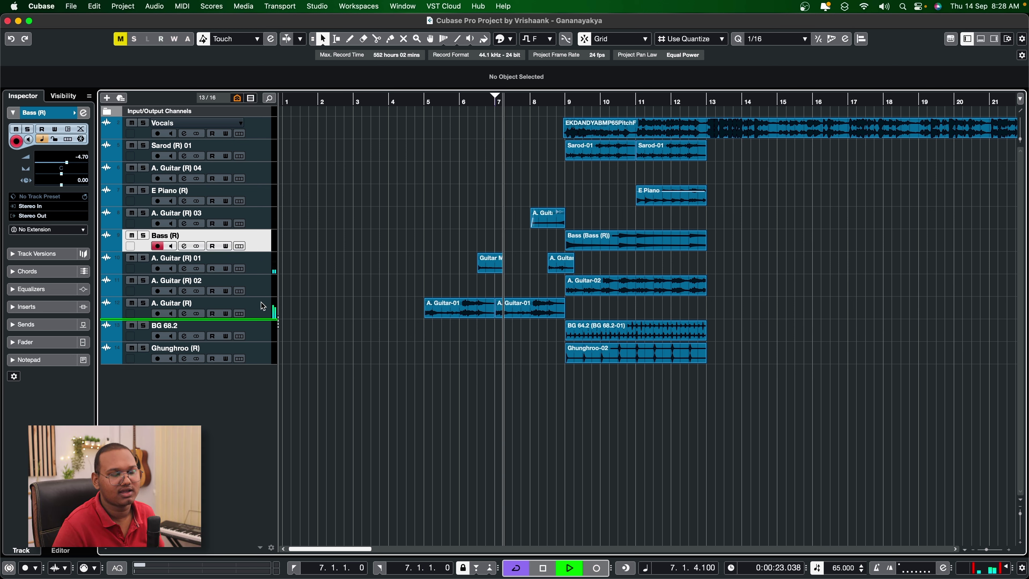
left_click_drag(262, 303, 273, 268)
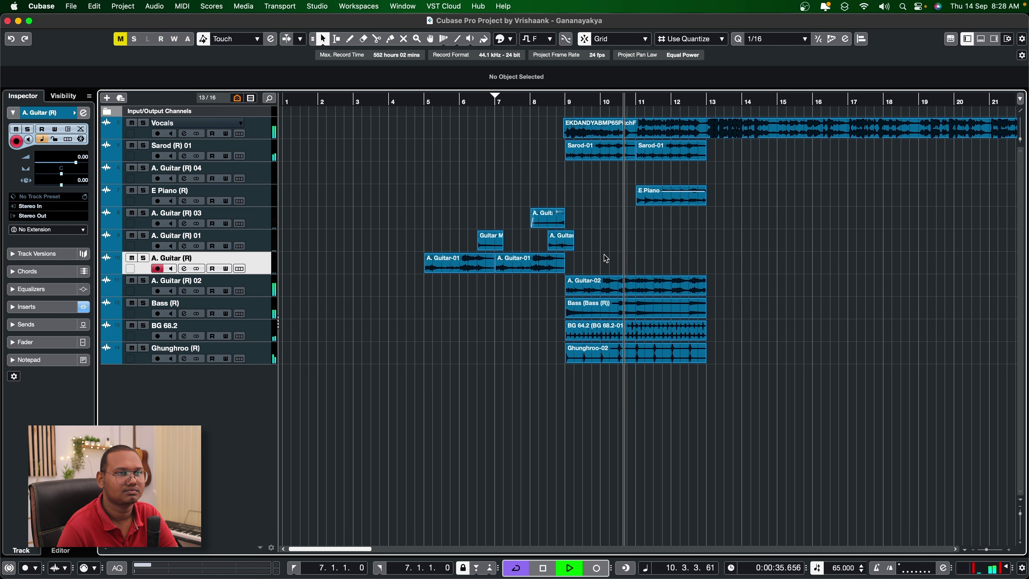
key("space")
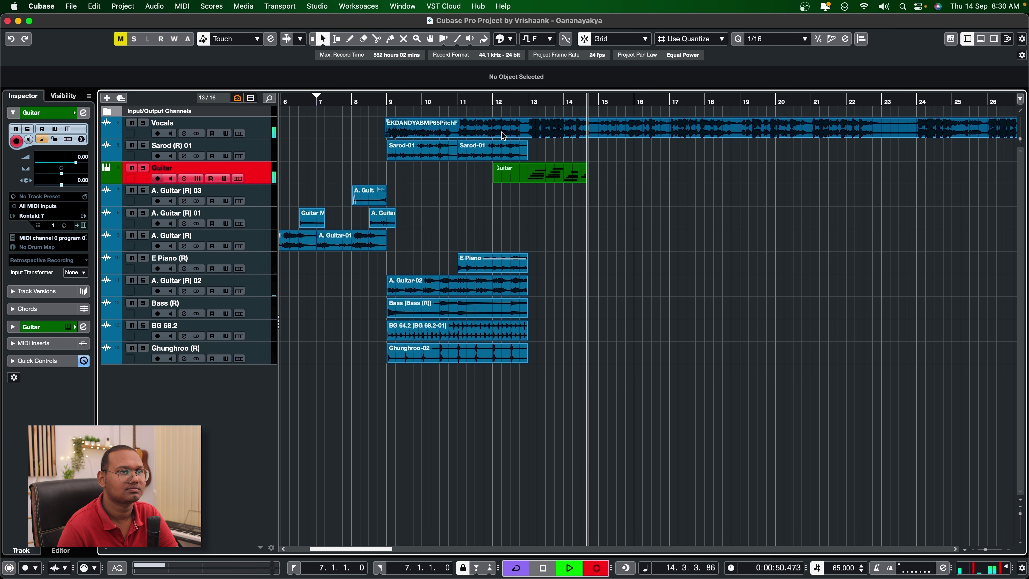
Finish recording the Guitar MIDI part and place its rendered audio on A. Guitar (R) 02 from bar 13
key("space")
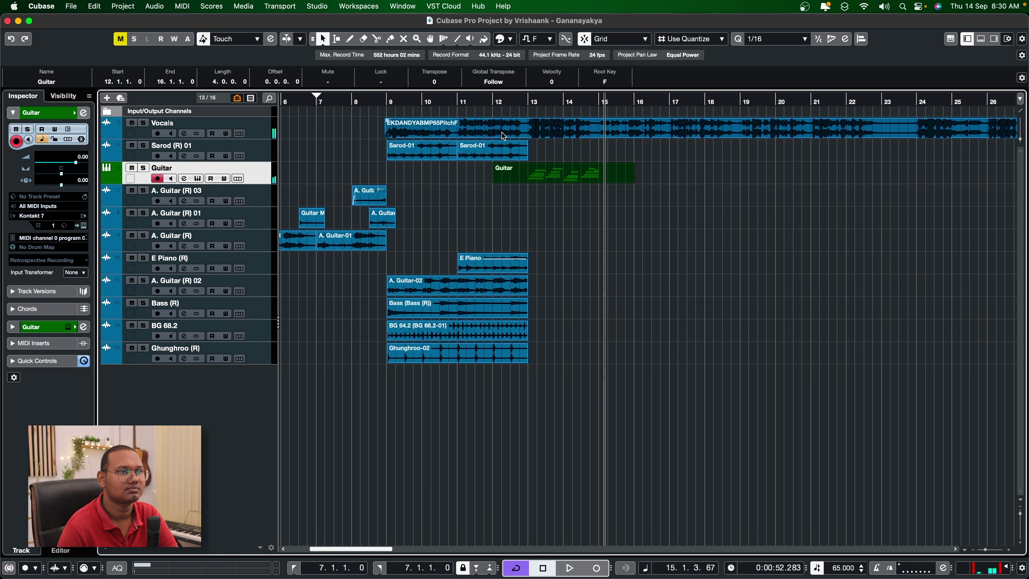
left_click_drag(575, 305, 566, 305)
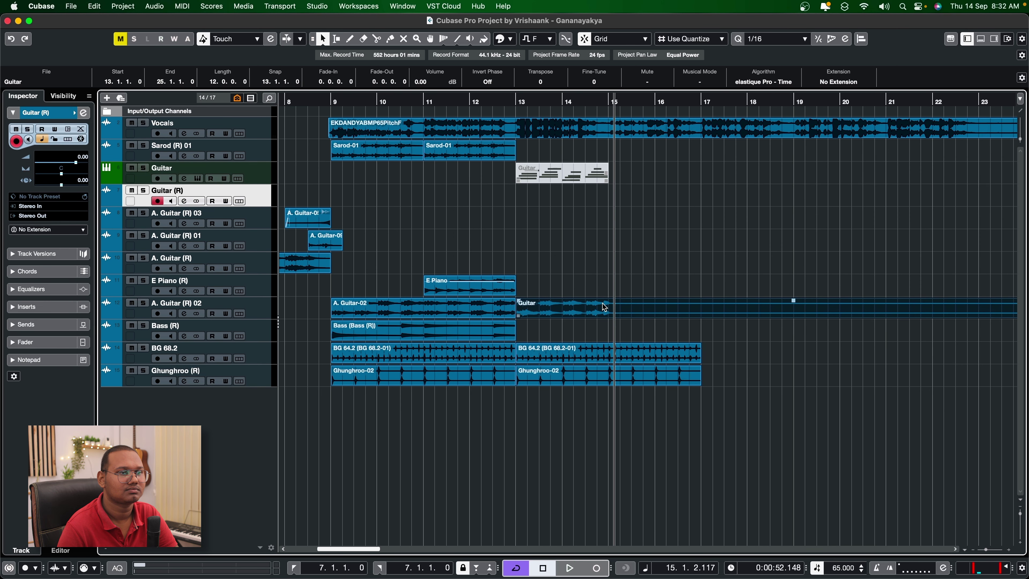
key("space")
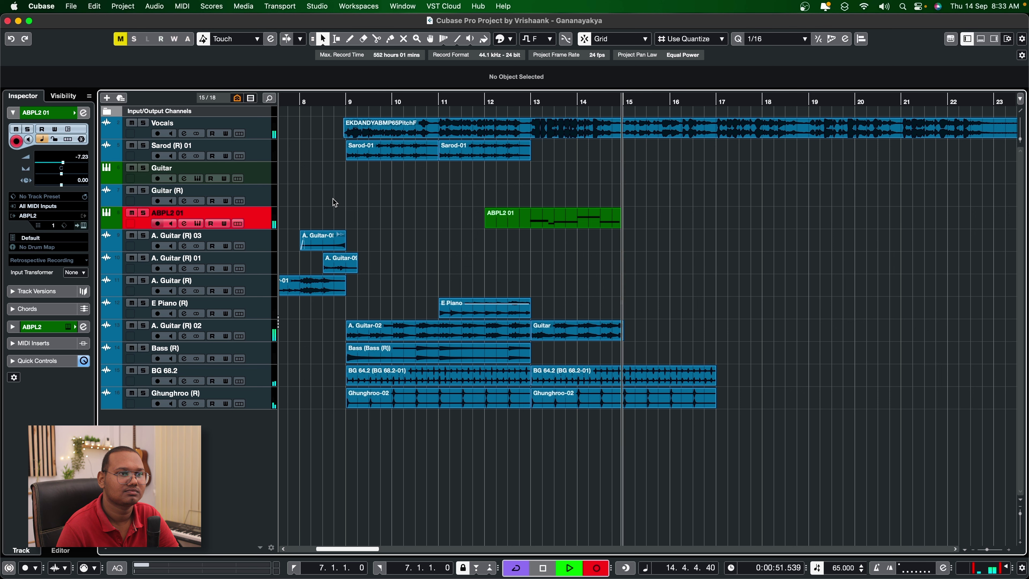
Finish recording the ABPL2 01 bass part, move its rendered Bass-01 audio onto the Bass (R) track at bar 13 and audition it
key("space")
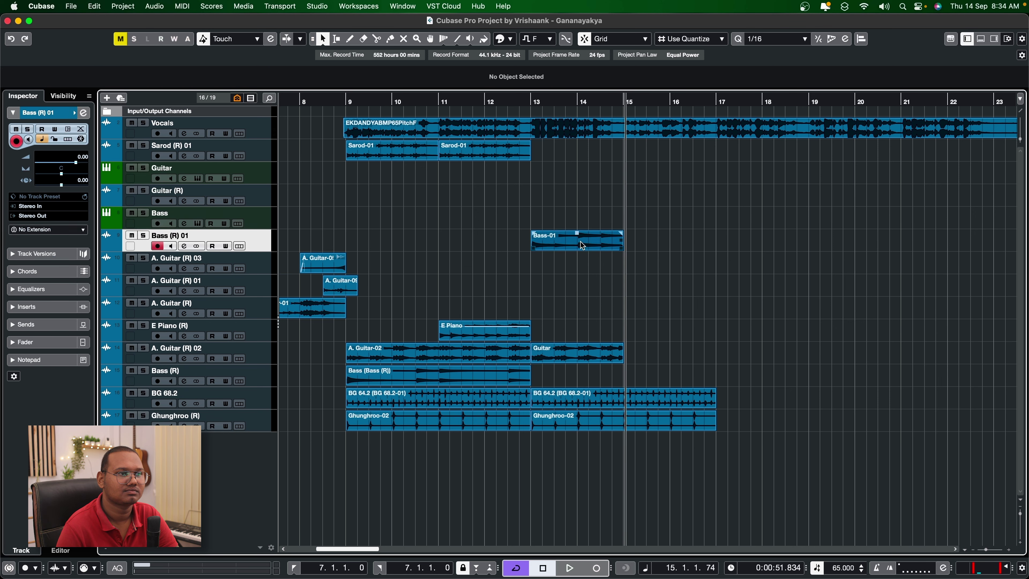
left_click_drag(581, 241, 581, 375)
key("space")
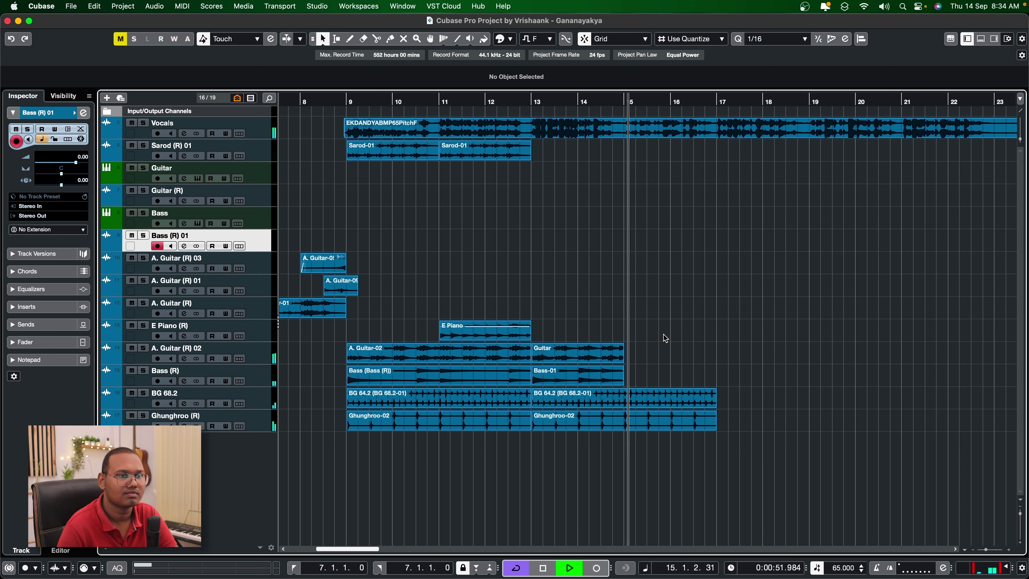
key("space")
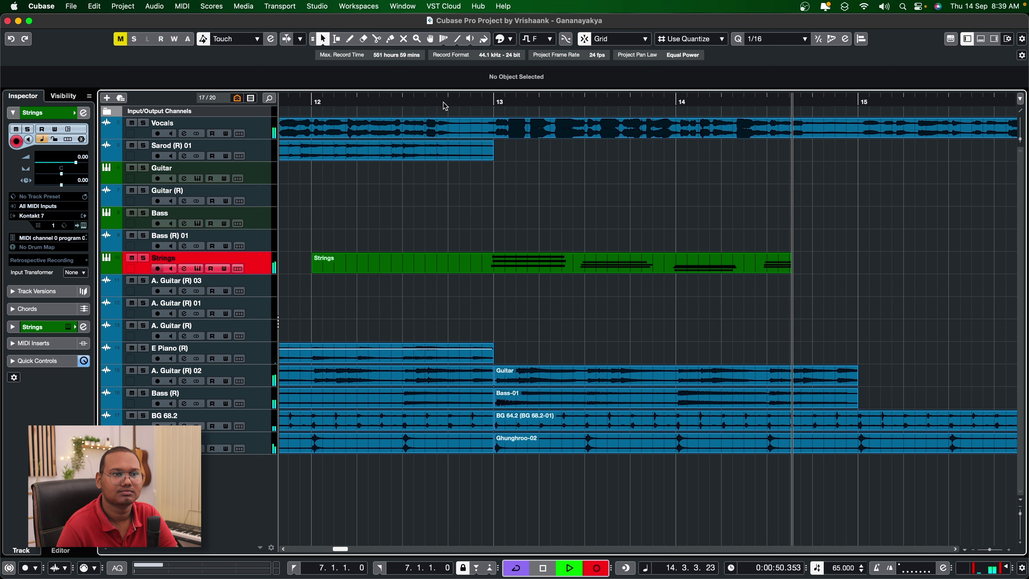
Finish recording the Strings part and draw a controller curve with repeated swells under its chords from bar 13 to bar 15
key("space")
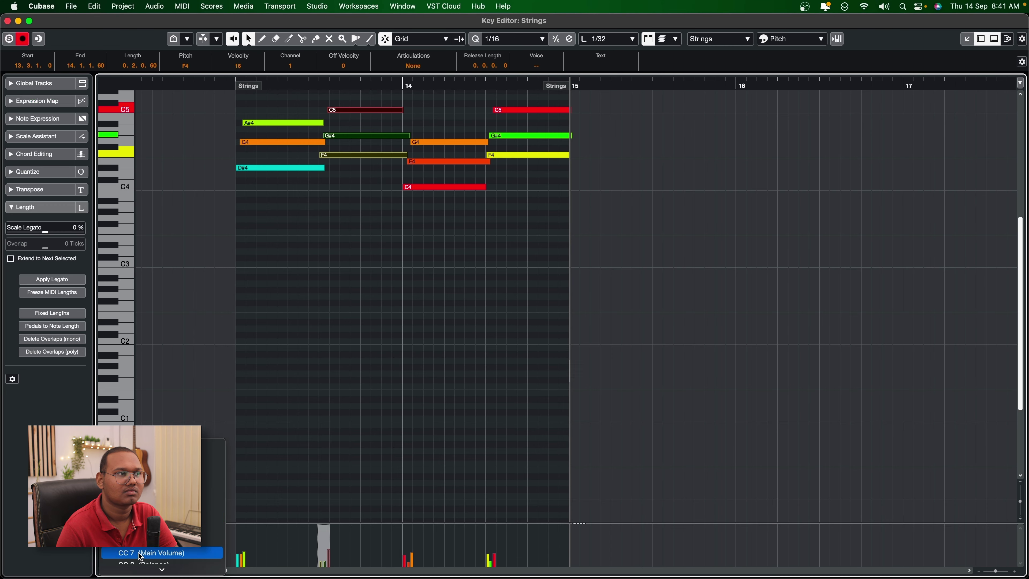
scroll(141, 557, "down", 5)
left_click(238, 504)
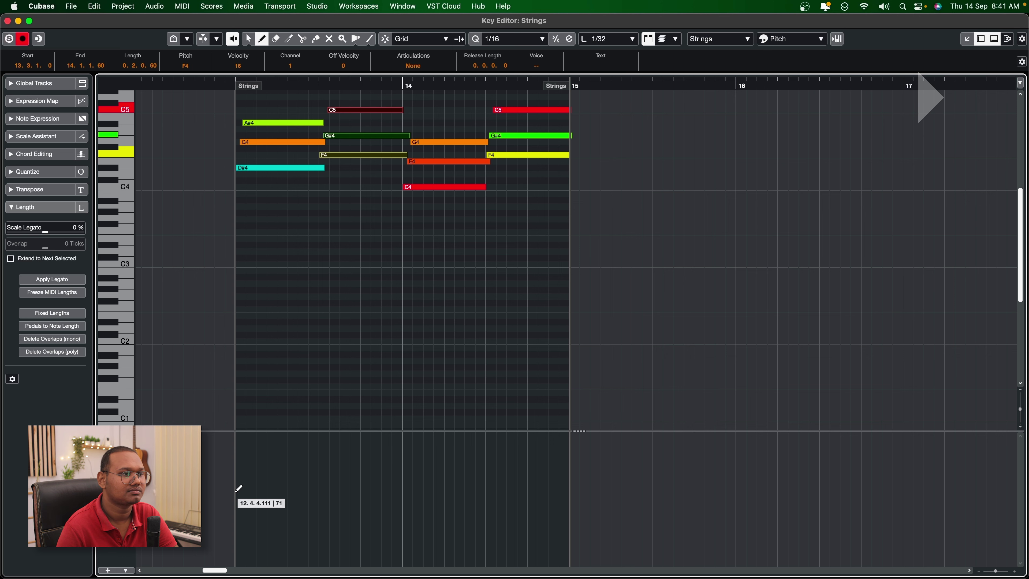
mouse_move(237, 491)
left_mouse_down()
mouse_move(305, 470)
mouse_move(317, 516)
mouse_move(386, 470)
mouse_move(409, 508)
mouse_move(449, 498)
mouse_move(481, 470)
mouse_move(500, 516)
mouse_move(555, 468)
left_mouse_up()
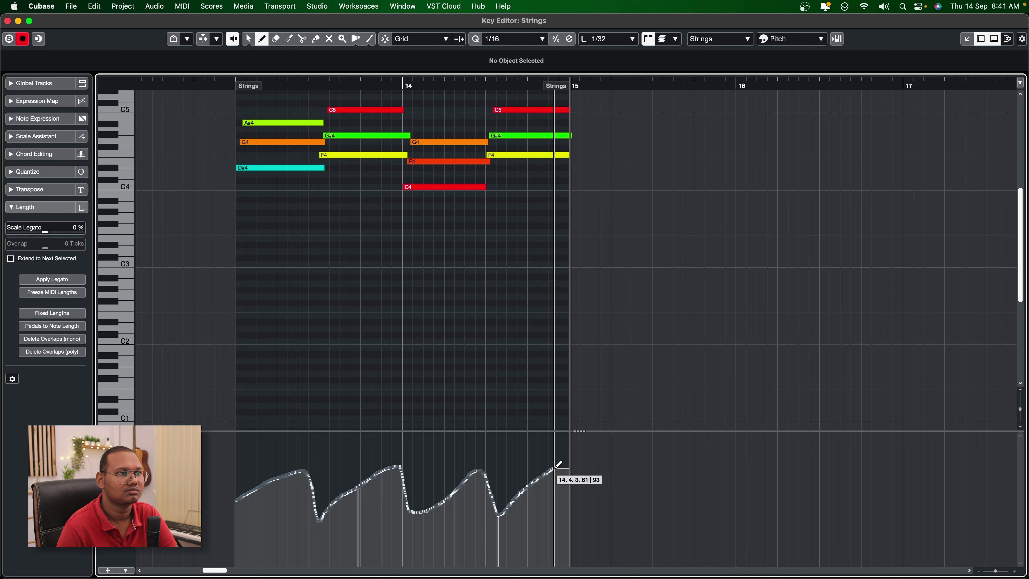
left_click(234, 88)
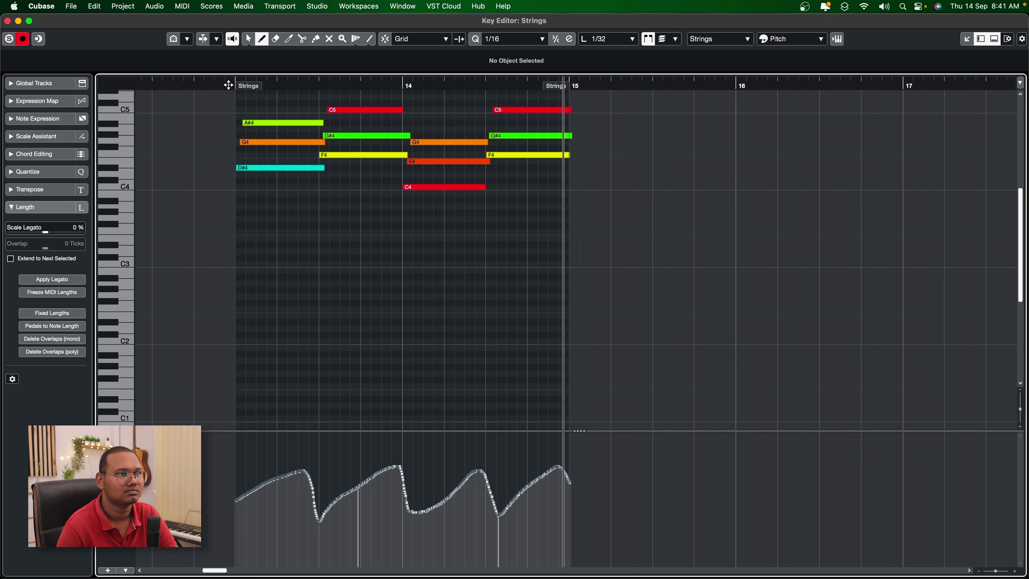
left_click(7, 21)
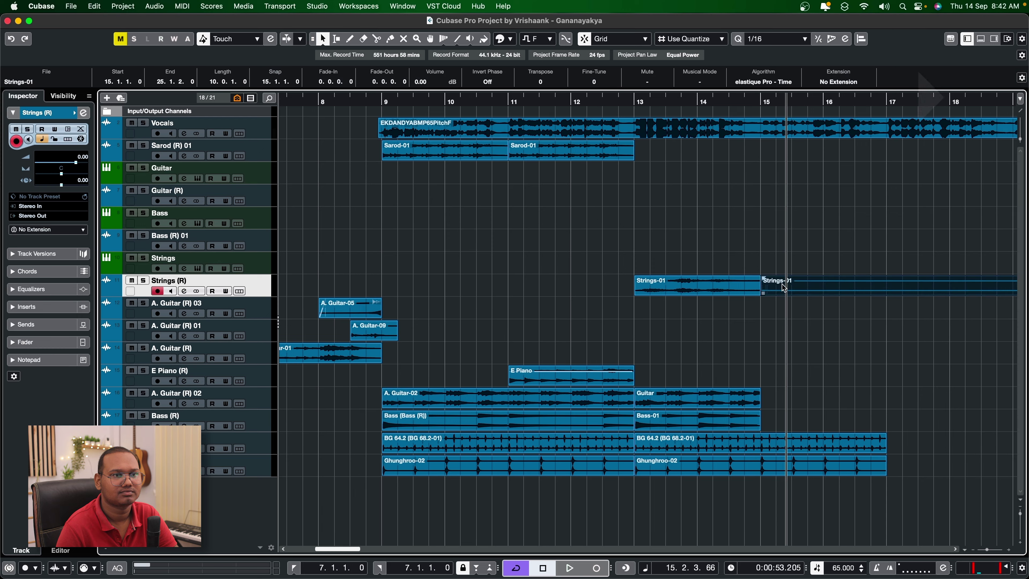
Turn the melody played on SwarPlug 01 into a MIDI part from bar 4 to bar 9 and render it to audio
key("space")
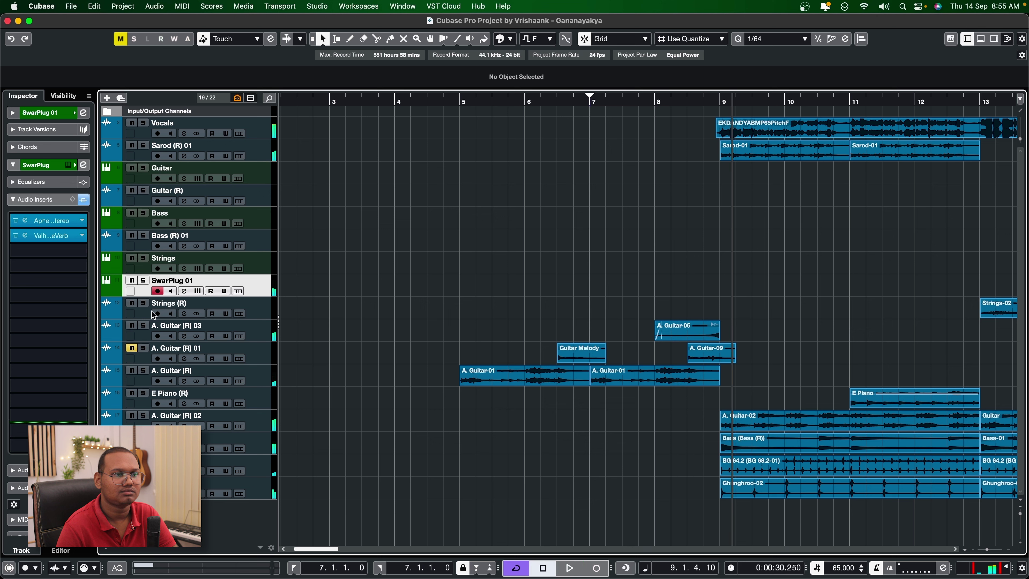
key("super+shift+r")
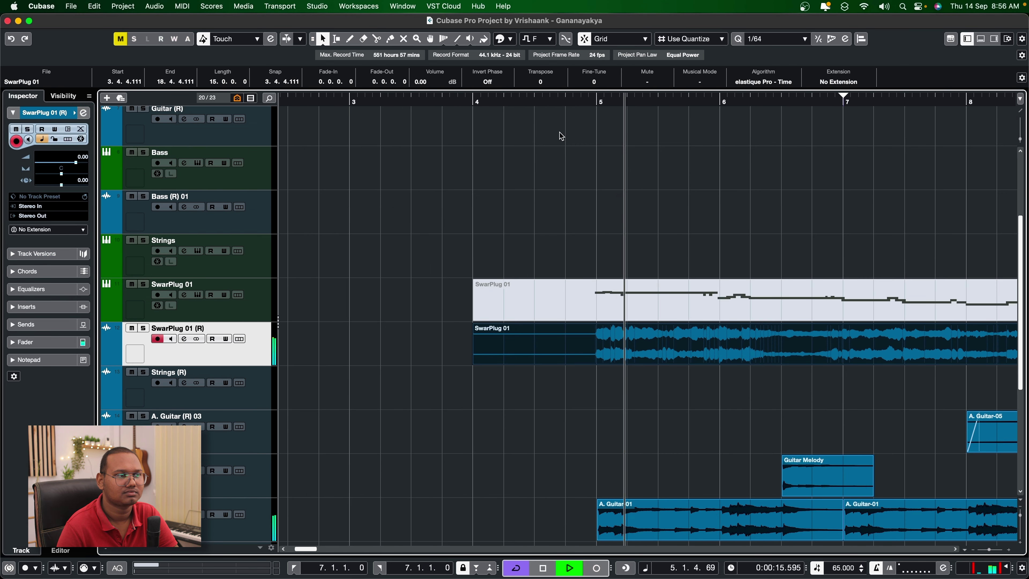
scroll(606, 160, "down", 1)
scroll(607, 160, "down", 1)
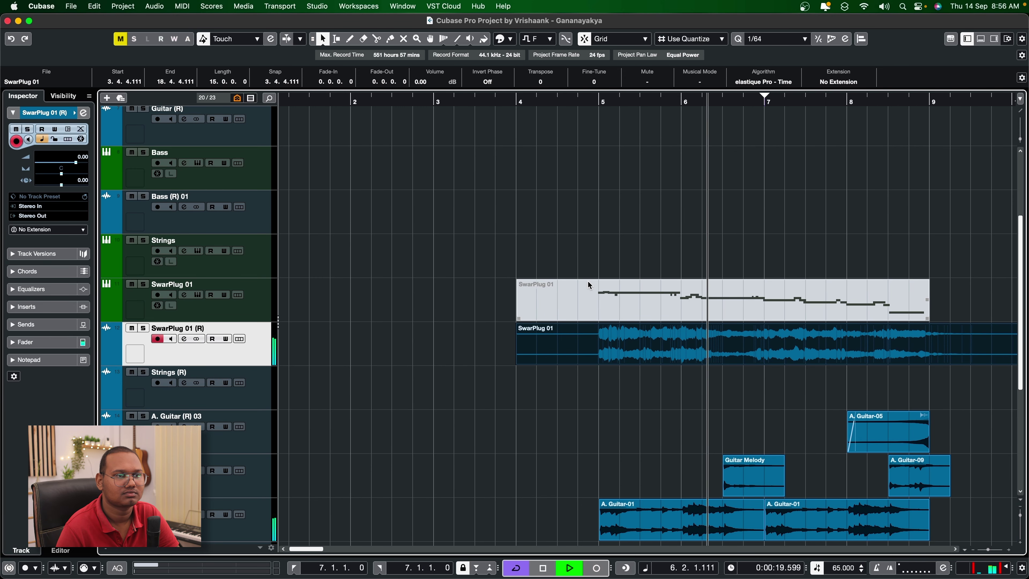
Solo the SwarPlug 01 (R) track and replay its melody from just before bar 5
left_click(144, 328)
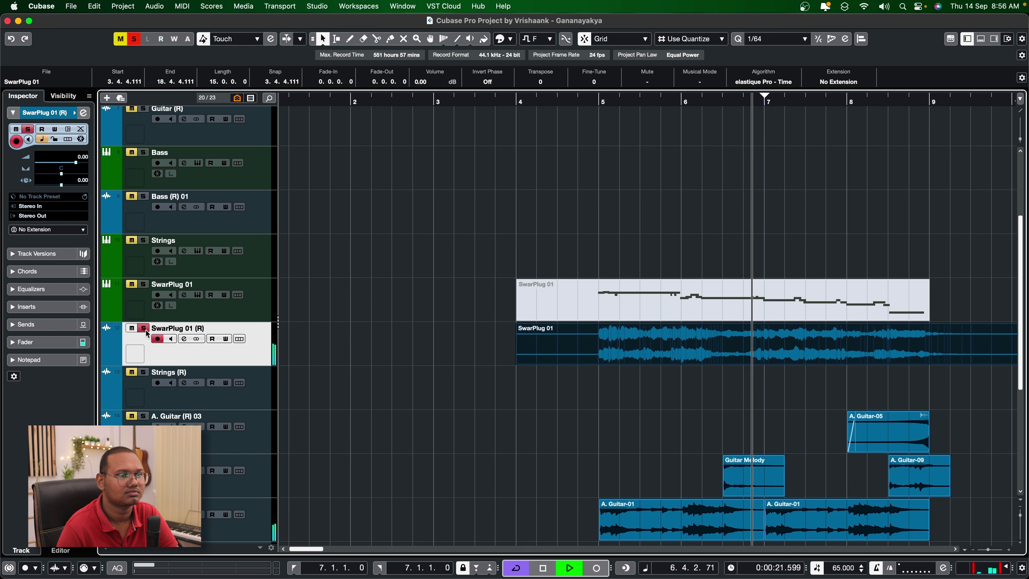
scroll(583, 203, "left", 2)
left_click(593, 102)
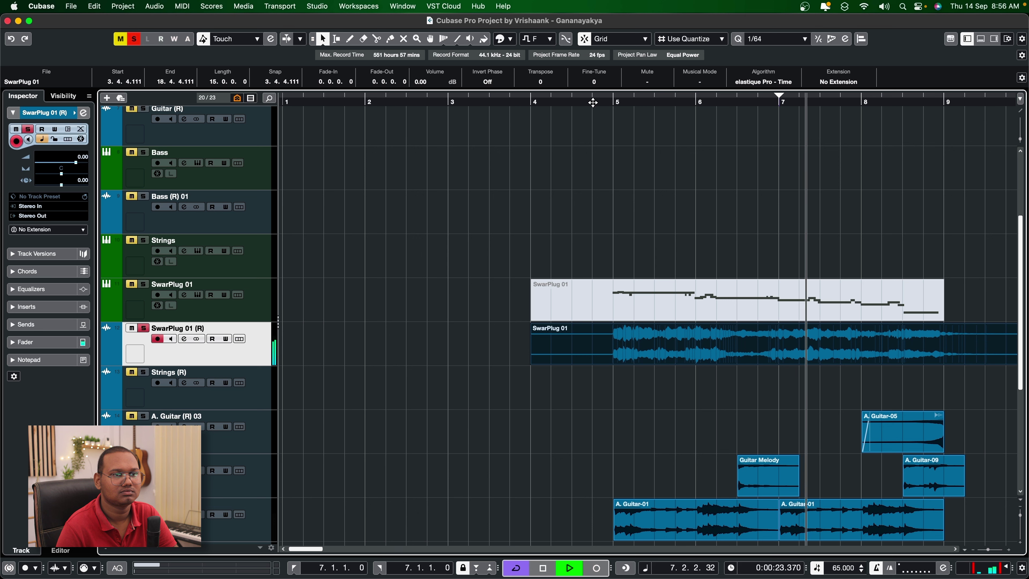
Finish recording the Keyscape 01 part, move its rendered audio onto the E Piano (R) track at bar 13 and audition it
right_click(245, 305)
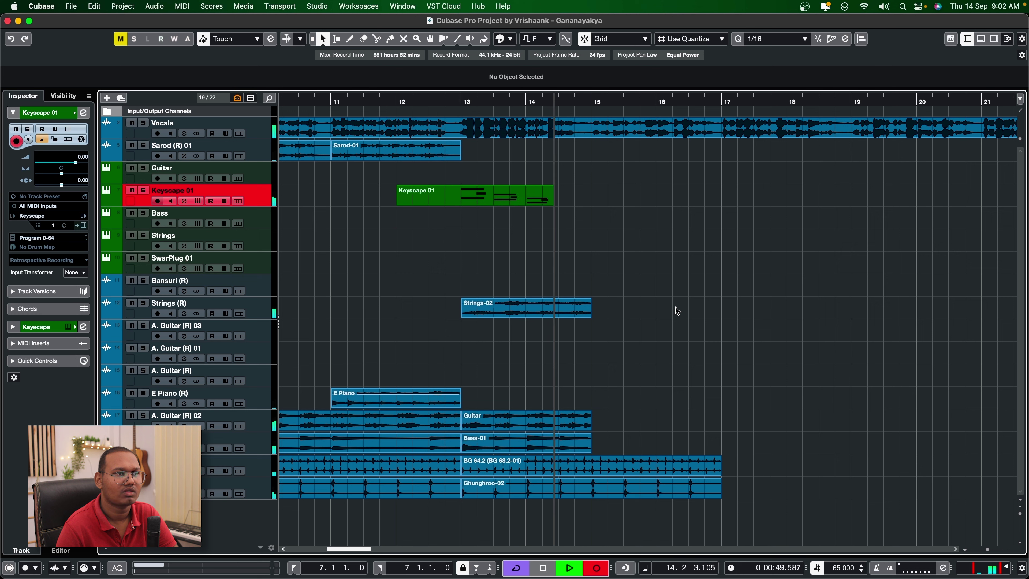
key("space")
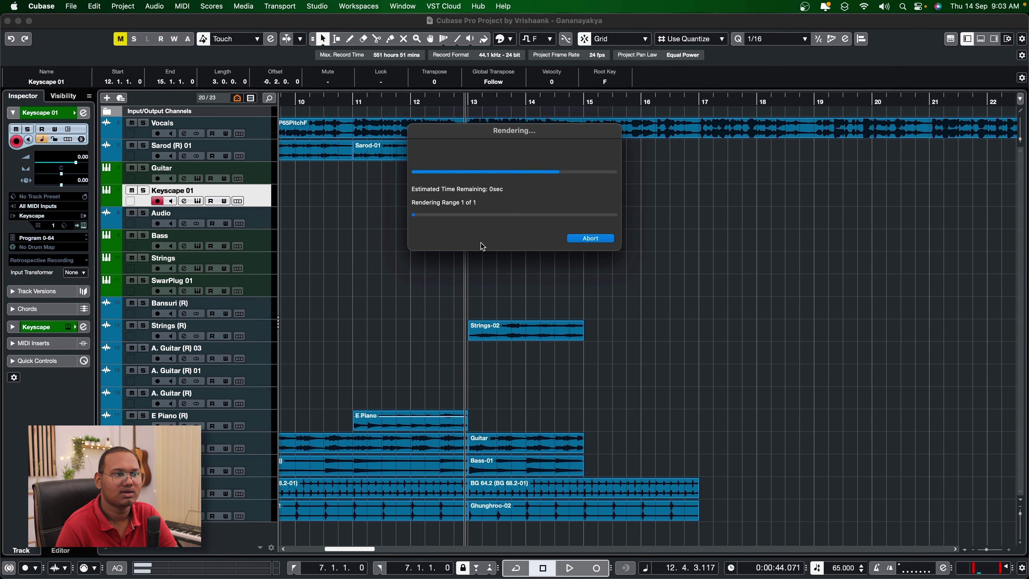
left_click_drag(506, 219, 506, 423)
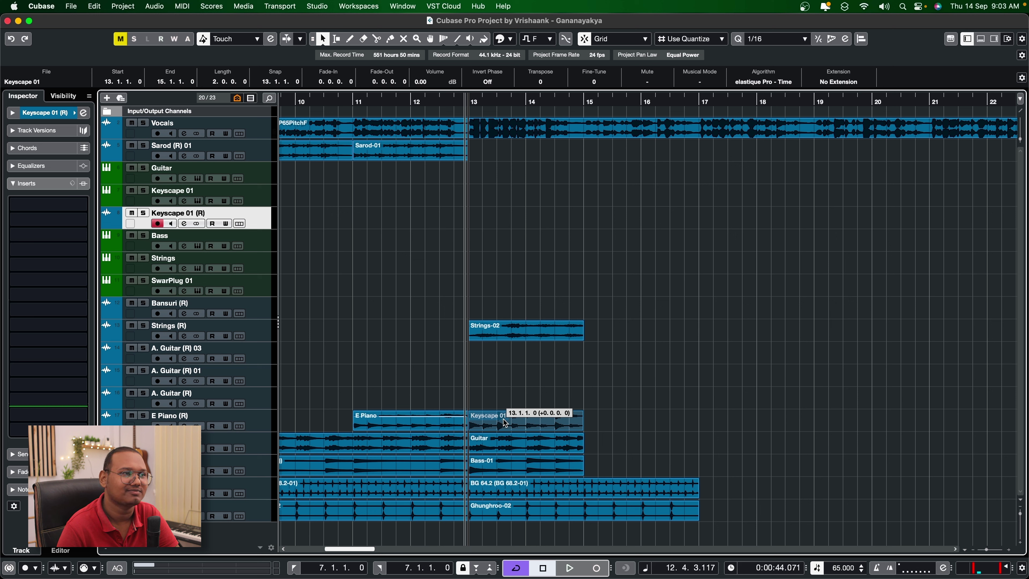
left_click_drag(505, 423, 506, 422)
key("space")
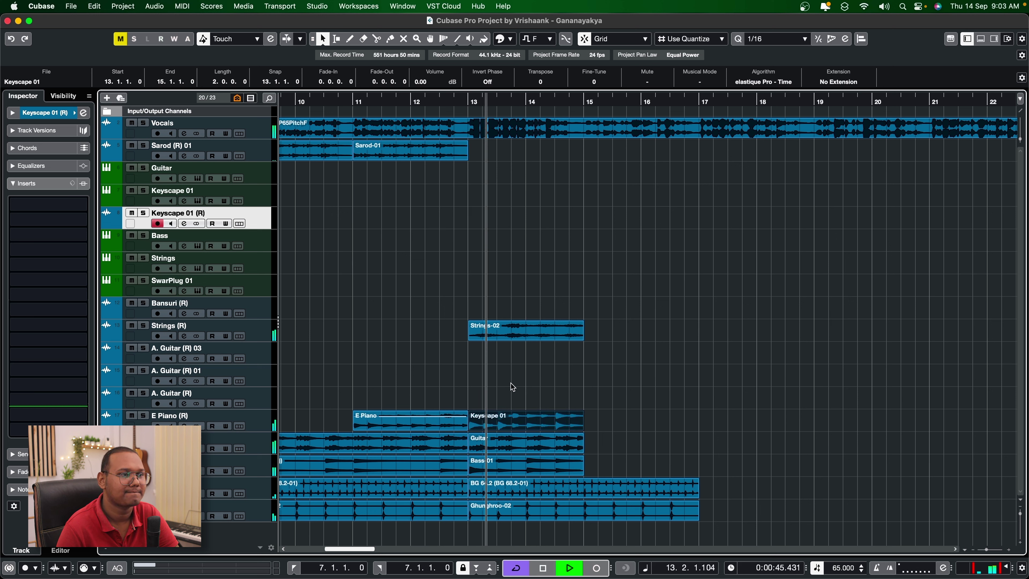
key("space")
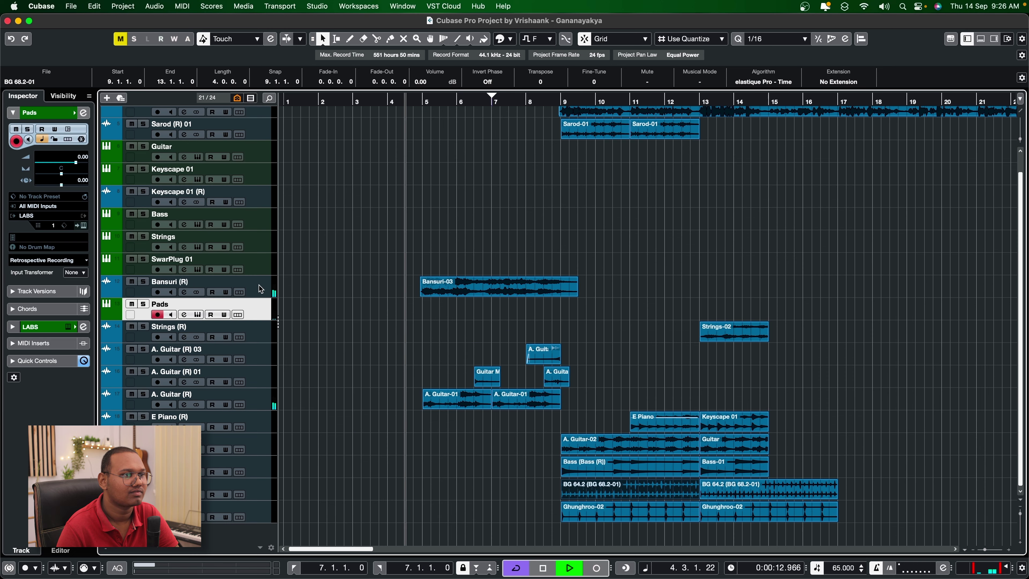
Solo the Bansuri (R) track and add a FabFilter Pro-Q 3 equalizer in its third insert slot
left_click(188, 295)
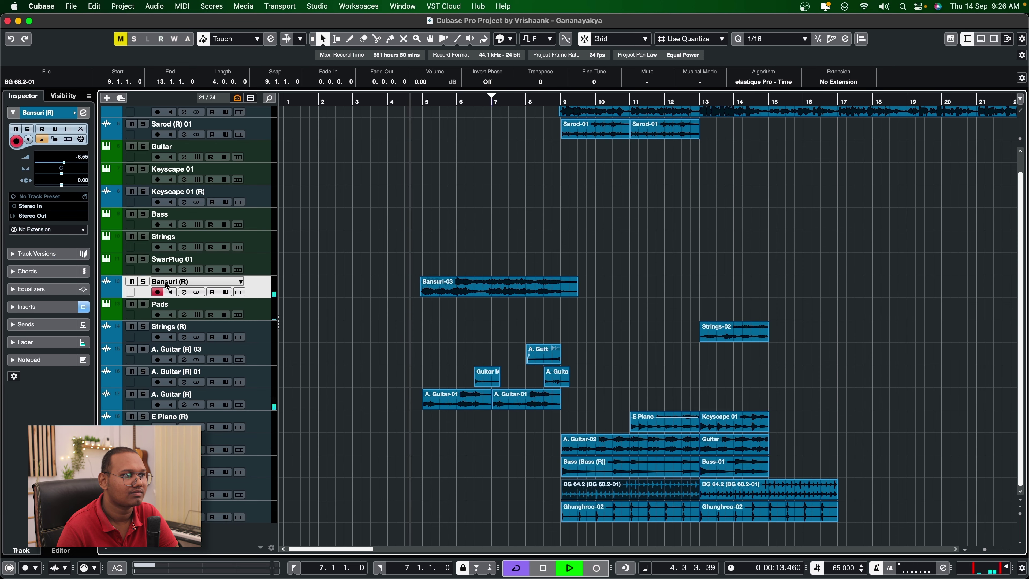
left_click(185, 293)
left_click(191, 232)
type("q")
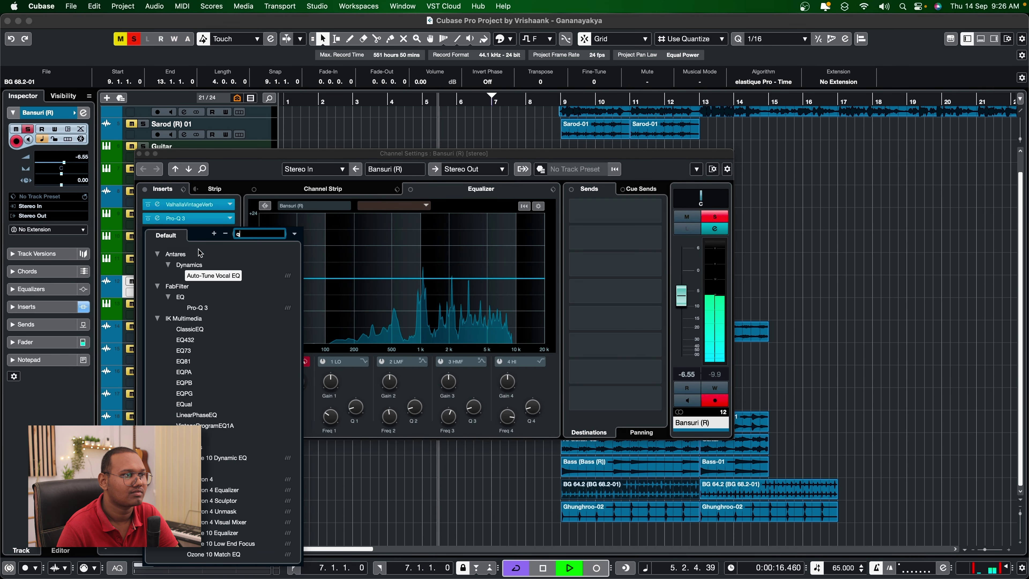
left_click(199, 253)
left_click(197, 286)
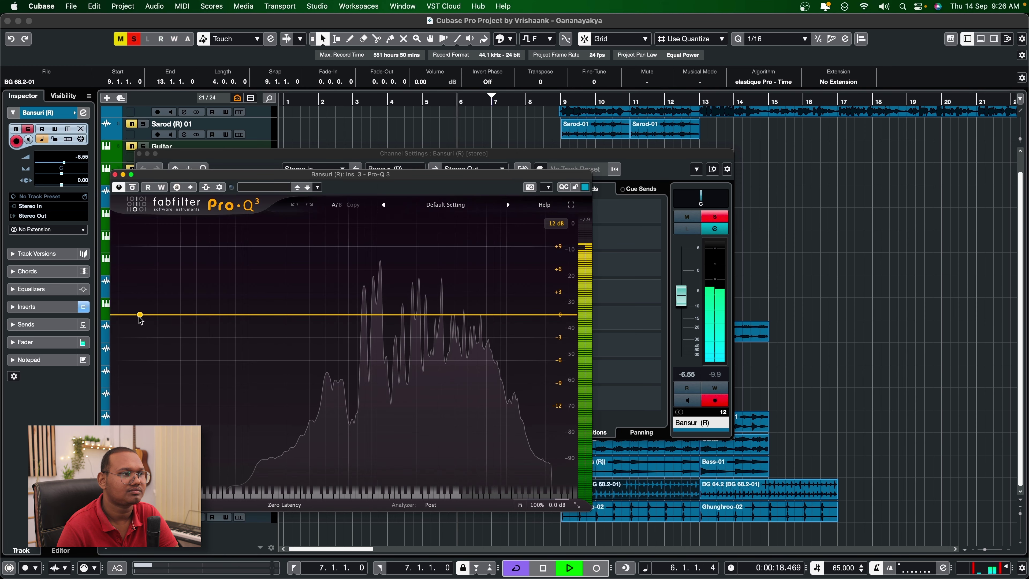
Shape the Bansuri (R) tone in Pro-Q 3 with a low cut at about 277 Hz and an 18 dB/oct high cut at about 11.4 kHz
left_click_drag(140, 320, 318, 327)
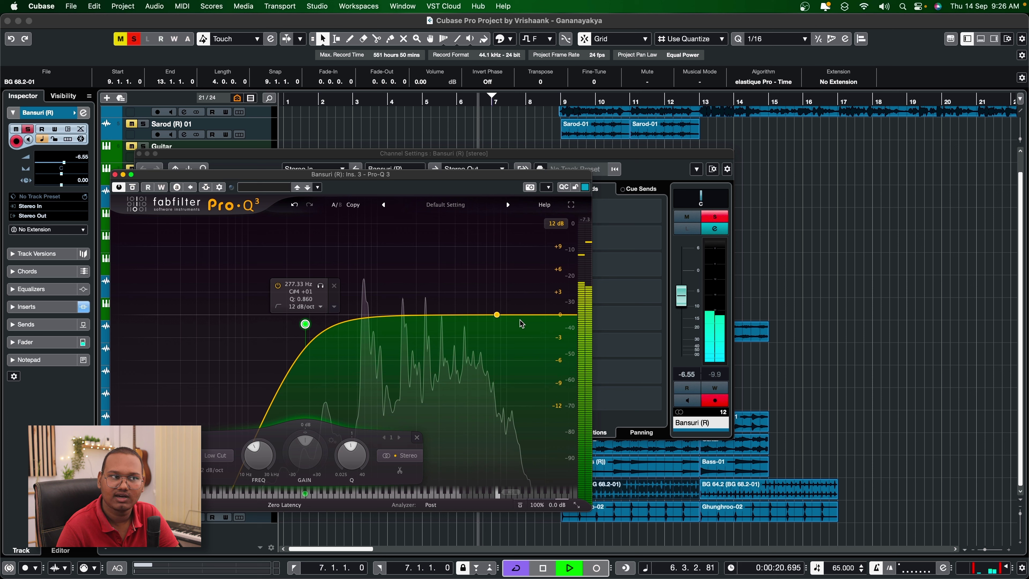
left_click_drag(552, 316, 514, 318)
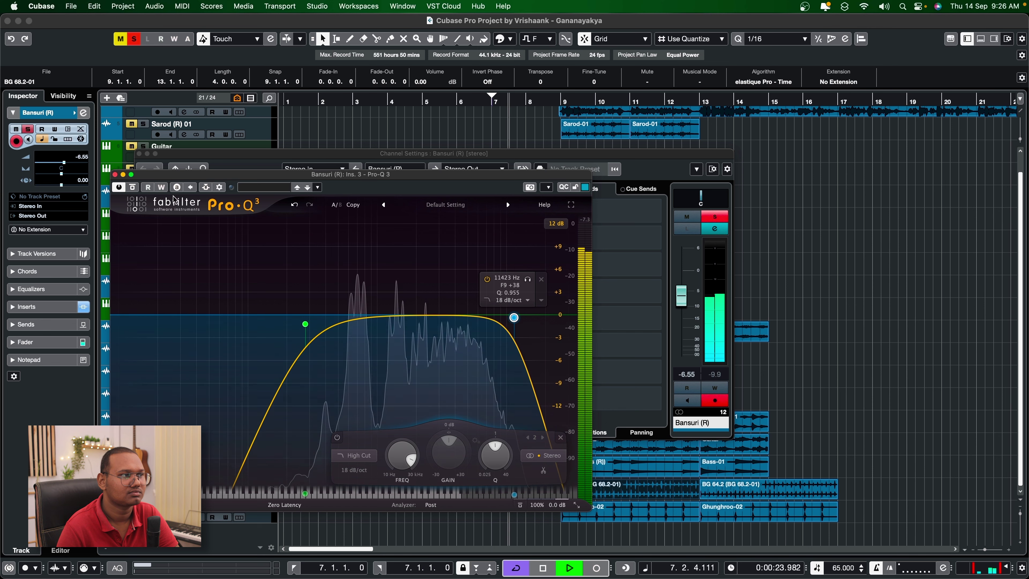
left_click(115, 175)
left_click(139, 155)
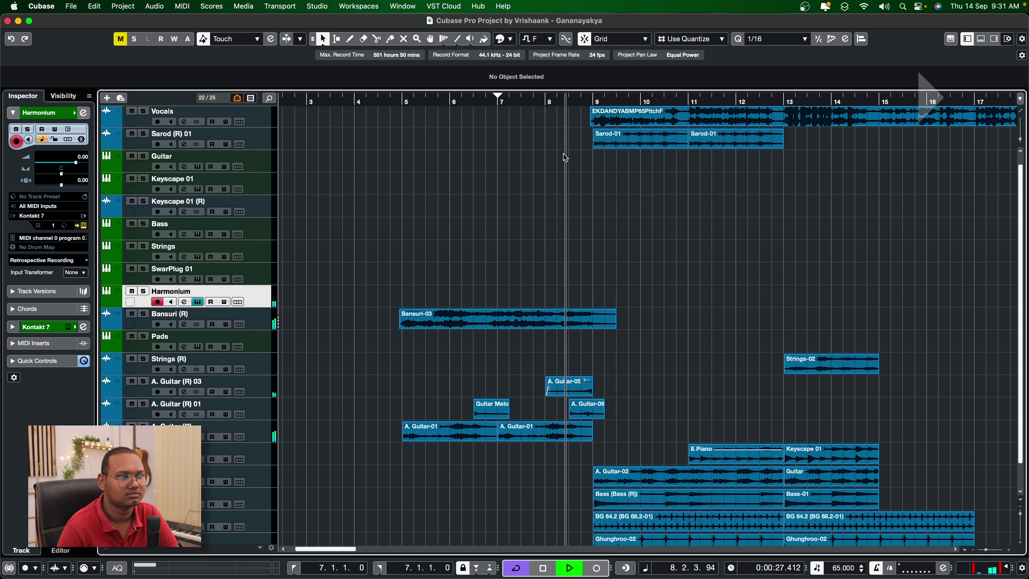
Record the Harmonium chords, keep them as two repeating two-bar parts from bar 9 to bar 13, and replay from bar 9
key("KP_Multiply")
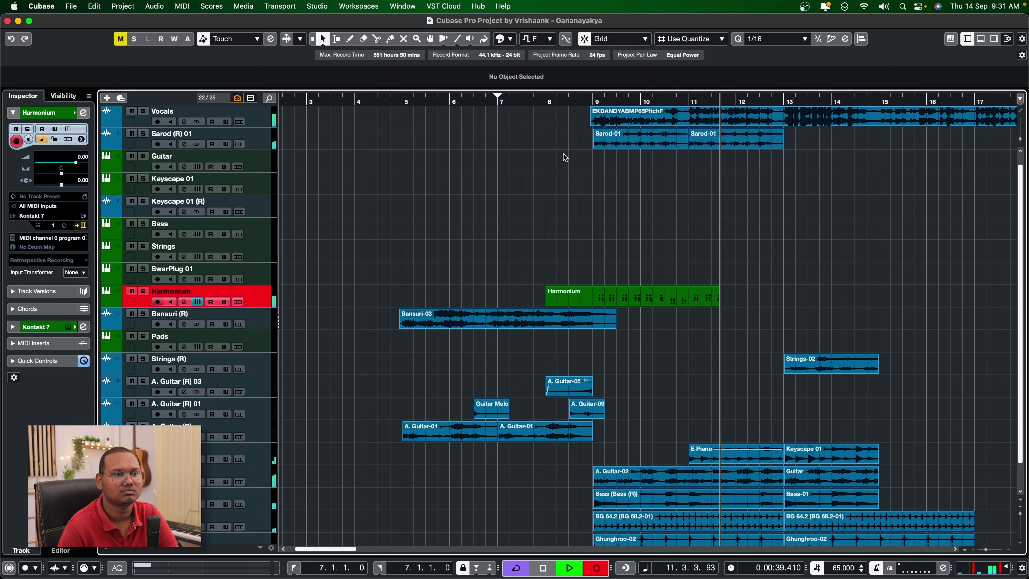
key("space")
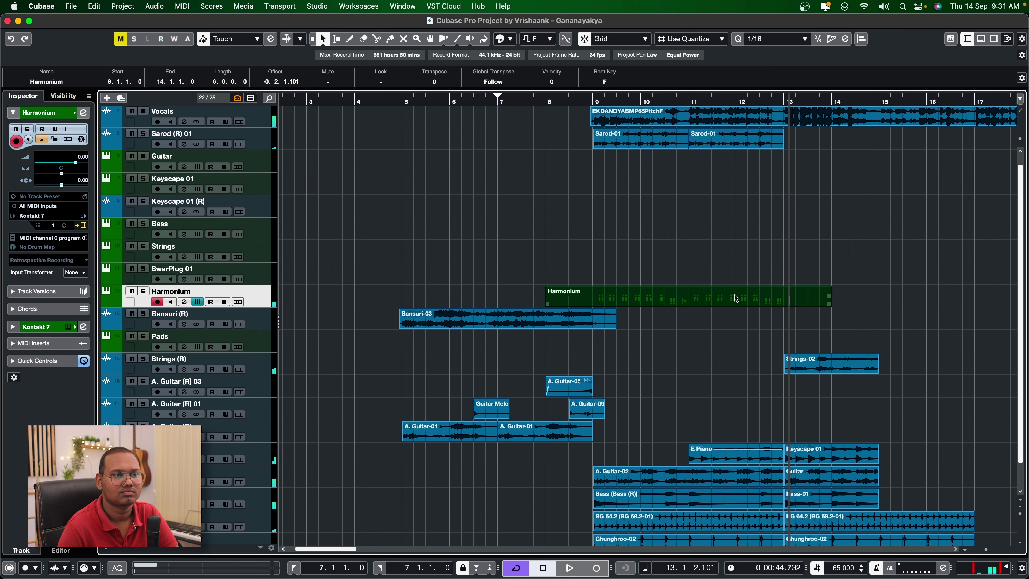
key("super+z")
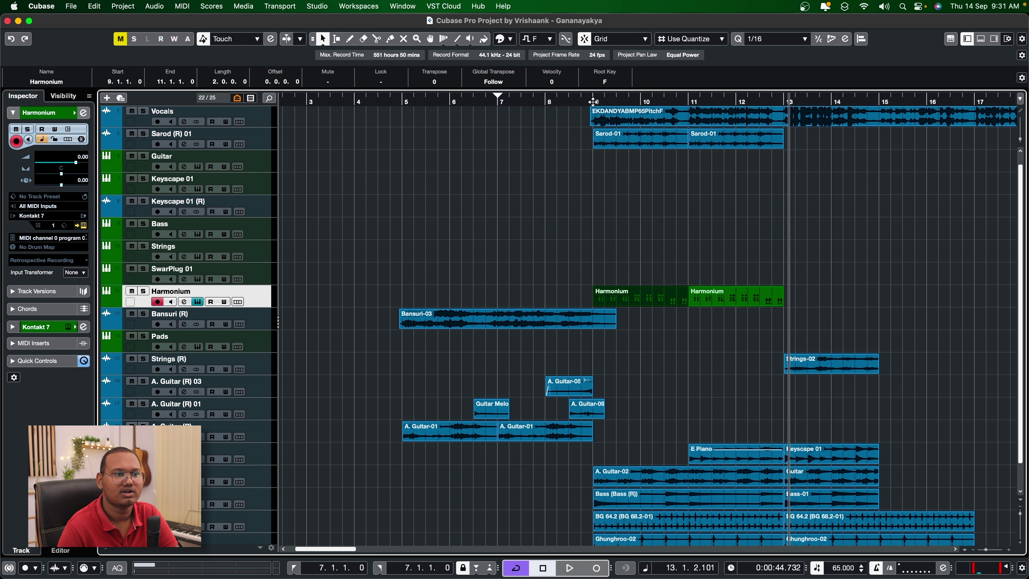
left_click(595, 99)
key("space")
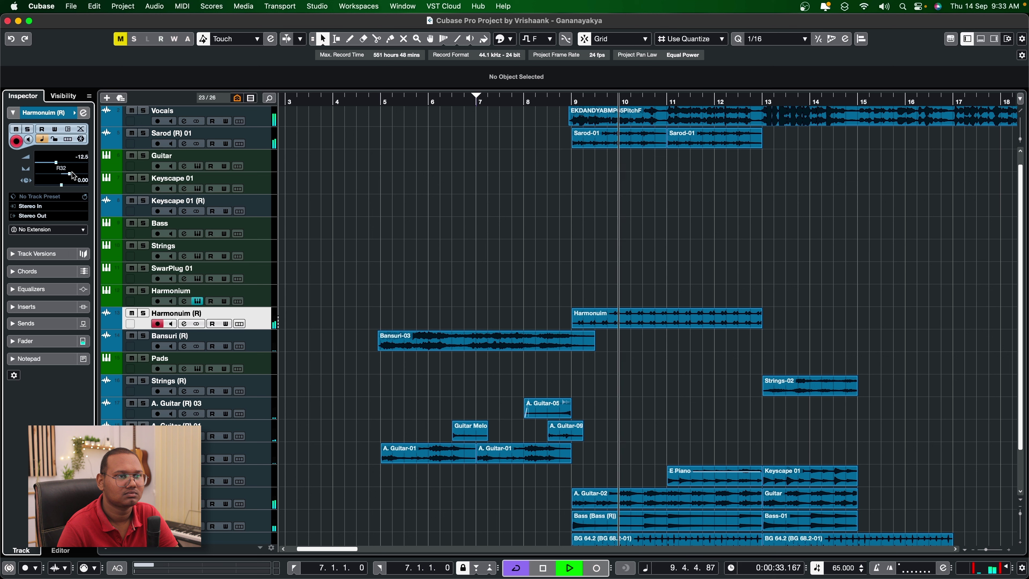
Adjust the panning of the Harmonuim (R) track and raise High Air in its Fresh Air insert
left_click_drag(61, 166, 48, 176)
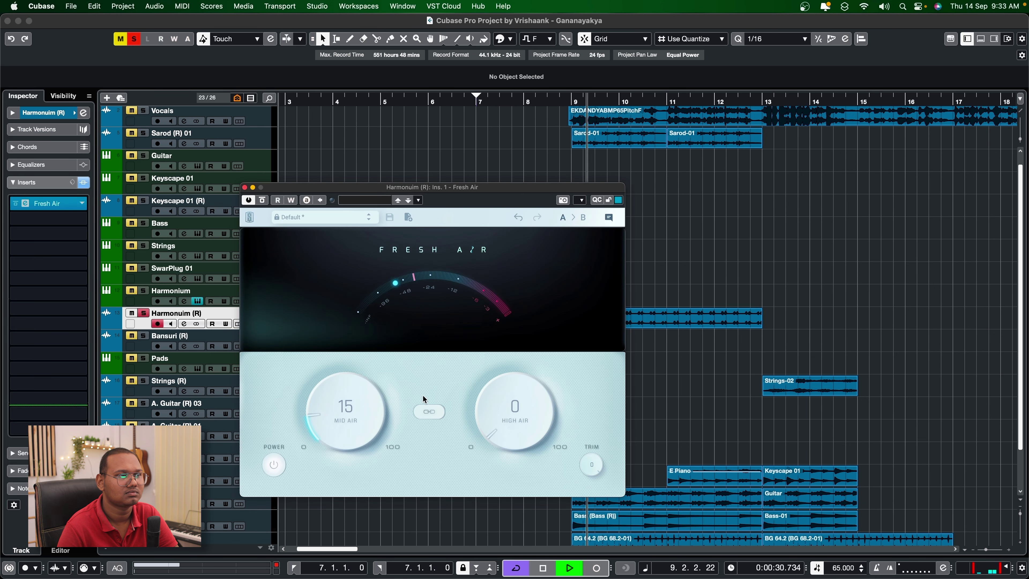
left_click_drag(507, 410, 507, 389)
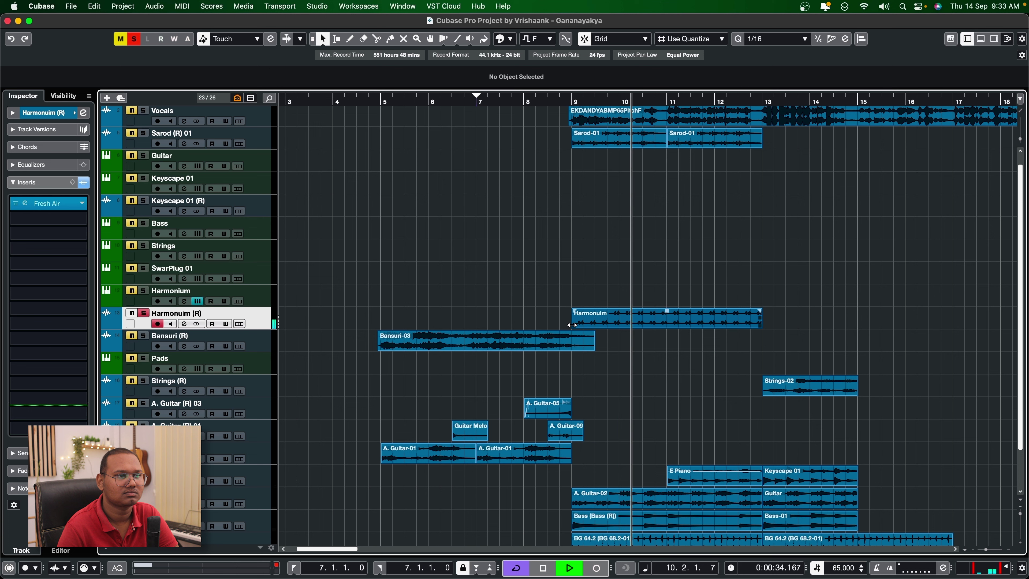
Trim the start of the Harmonuim audio event forward to bar 11
left_click_drag(573, 324, 604, 324)
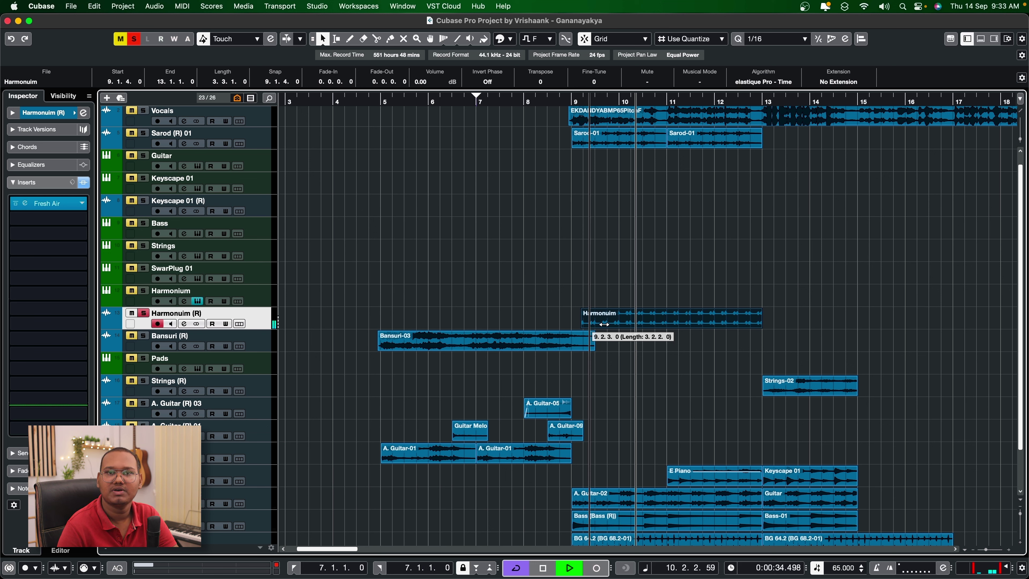
left_click_drag(604, 324, 689, 324)
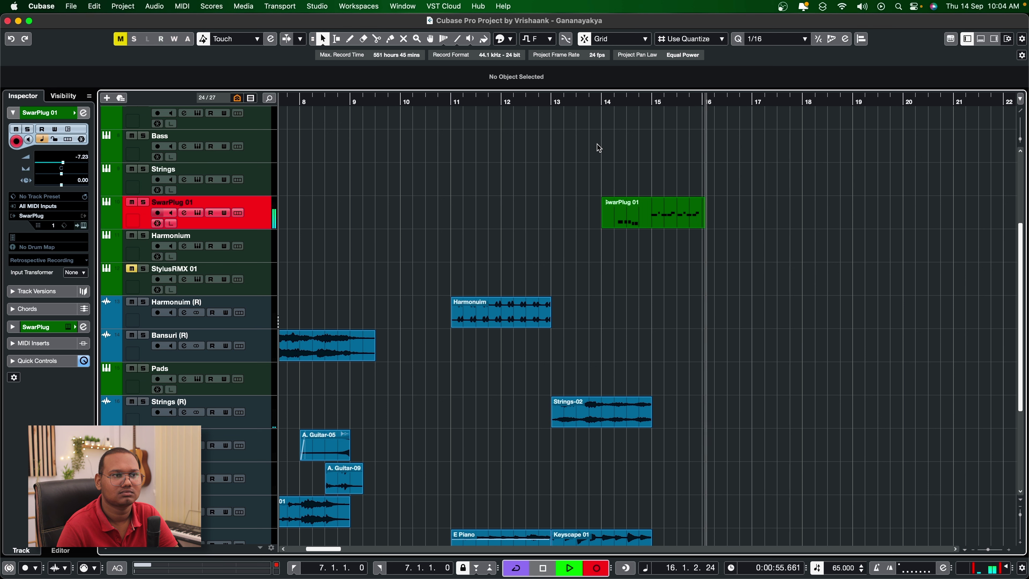
Finish recording the SwarPlug 01 rhythm, then split and trim it to keep only the part in bar 15
key("space")
left_click(656, 223, "alt+super")
left_click(705, 207, "alt")
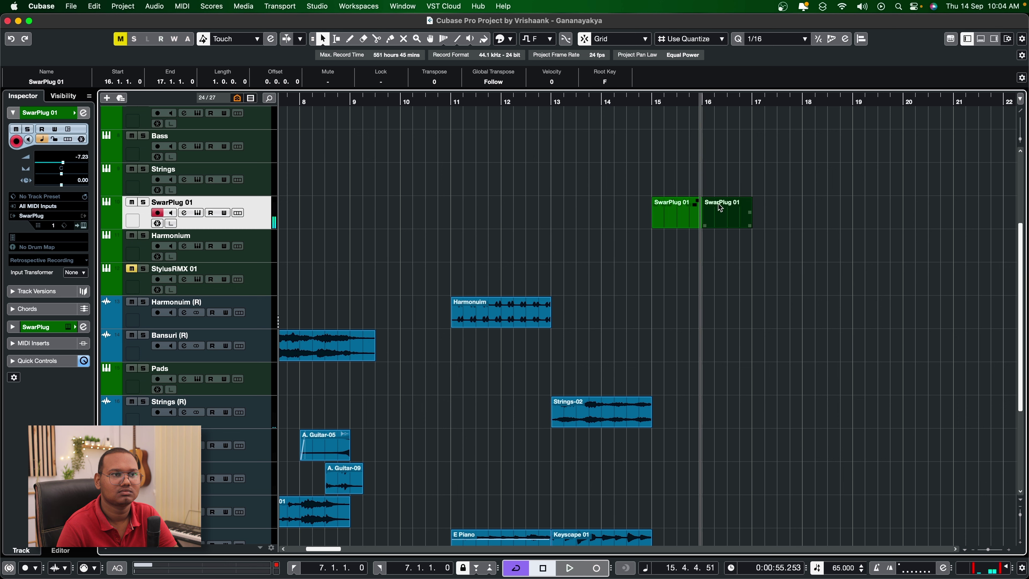
key("Delete")
Extend the notes of the SwarPlug 01 part in bar 15 with 100% legato and audition them
left_click(700, 216)
double_click(688, 229)
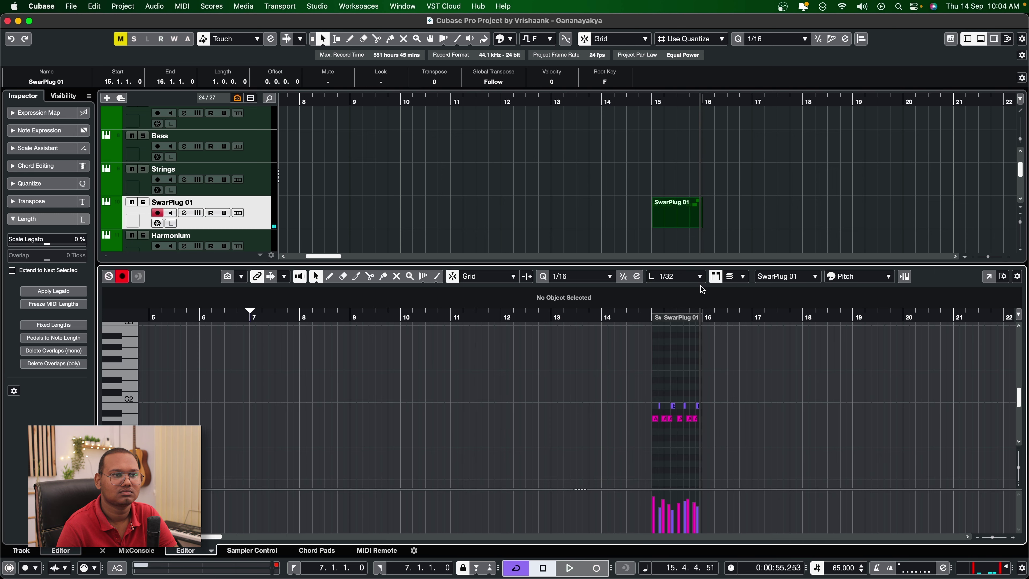
key("alt+s")
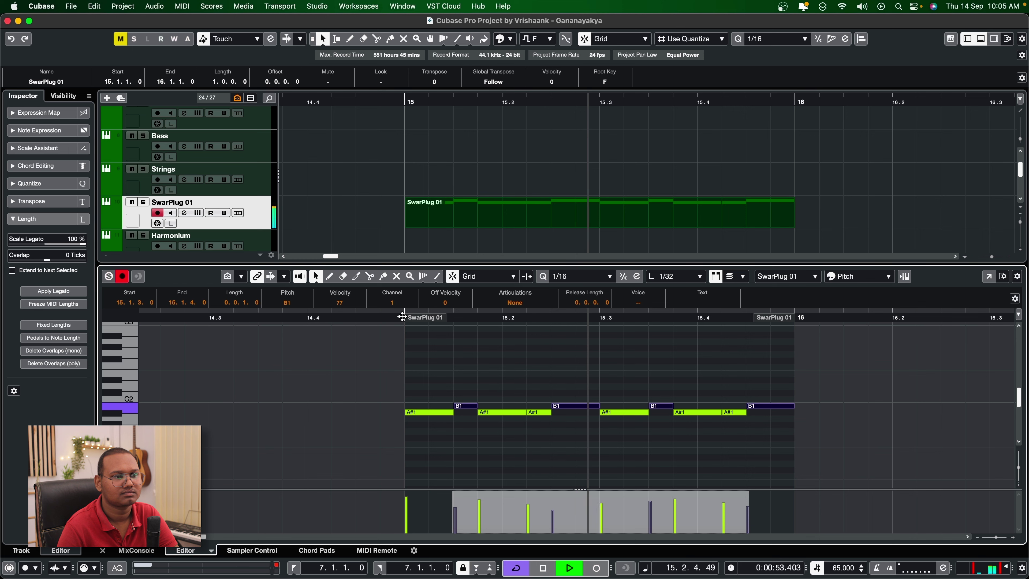
key("space")
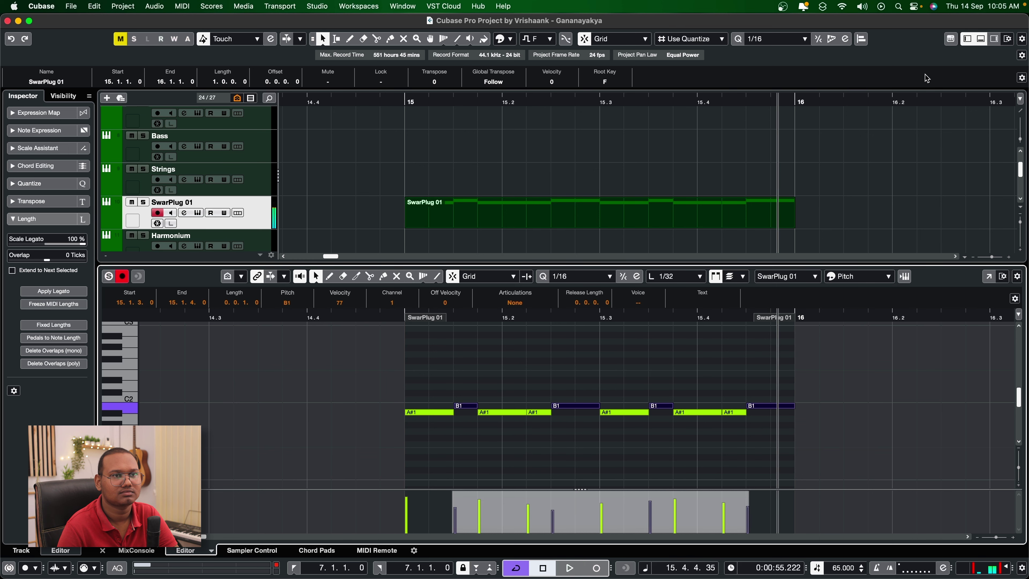
Dissolve the SwarPlug 01 part in bar 15 by separate pitches with optimized display
double_click(449, 212)
left_click(182, 6)
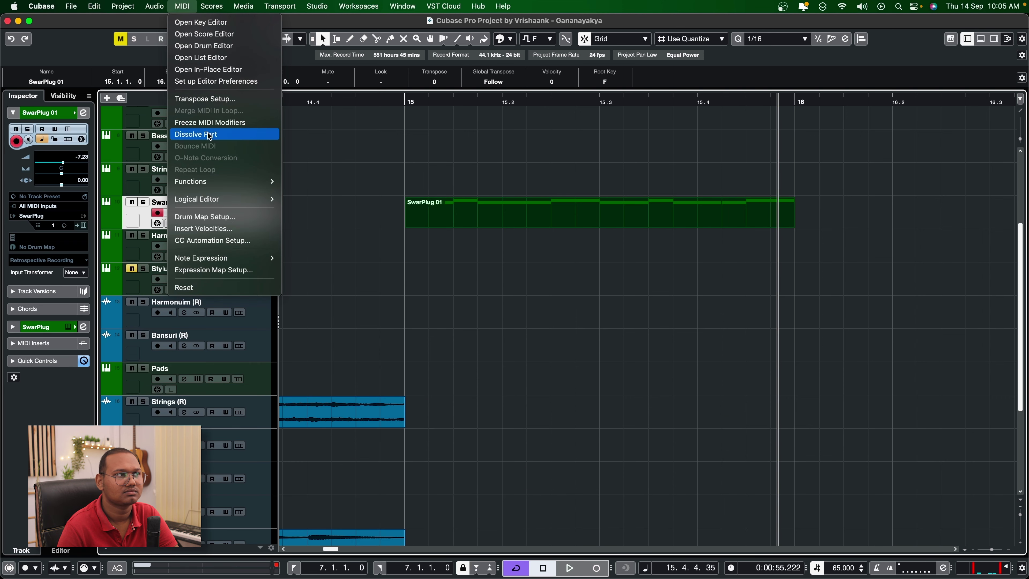
left_click(209, 133)
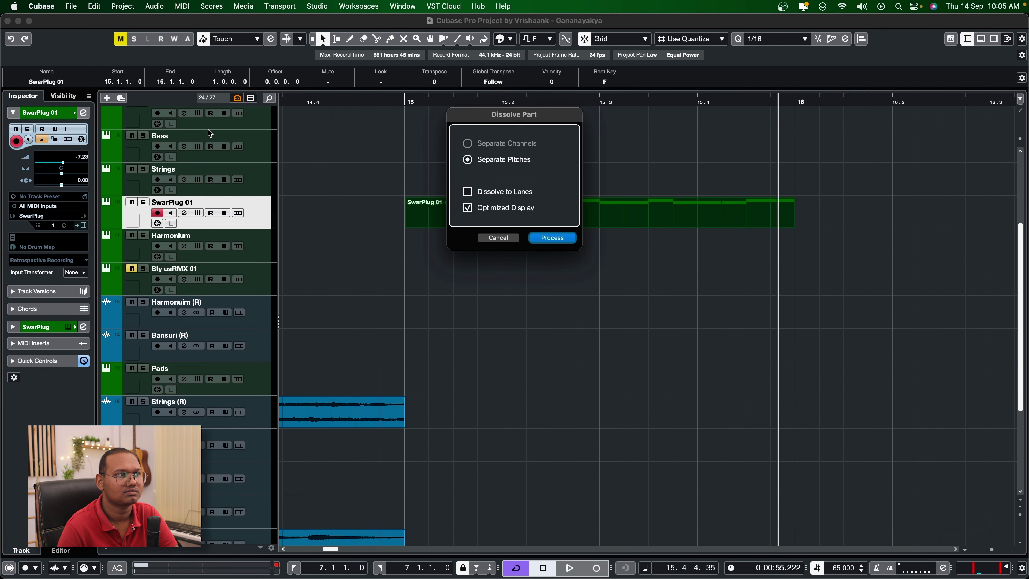
left_click(552, 238)
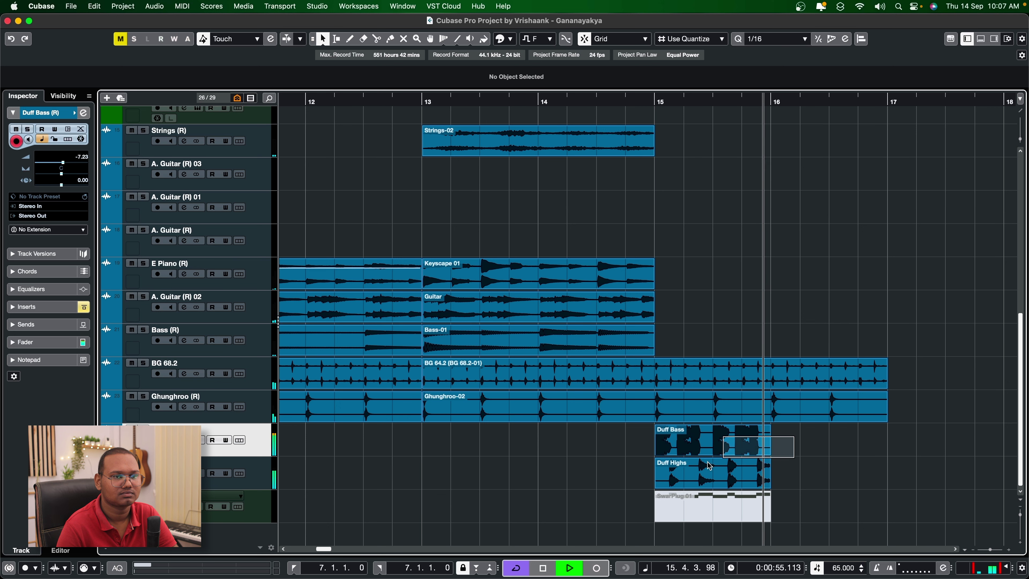
Lower the volume of the Duff Bass and Duff Highs events to -4.24 dB and replay from just before bar 15
left_click(718, 434)
key("space")
left_click_drag(714, 428, 713, 436)
left_click(639, 102)
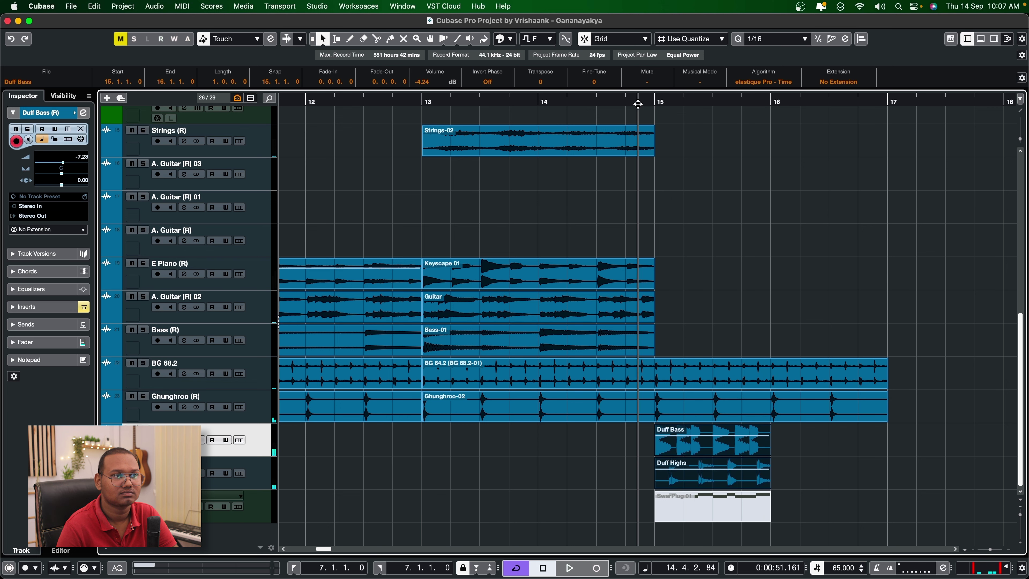
key("space")
left_click(710, 165)
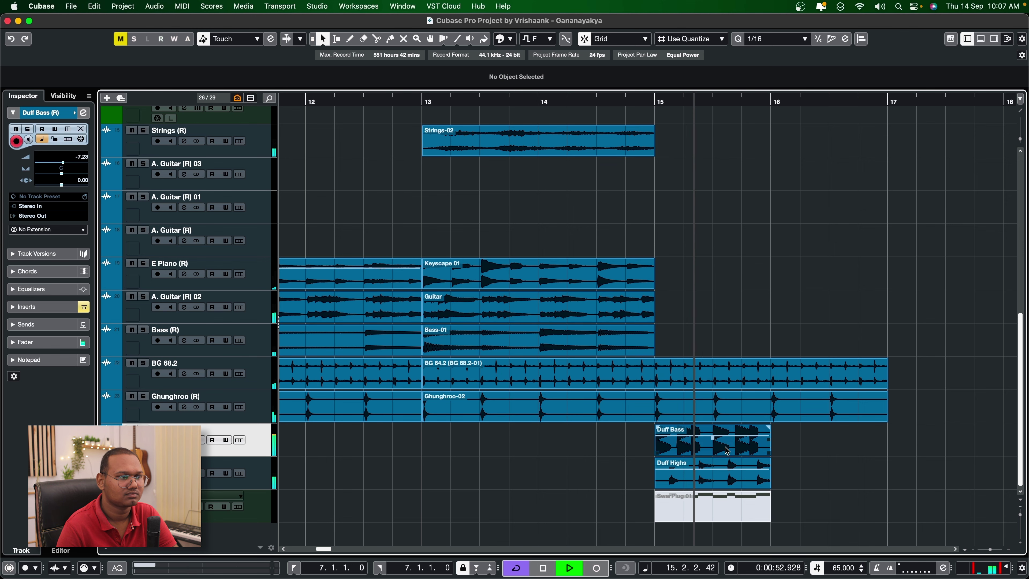
Raise the volume of the Duff Highs event alone to -1.68 dB
left_click(712, 472)
left_click_drag(711, 471, 712, 465)
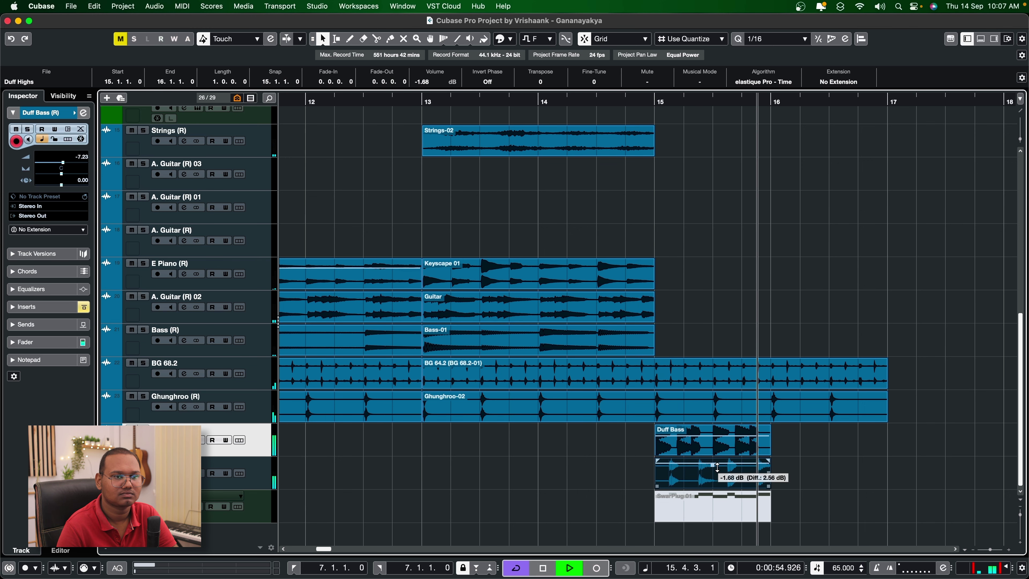
left_click(838, 448)
Play the StylusRMX 01 hit along from just before bar 15 and turn the performance into a MIDI part with retrospective recording
scroll(732, 315, "right", 5)
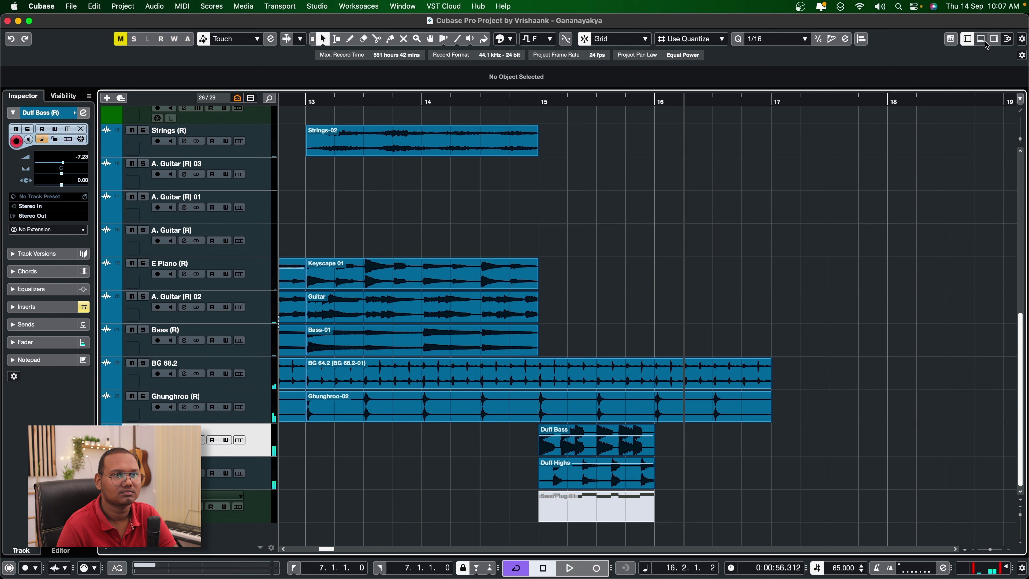
scroll(495, 243, "up", 5)
left_click(494, 99)
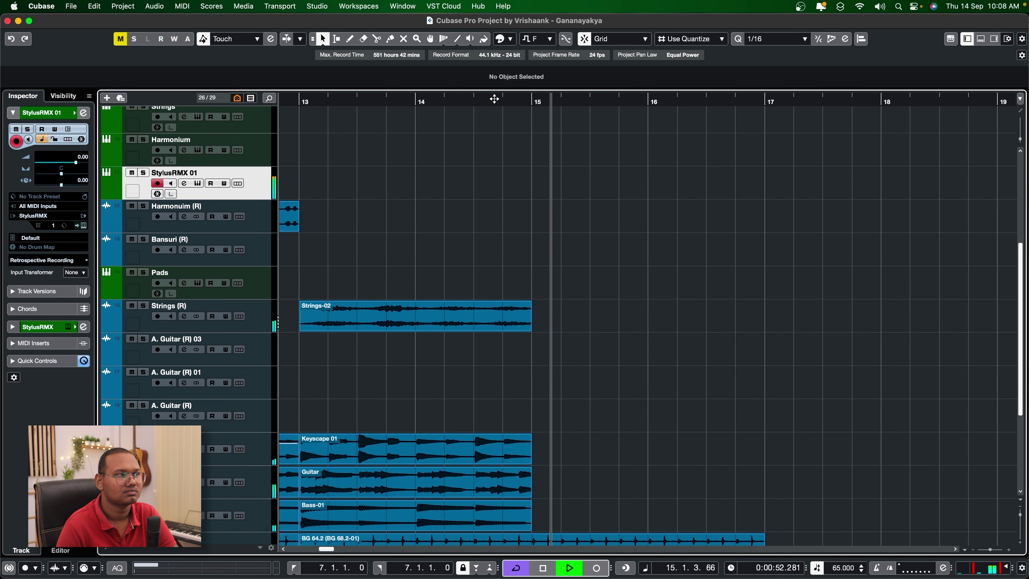
key("space")
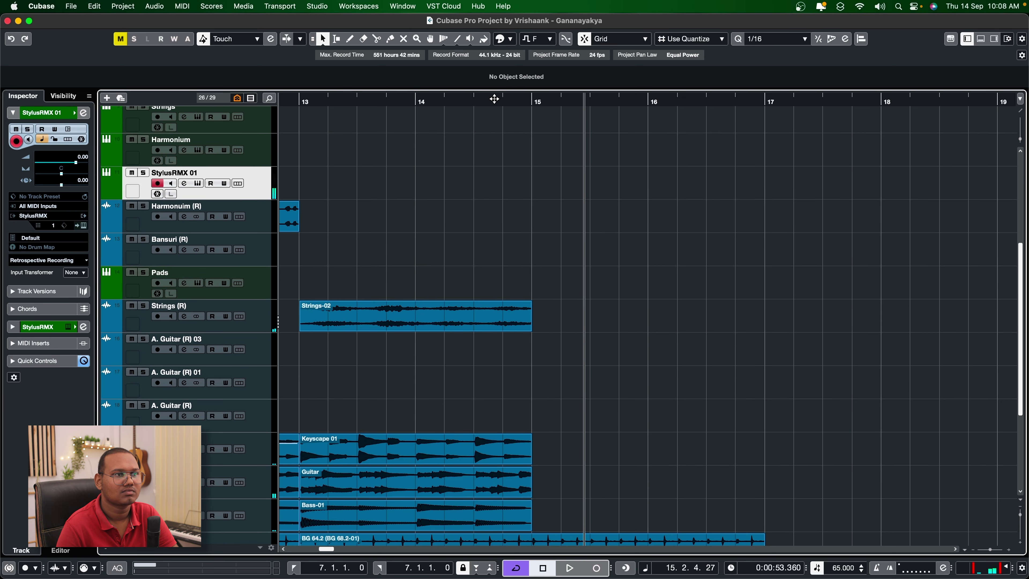
key("shift+KP_Multiply")
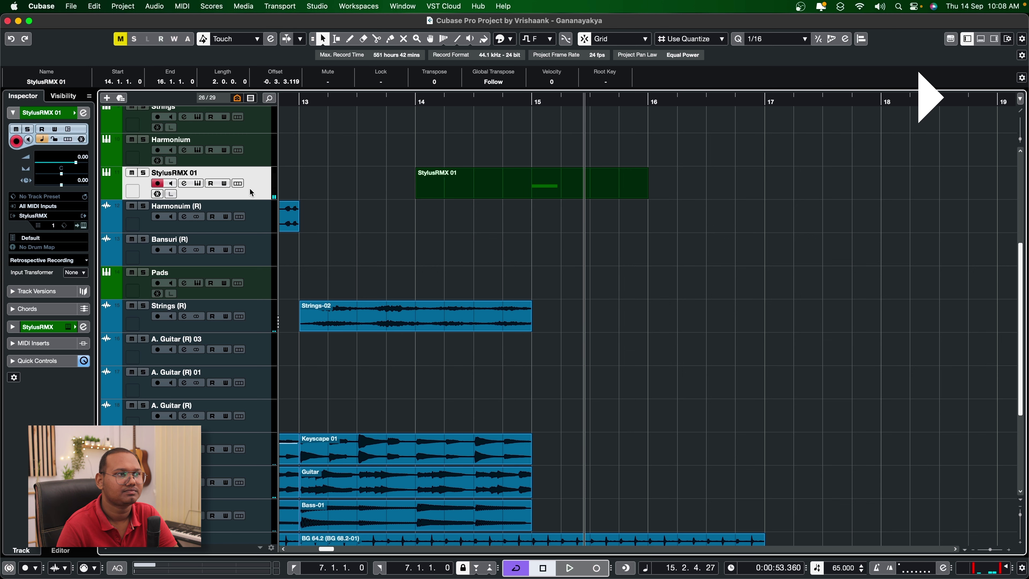
Place the StylusRMX 01 track between Duff Bass (R) and Duff Highs (R) and open its part for note editing
scroll(234, 486, "down", 6)
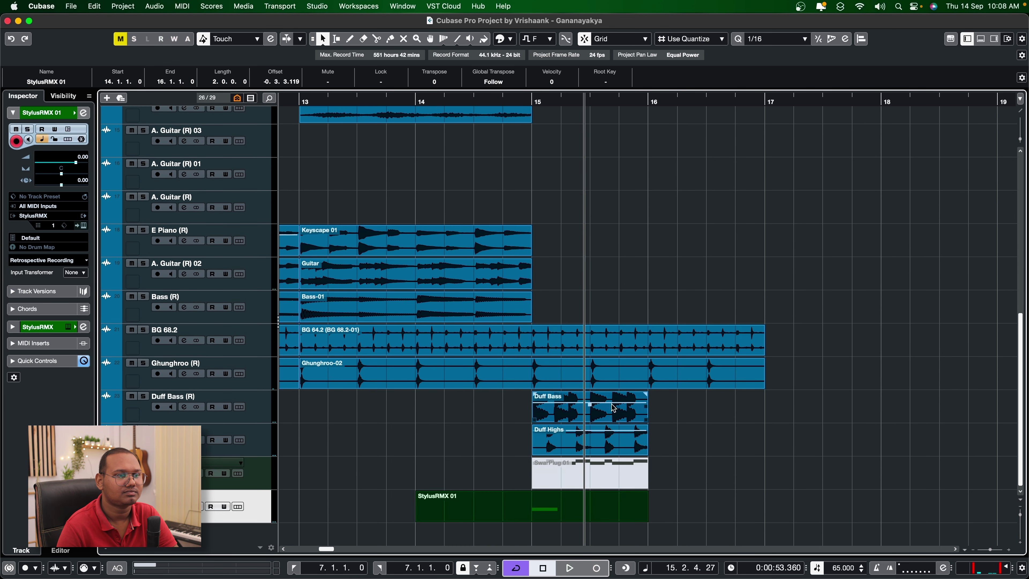
left_click_drag(258, 464, 258, 424)
double_click(567, 436)
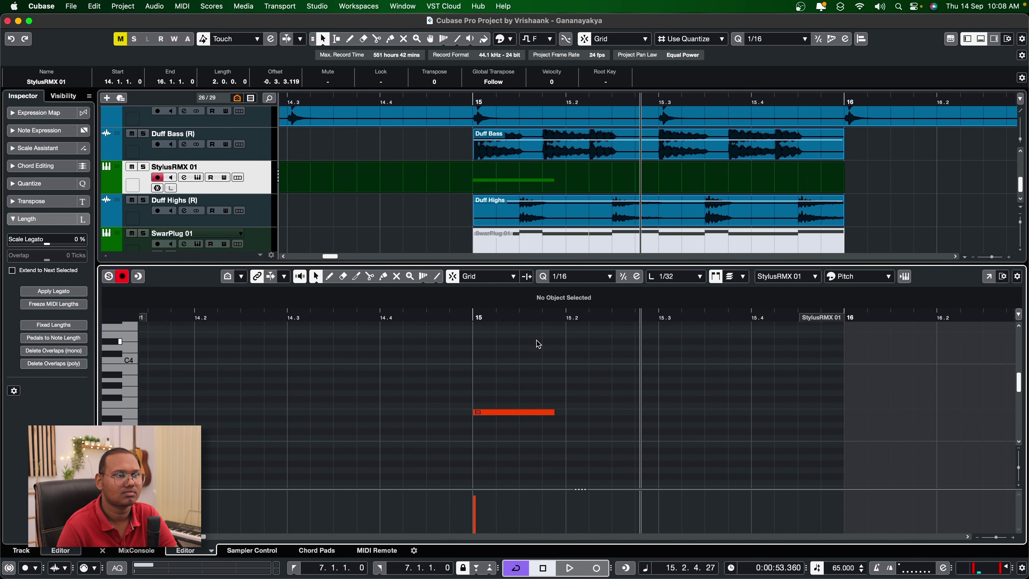
Copy the E3 note into a six-hit pattern across bar 15 that follows the Duff Bass hits, and play it back
left_click_drag(533, 413, 575, 417)
key("space")
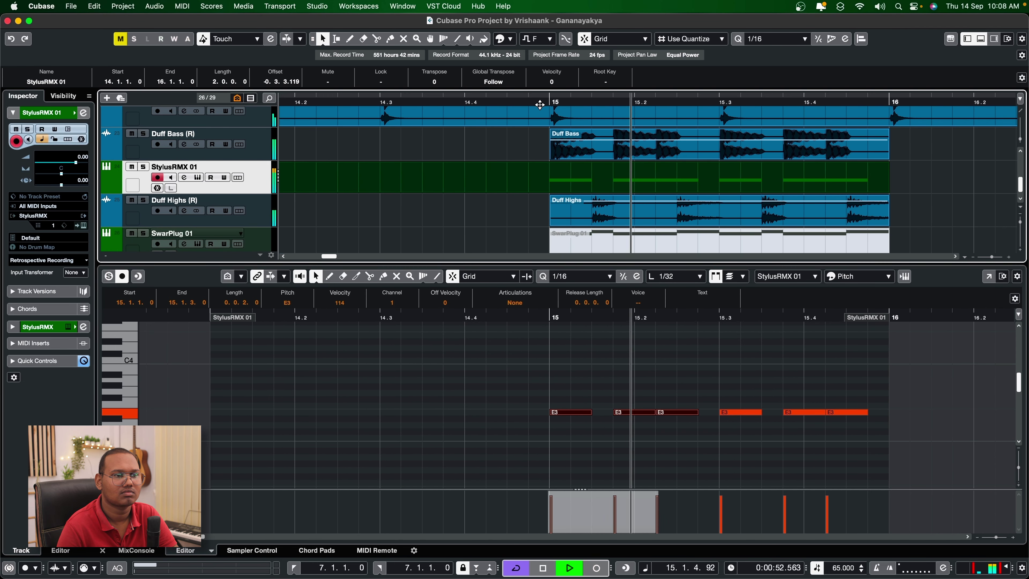
key("space")
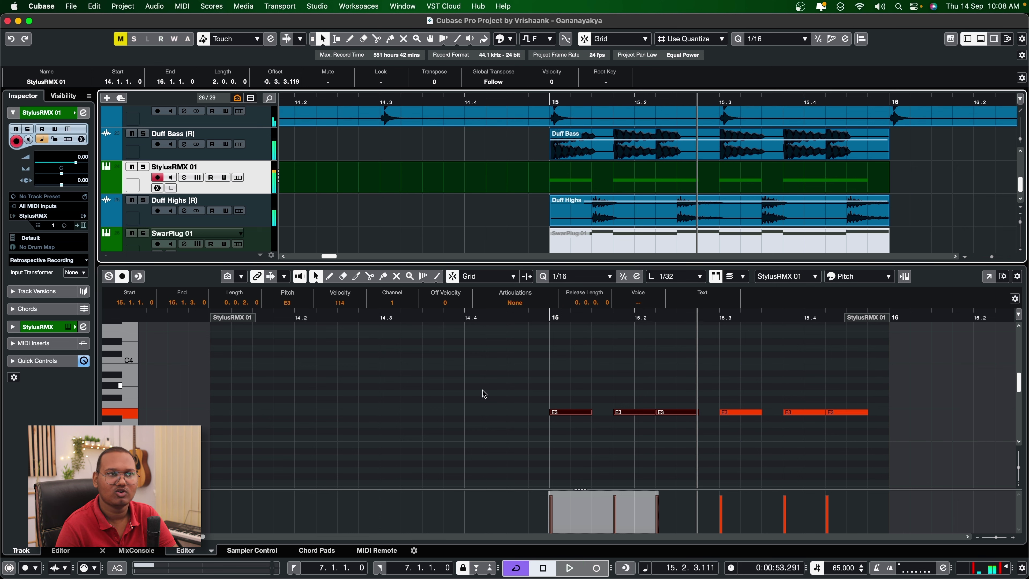
Set the StylusRMX 01 track volume to -0.25 and replay the pattern from bar 15
left_click(484, 394)
left_click_drag(528, 402, 869, 422)
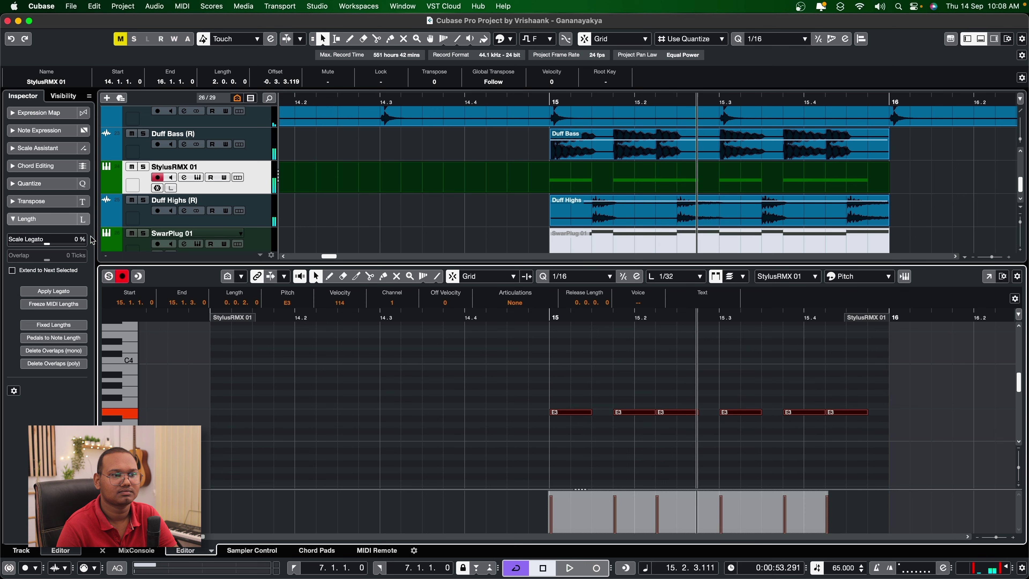
left_click(133, 187)
left_click(53, 163)
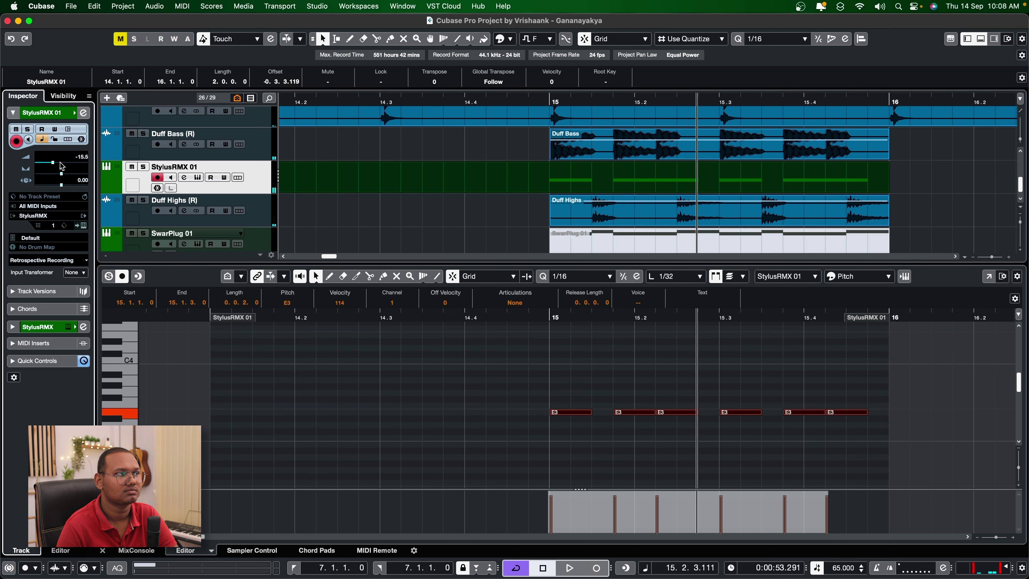
double_click(552, 101)
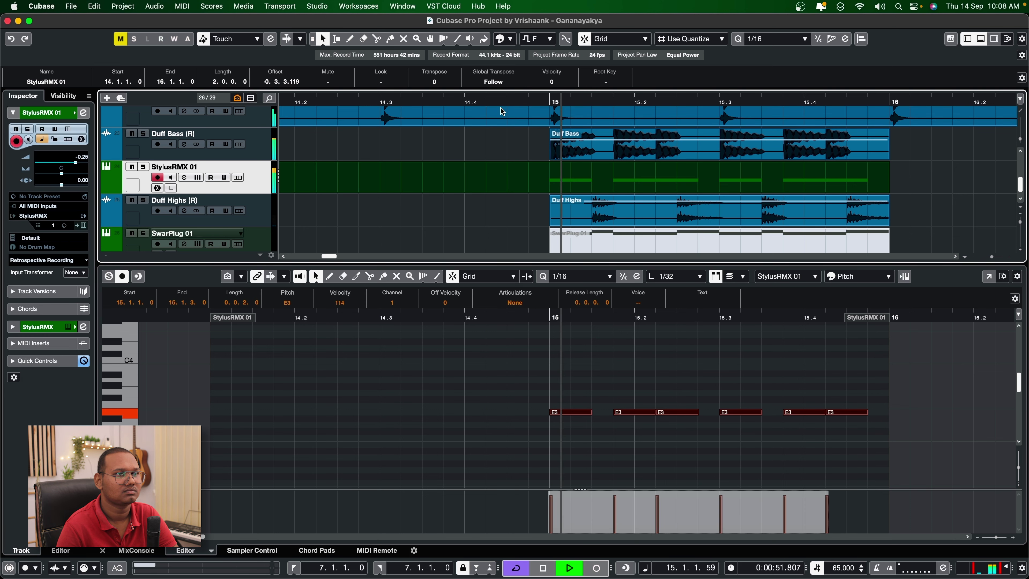
Transpose all six StylusRMX 01 notes to C3 and render the part as the Kick audio event in bar 15
left_click(548, 400)
left_click_drag(548, 400, 853, 464)
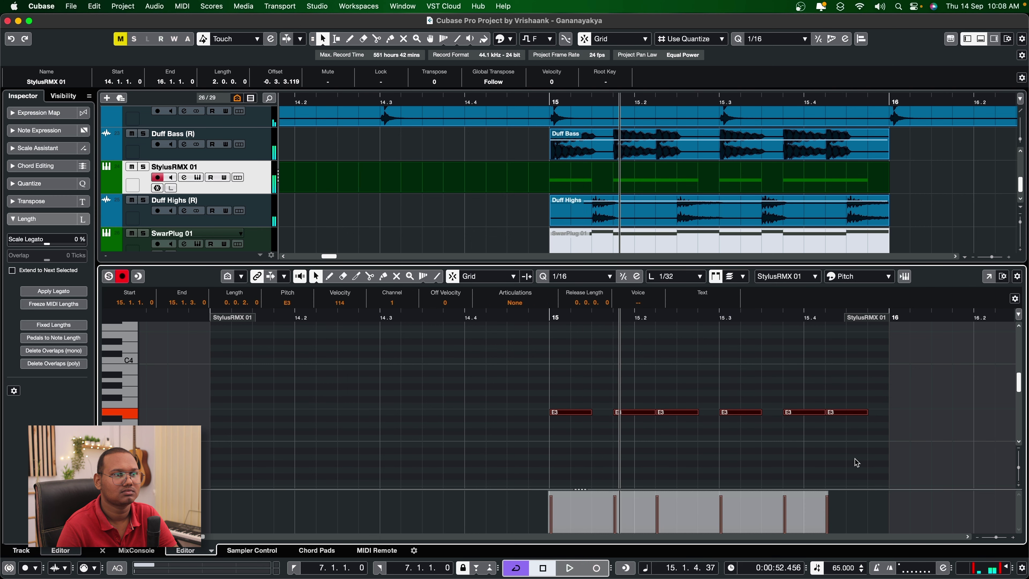
key("Up")
key("Up")
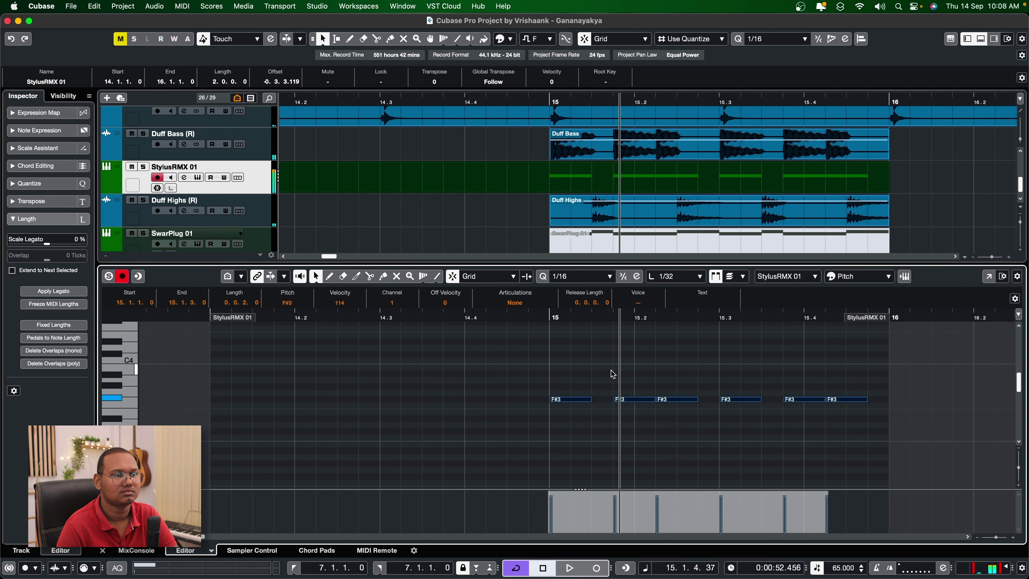
key("Down")
key("Down")
key("Down")
key("Down")
key("Down")
key("Down")
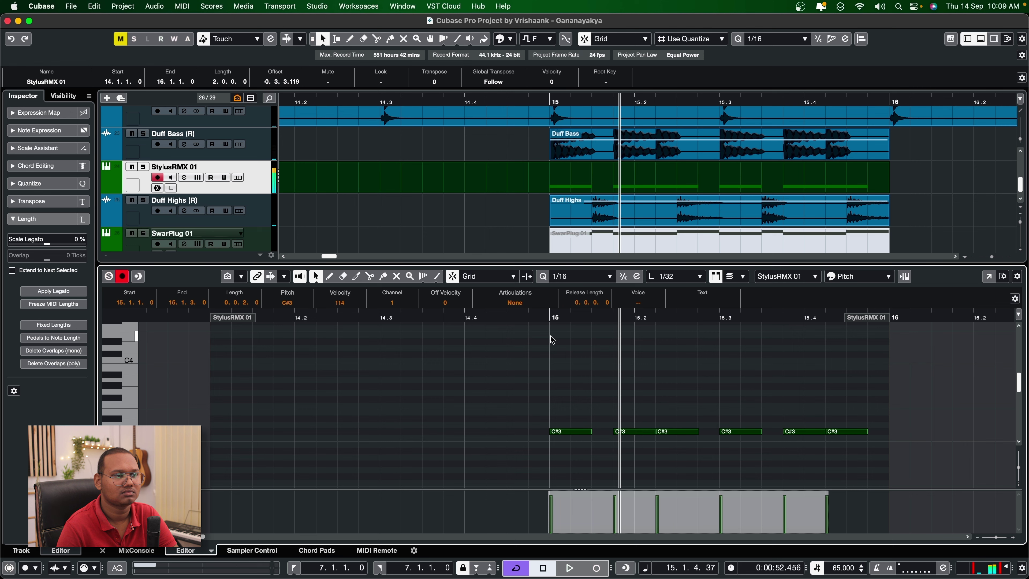
left_click(535, 321, "alt")
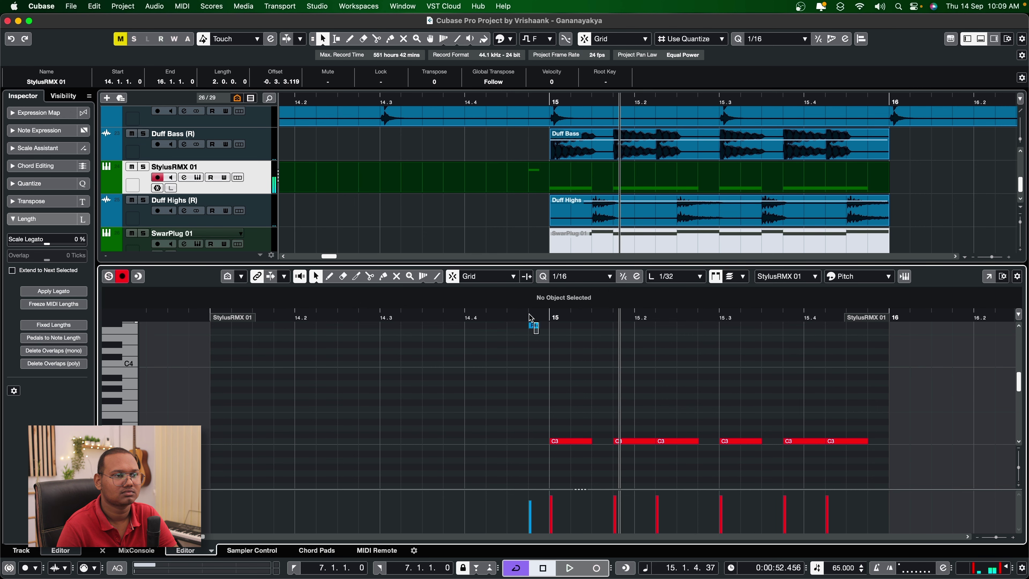
scroll(543, 336, "up", 1)
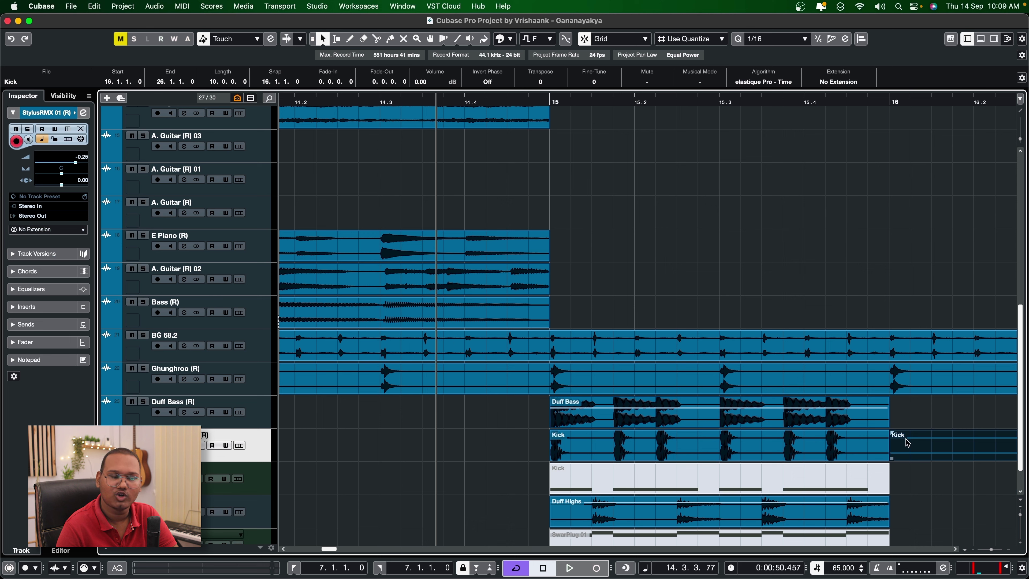
Record offbeat snare hits on StylusRMX 01 from beat 14.4 through bar 15 and render them as the Snare event
left_click(467, 102)
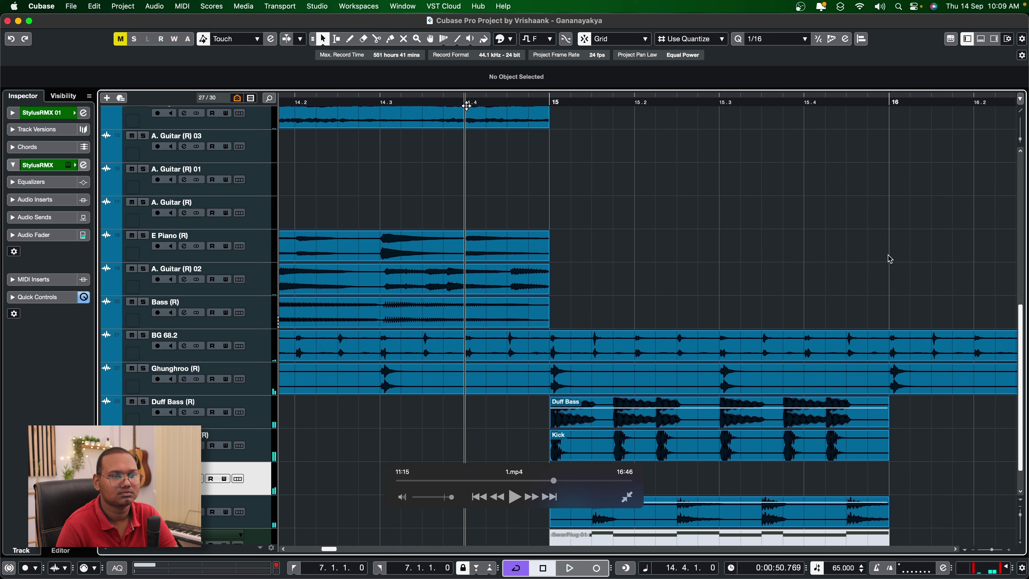
key("KP_Multiply")
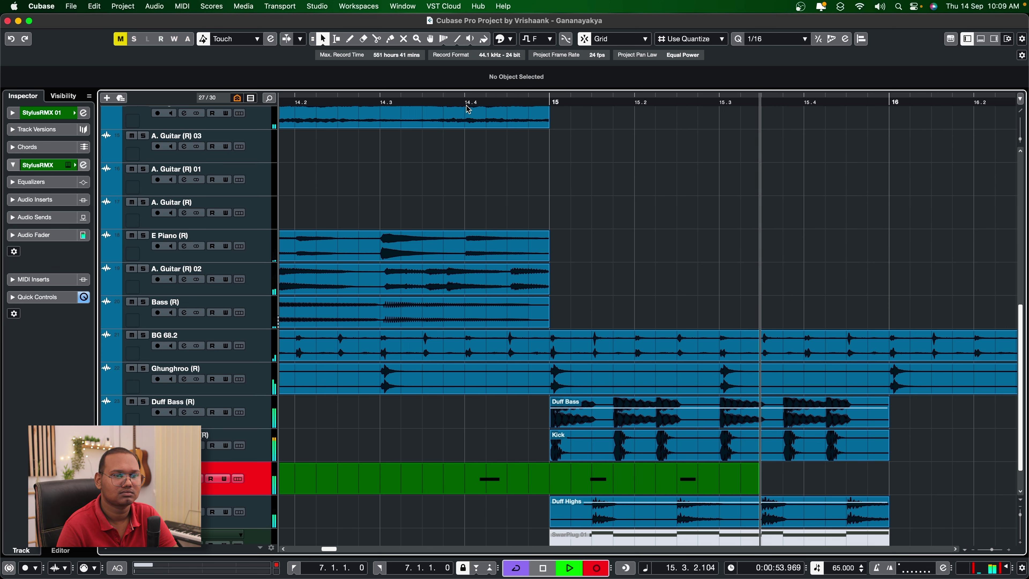
key("space")
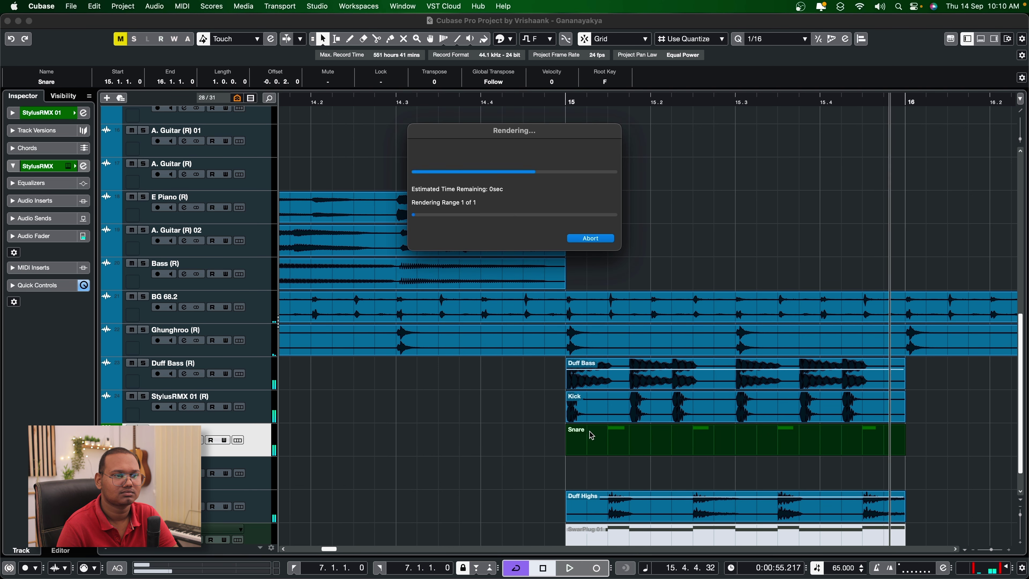
Audition the Duff Bass, Kick, Snare and Duff Highs events around bar 15, soloing the layers one after another
key("space")
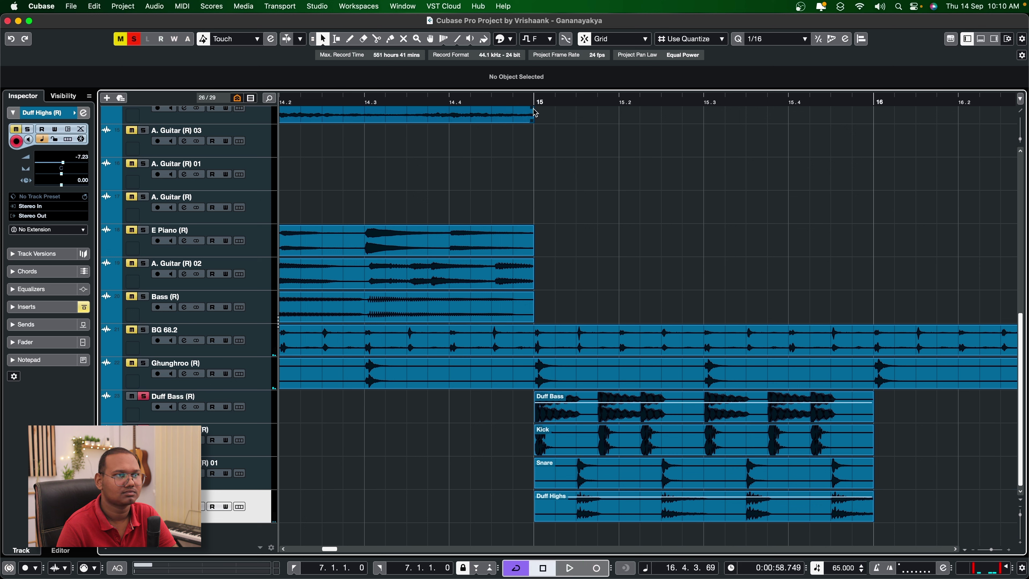
key("space")
left_click(529, 99)
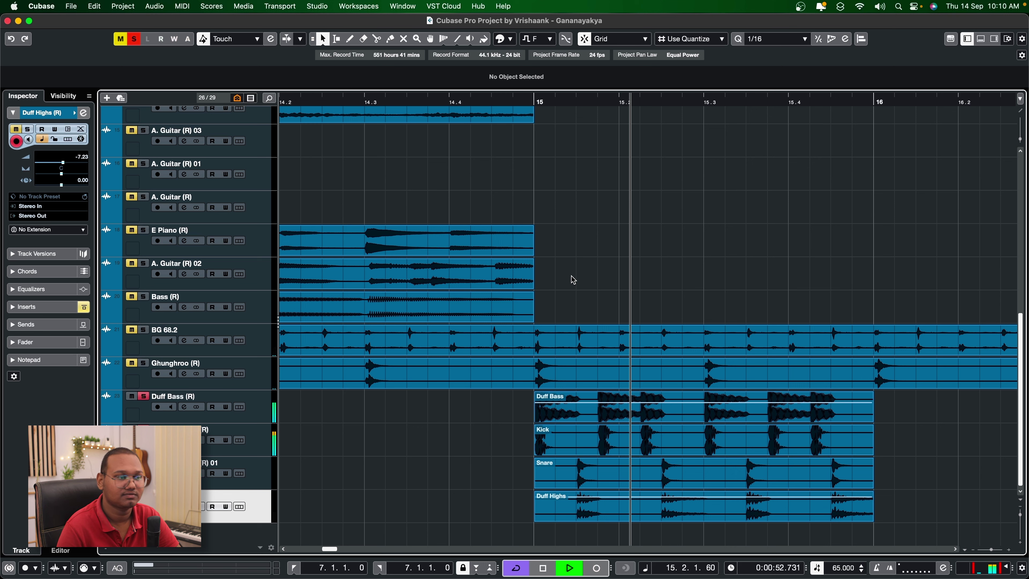
key("space")
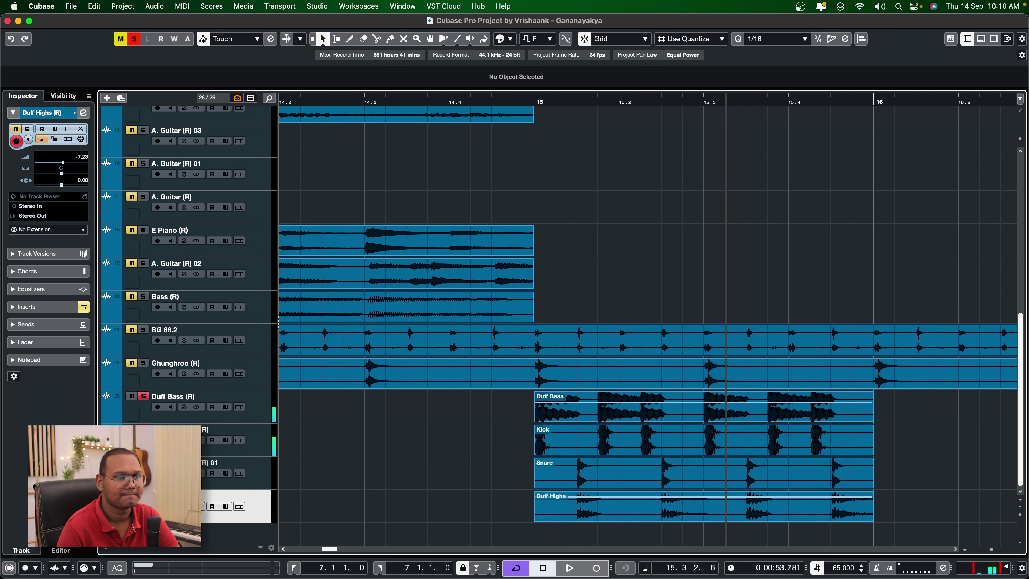
key("space")
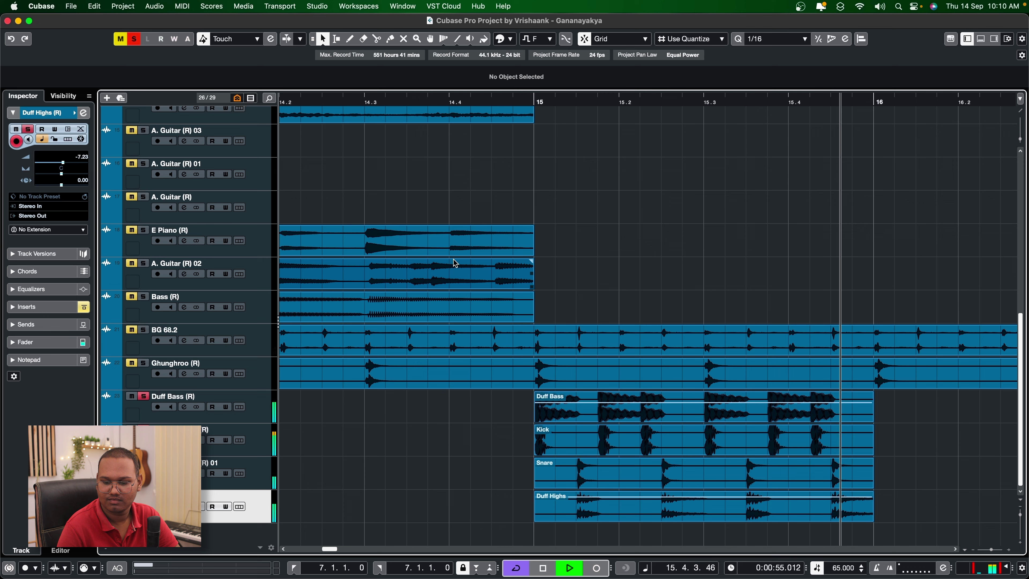
key("space")
Turn off the solos and play the full arrangement from just before bar 15 into the new percussion
key("shift+g")
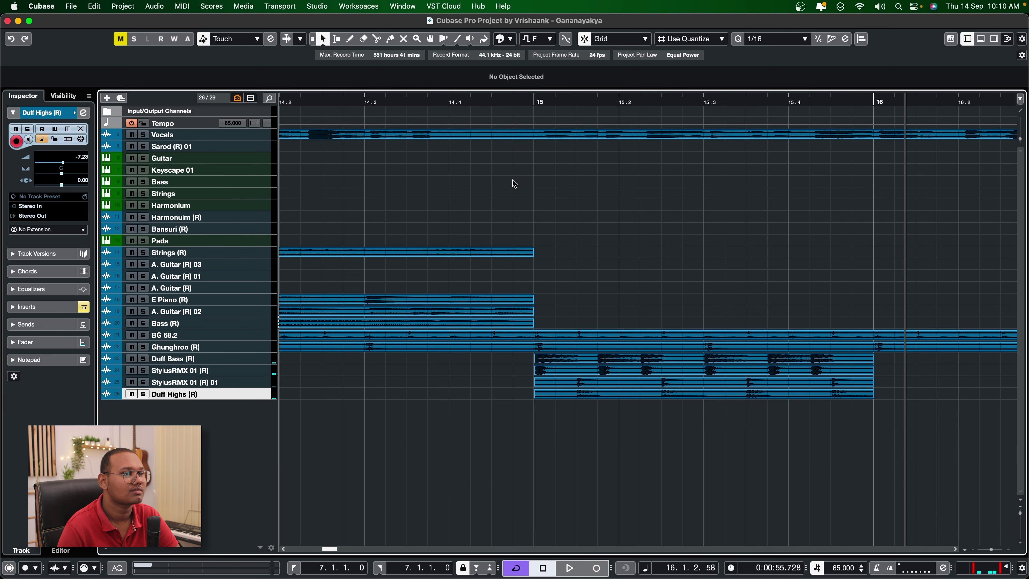
key("g")
key("g")
key("g")
left_click(490, 101)
key("space")
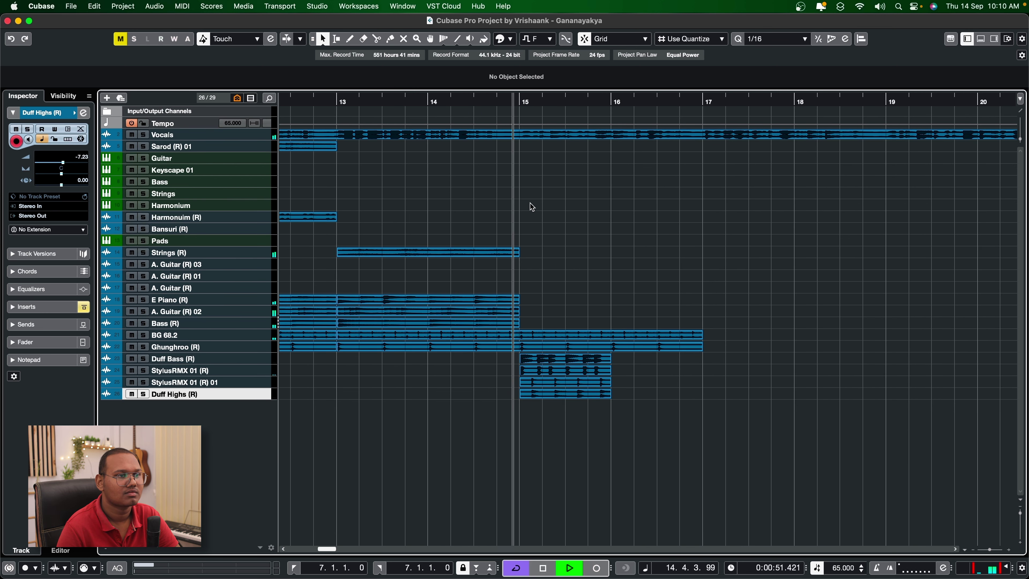
key("shift+h")
key("space")
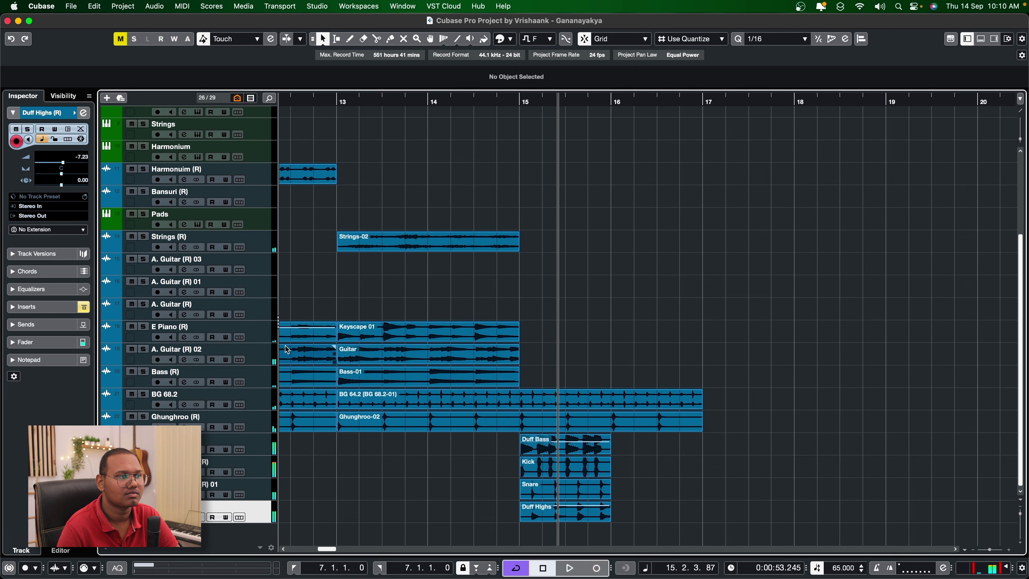
Record sustained chords on the Pads track across bars 15 and 16 and render them to a Pads (R) audio track
left_click(210, 219)
left_click(481, 102)
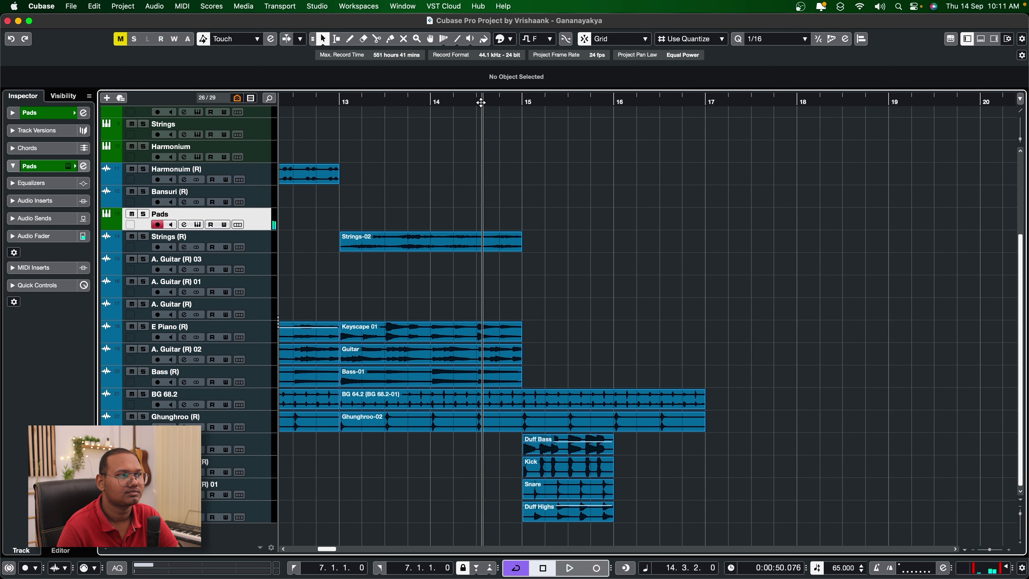
key("KP_Multiply")
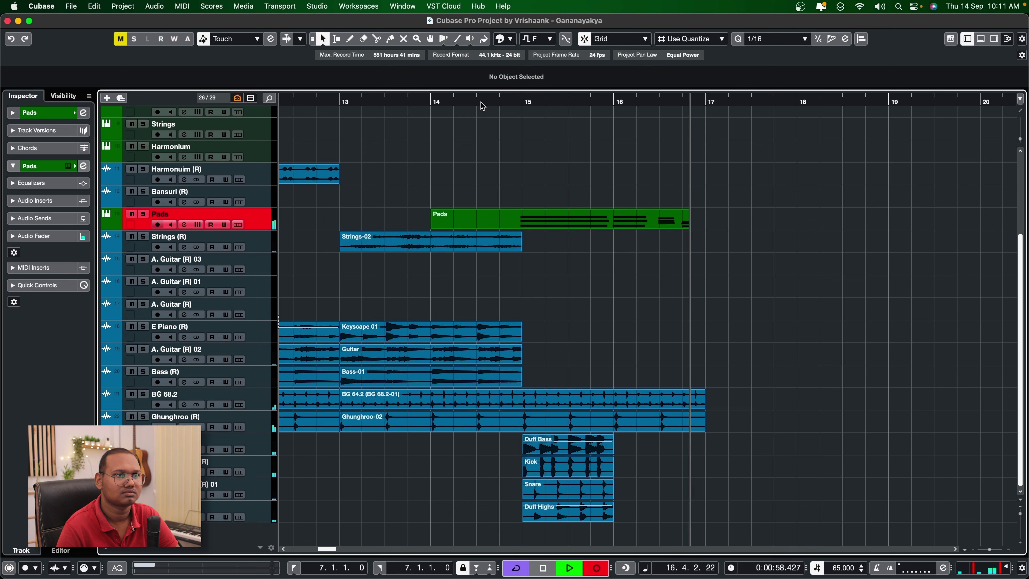
key("space")
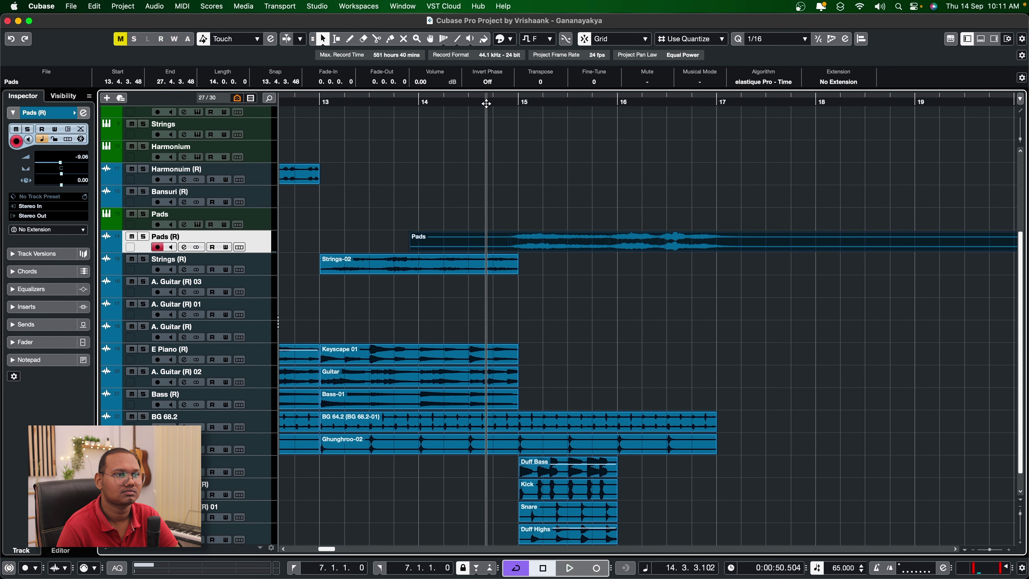
Trim the rendered Pads event so it runs from beat 14.4 to bar 17, deleting both cut-off ends
key("space")
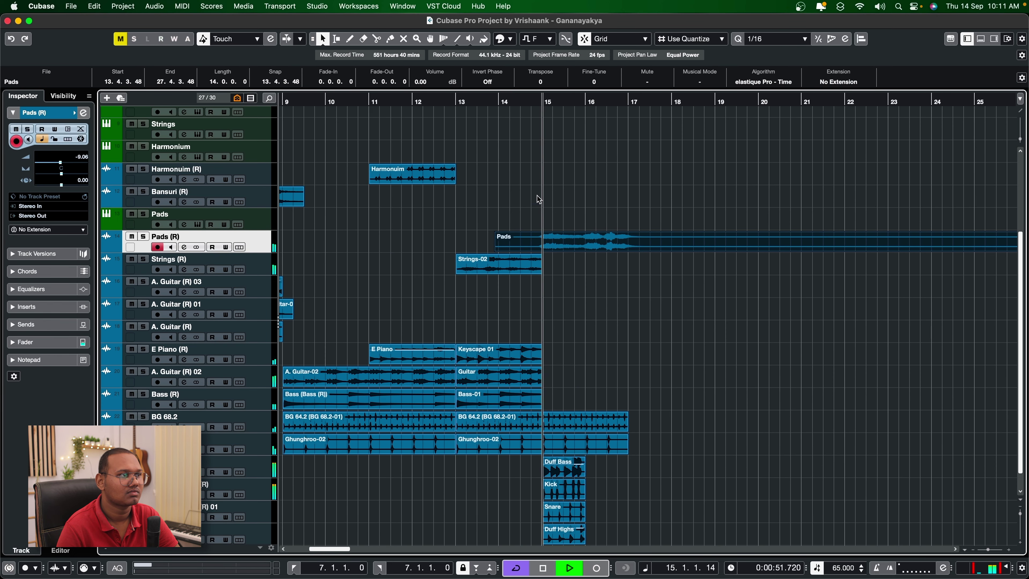
left_click(531, 238, "alt")
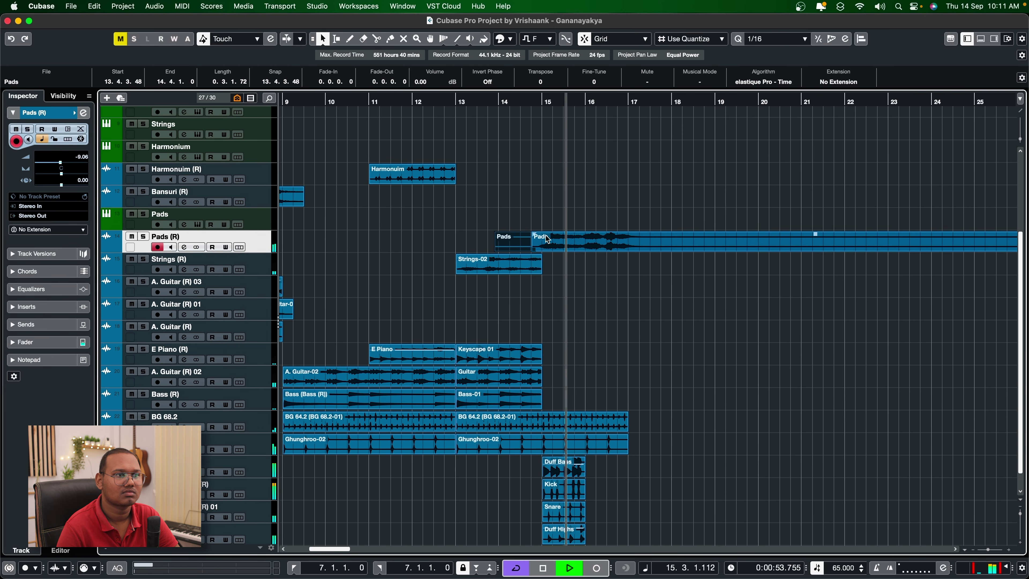
key("Delete")
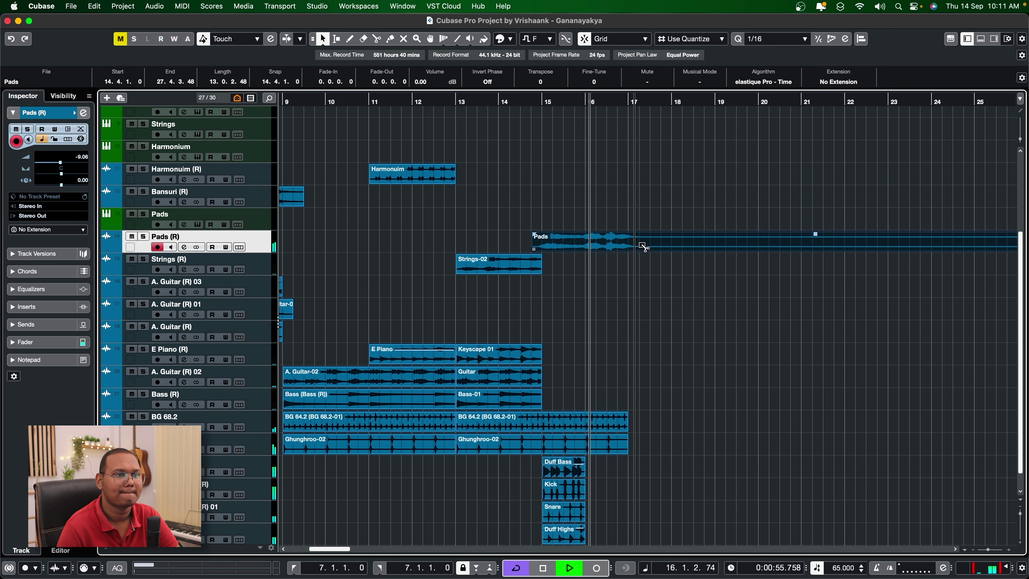
left_click(645, 247, "alt")
key("Delete")
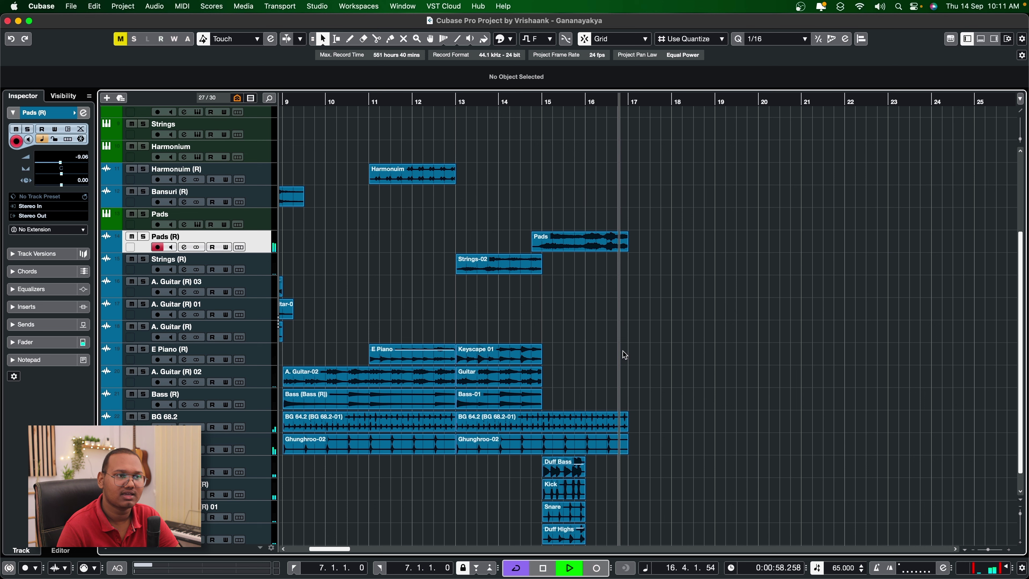
key("space")
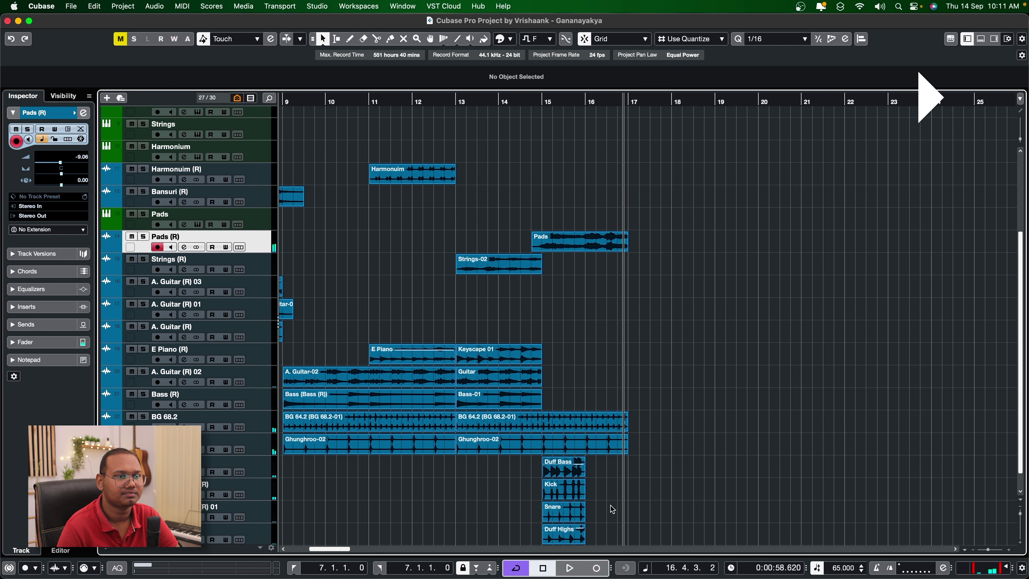
Duplicate the Duff Bass, Kick, Snare and Duff Highs events from bar 15 into bar 16
left_click_drag(600, 456, 539, 543)
scroll(568, 405, "down", 1)
key("super+d")
key("h")
Play a Keyscape 01 part along with bars 15 and 16 and render it to a Keyscape 01 (R) audio track
scroll(209, 248, "up", 4)
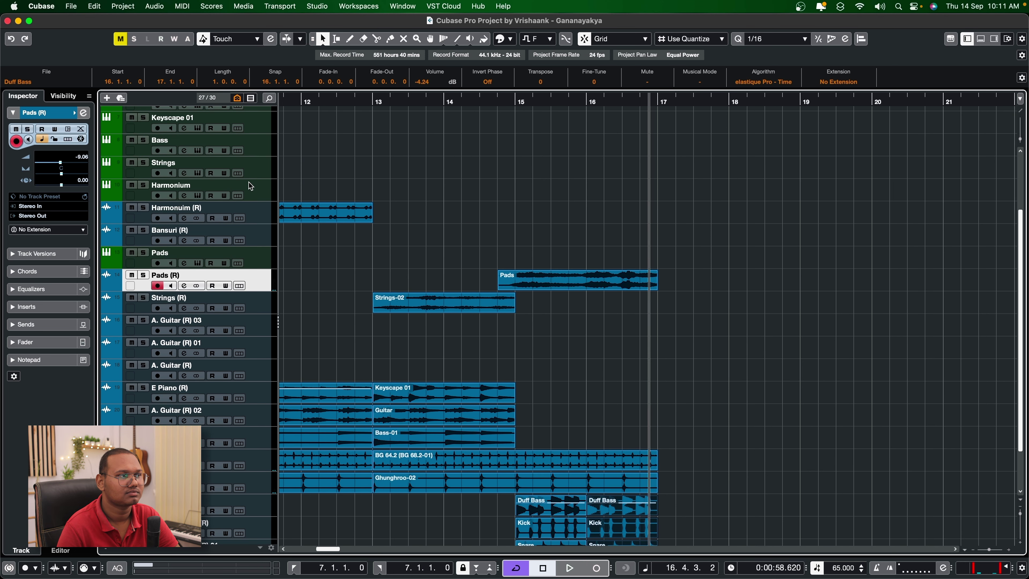
left_click(256, 158)
left_click(255, 140)
scroll(379, 143, "up", 1)
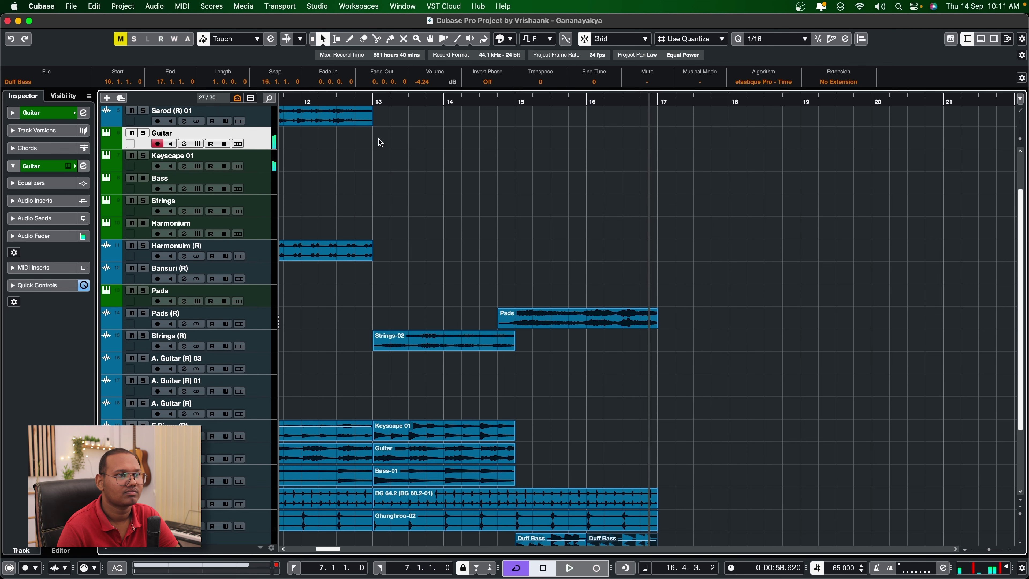
left_click(467, 102)
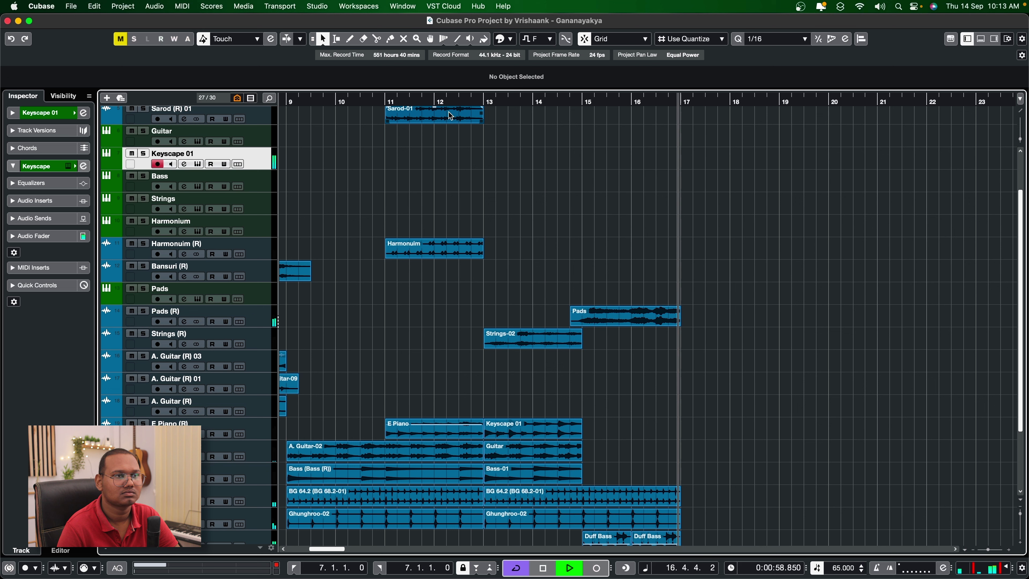
key("space")
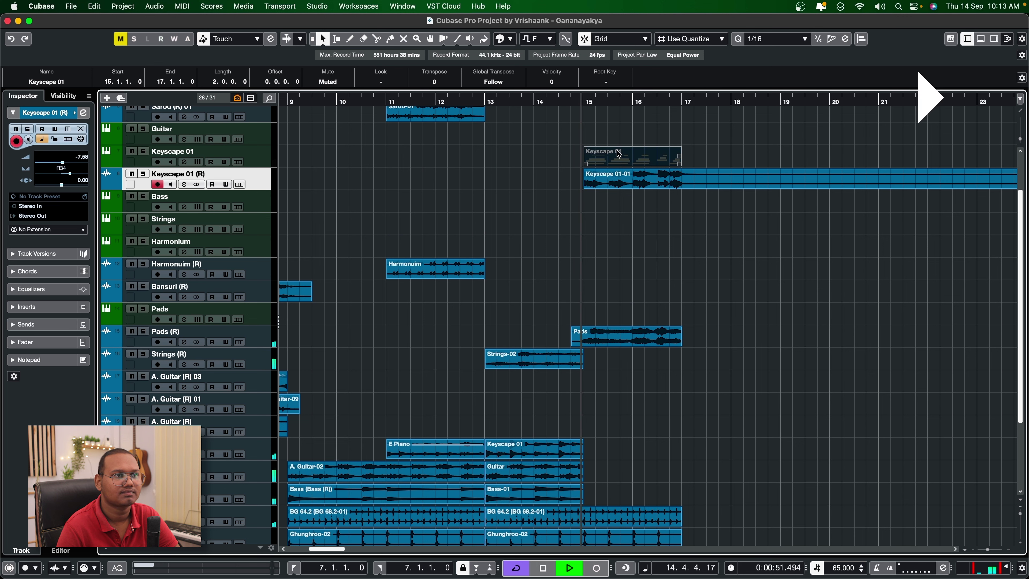
Delete the muted Keyscape 01 MIDI part and set the Keyscape 01 (R) track volume to -4.34
key("Delete")
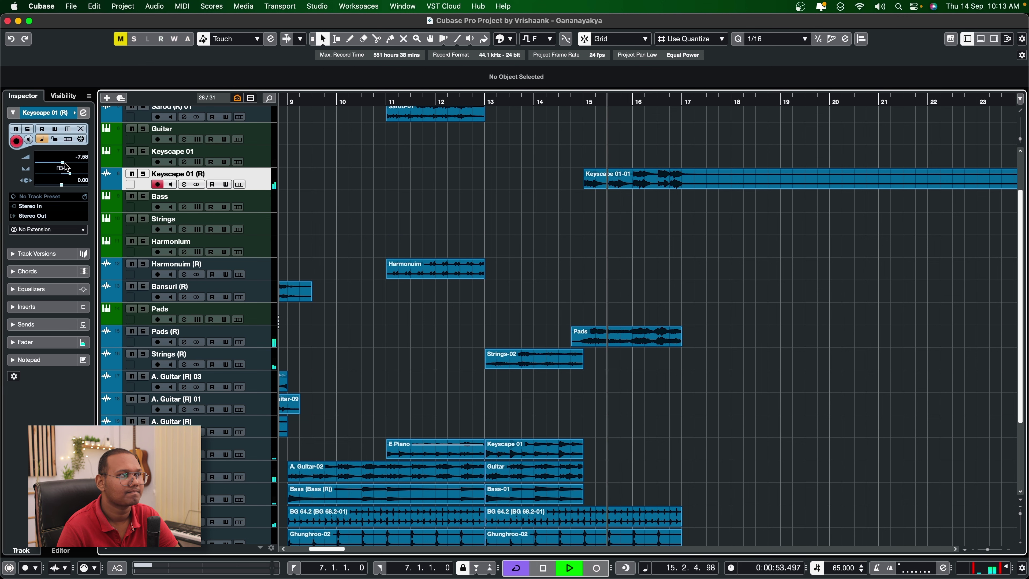
left_click_drag(62, 163, 67, 163)
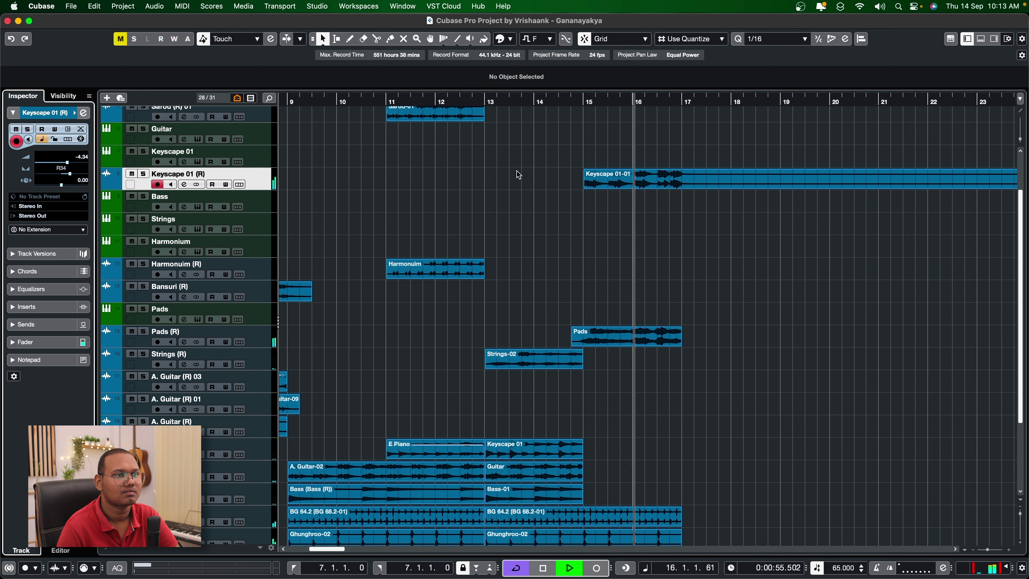
scroll(531, 170, "up", 2)
scroll(531, 170, "up", 2)
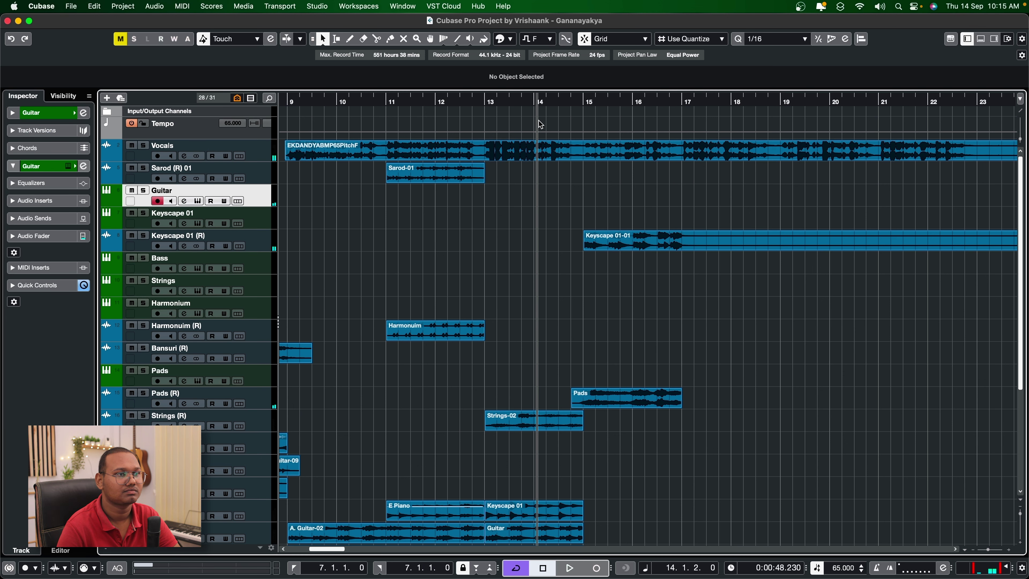
Record a part on the Guitar track along with bars 15 and 16, and delete its stray low note at the start of bar 15
key("KP_Multiply")
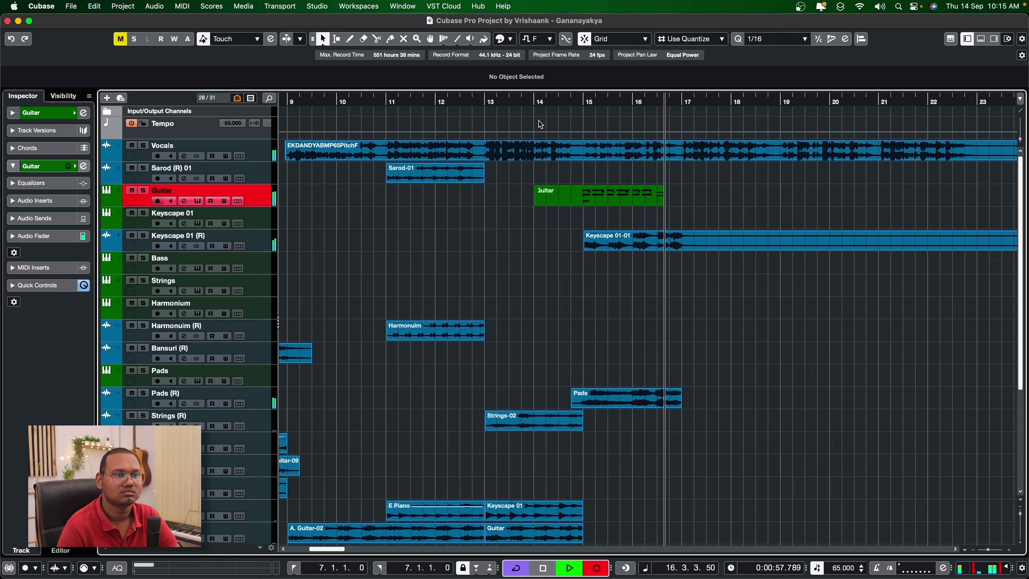
key("space")
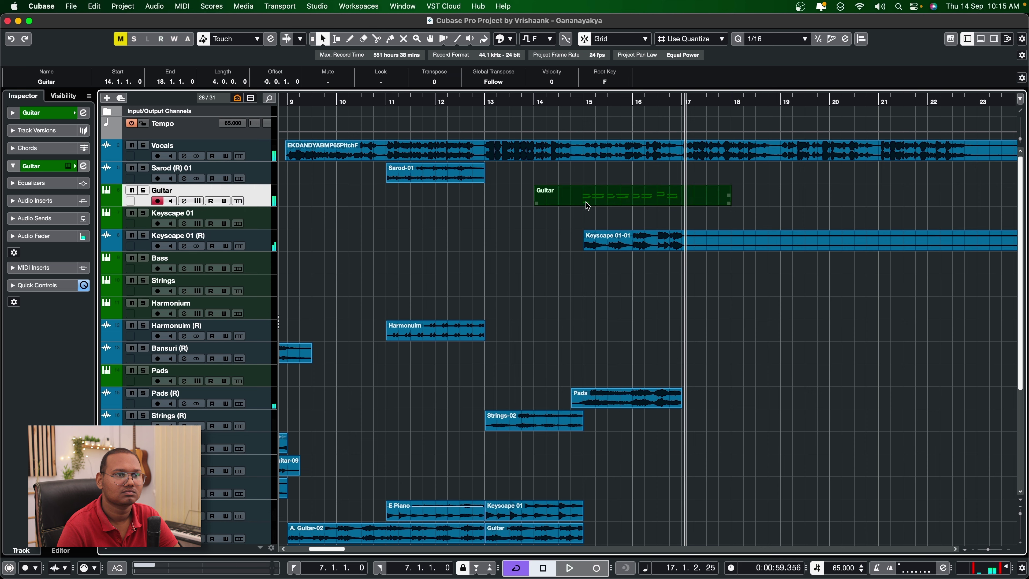
double_click(587, 205)
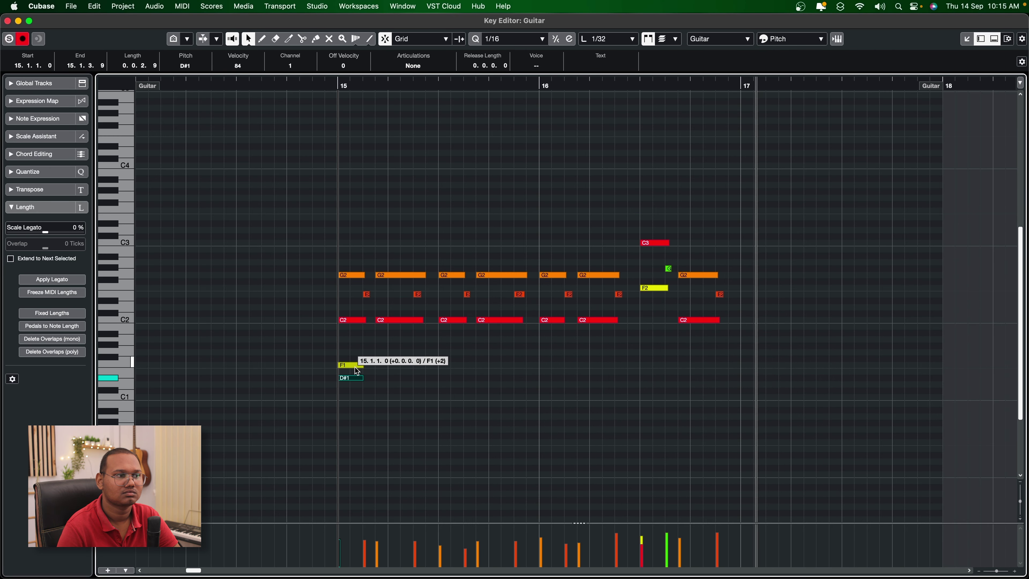
key("Delete")
Copy the guitar part's C2 notes and the F2 note one octave down to C1 and F1
left_click_drag(340, 368, 758, 317)
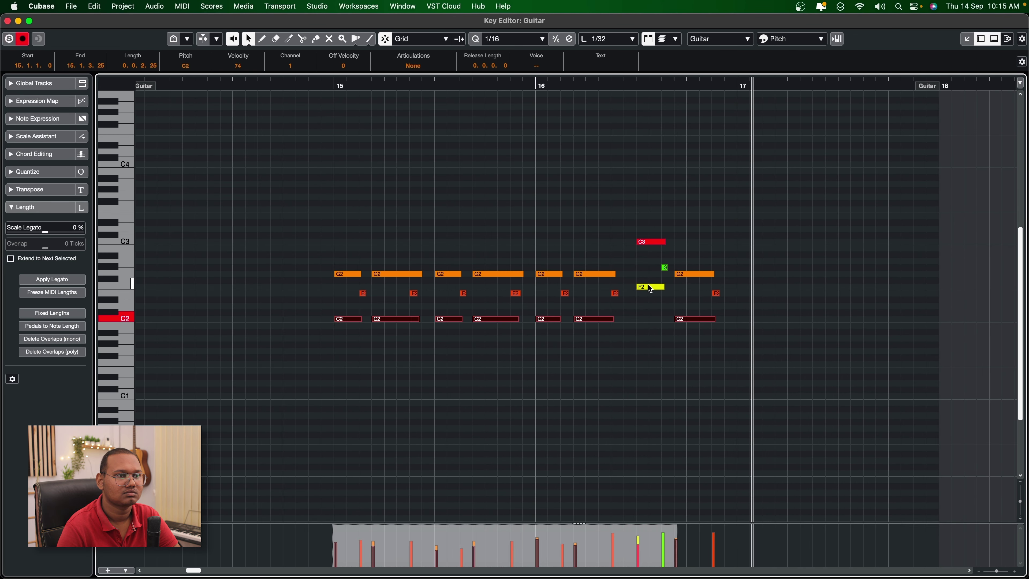
left_click_drag(351, 321, 345, 396)
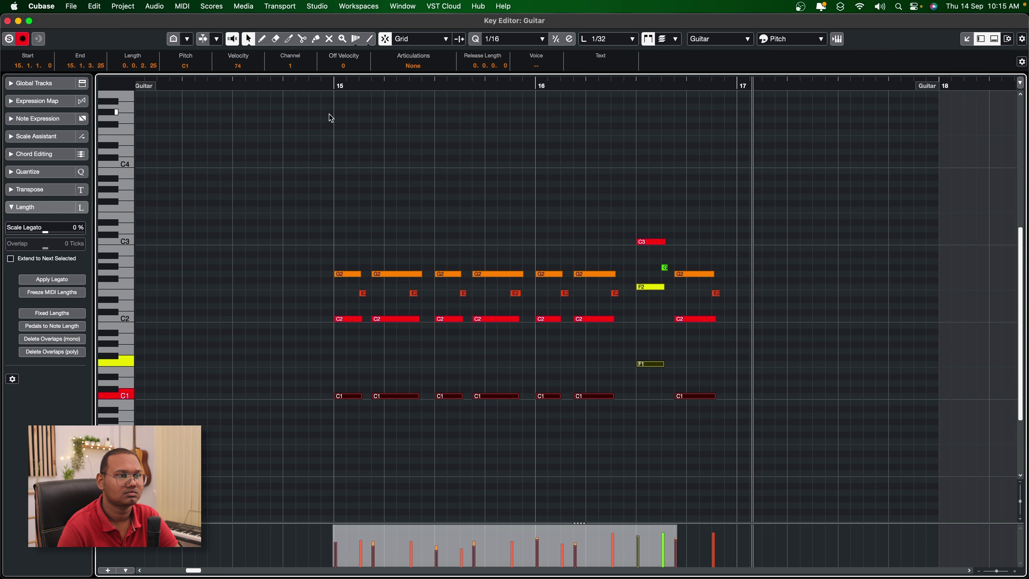
key("space")
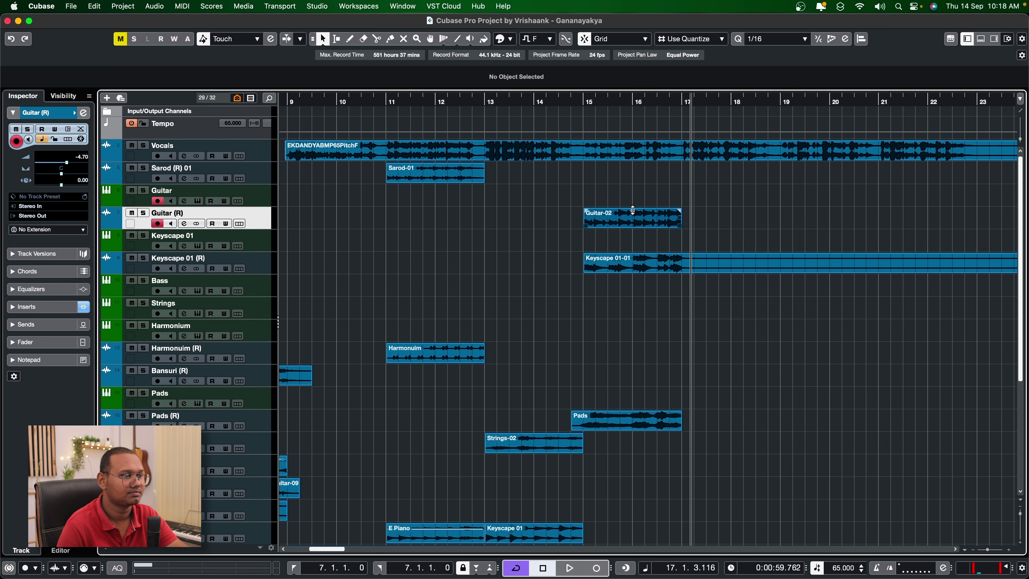
Play back the arrangement around bar 13 and select the Bass MIDI track for recording
key("space")
scroll(569, 246, "down", 2)
scroll(569, 246, "down", 7)
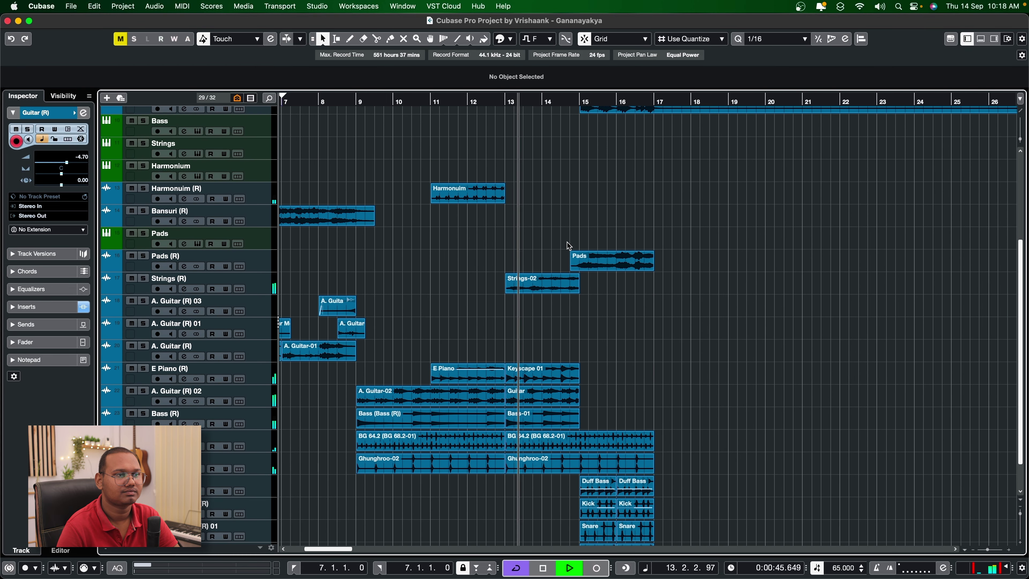
scroll(493, 243, "up", 1)
left_click(379, 161)
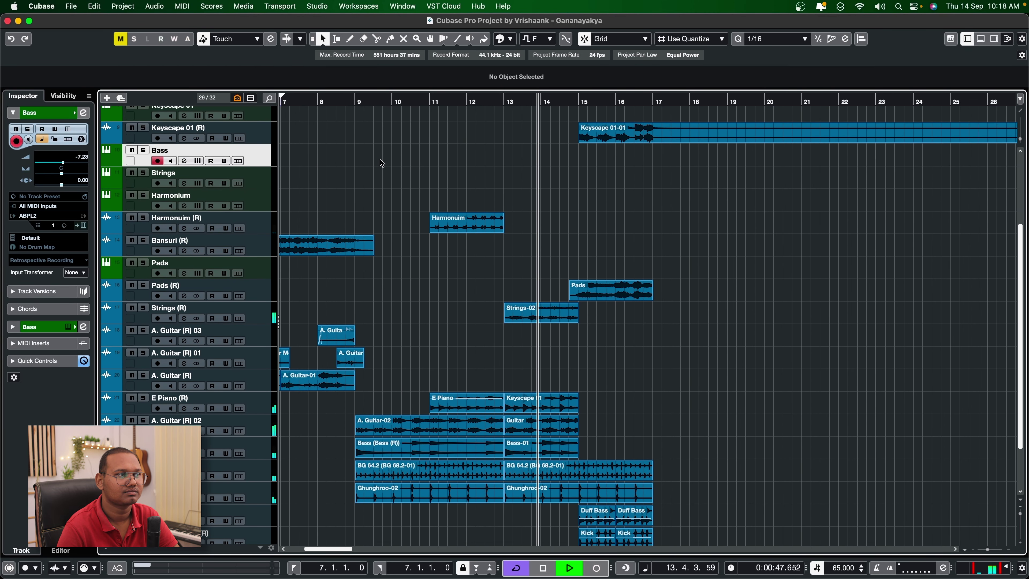
Split the Keyscape 01-01 event at bar 17 and delete everything after the cut
scroll(413, 165, "up", 2)
left_click(654, 184, "alt")
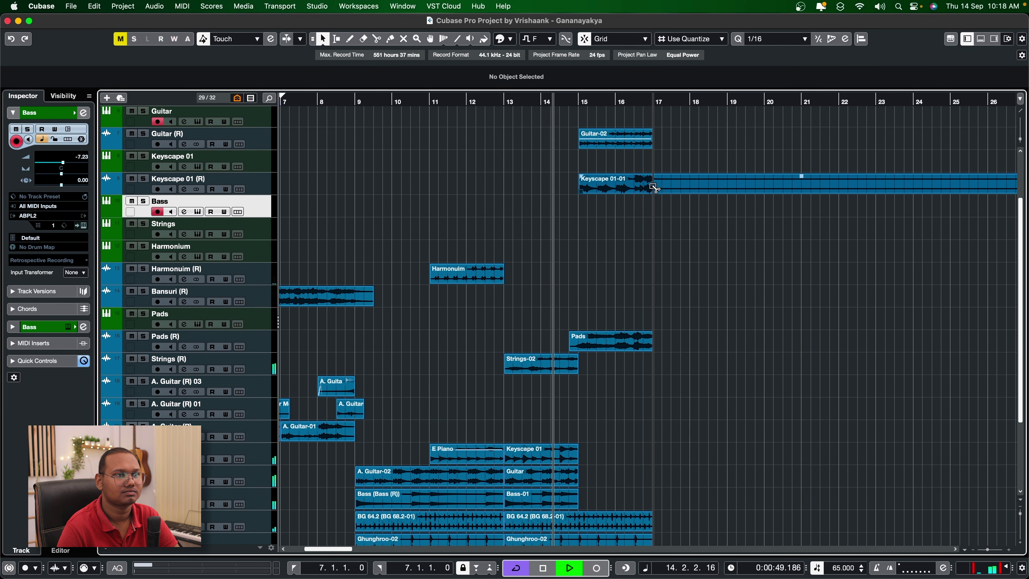
left_click(677, 190)
key("Delete")
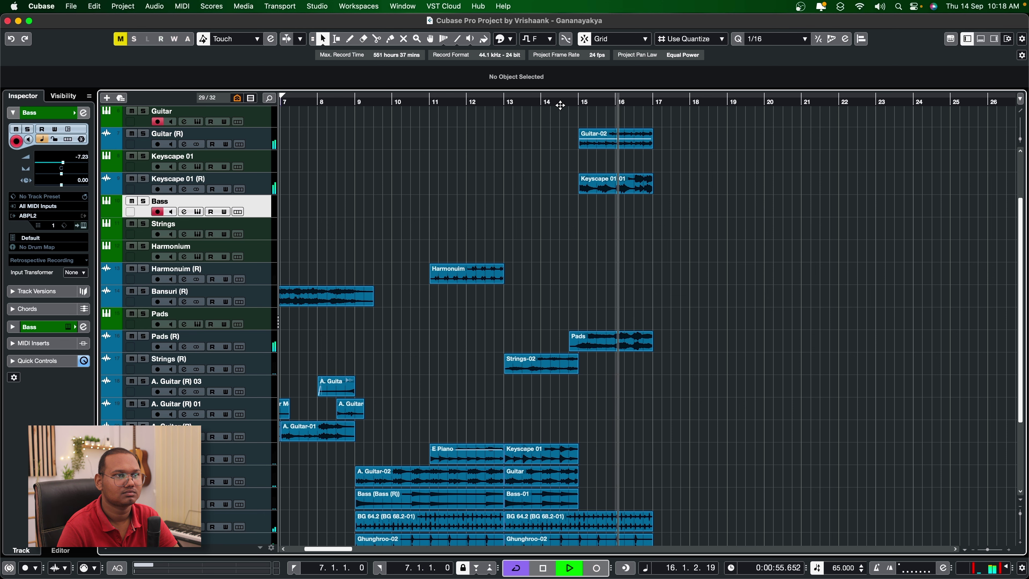
key("space")
Record a C2, E2 and G2 bass pattern through bar 15 and the first half of bar 16 on the Bass track
left_click(507, 102)
scroll(506, 101, "up", 2)
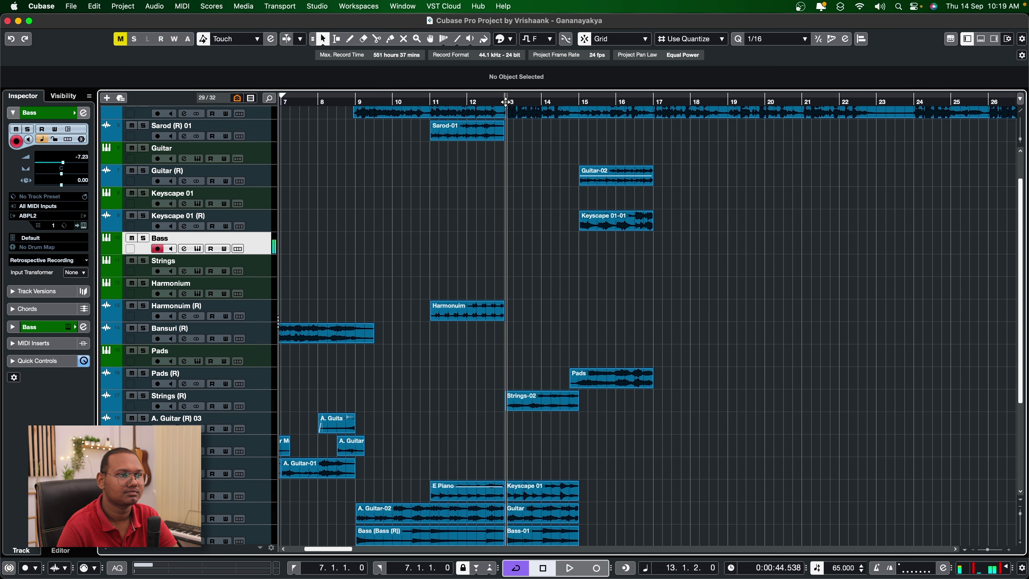
key("h")
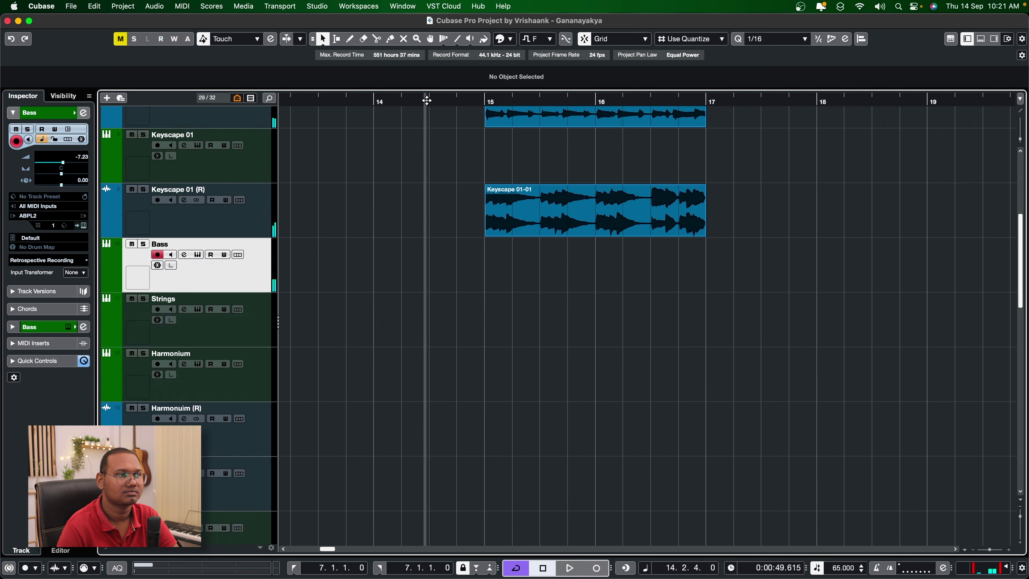
left_click(424, 103)
key("KP_Multiply")
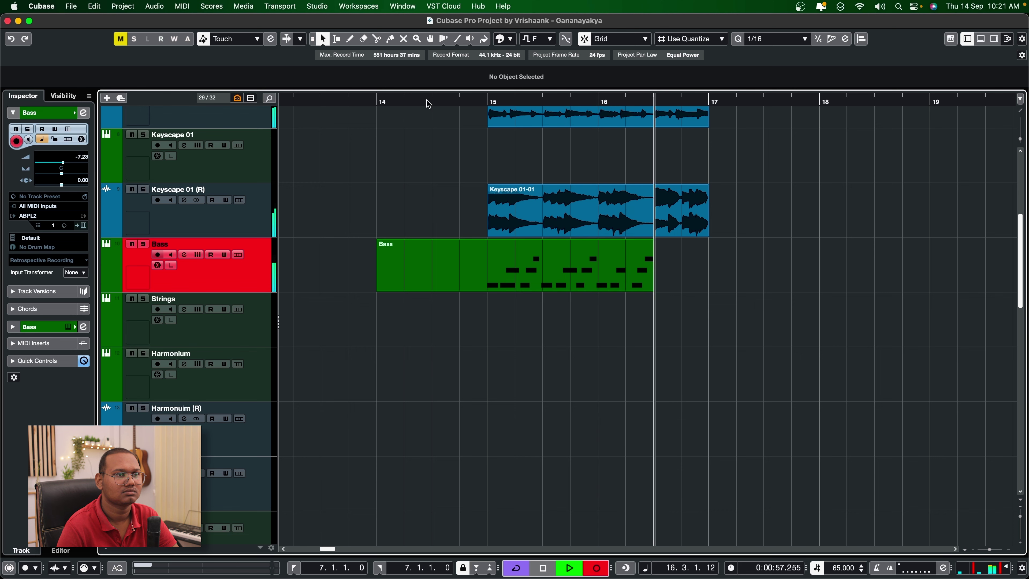
key("space")
key("Return")
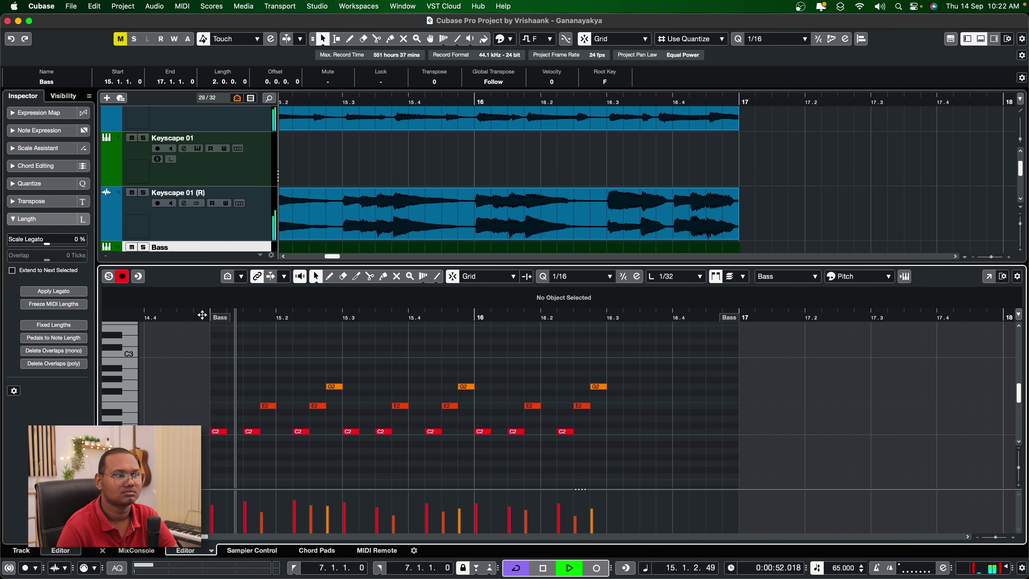
Record F1, G#1 and C2 notes at beat 16.3 of the bass part, deleting the stray B1 and quantizing the rest
key("KP_Multiply")
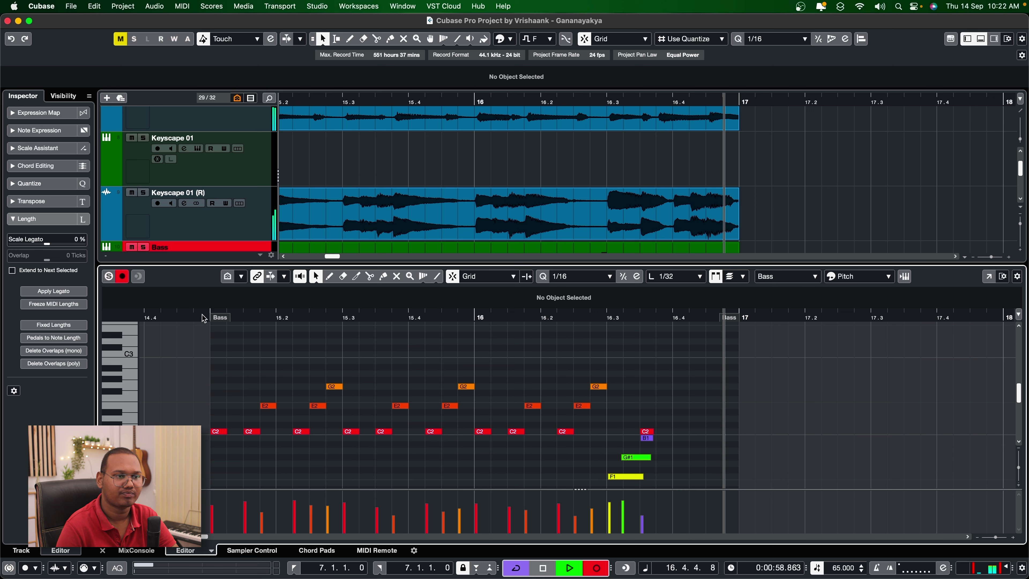
key("space")
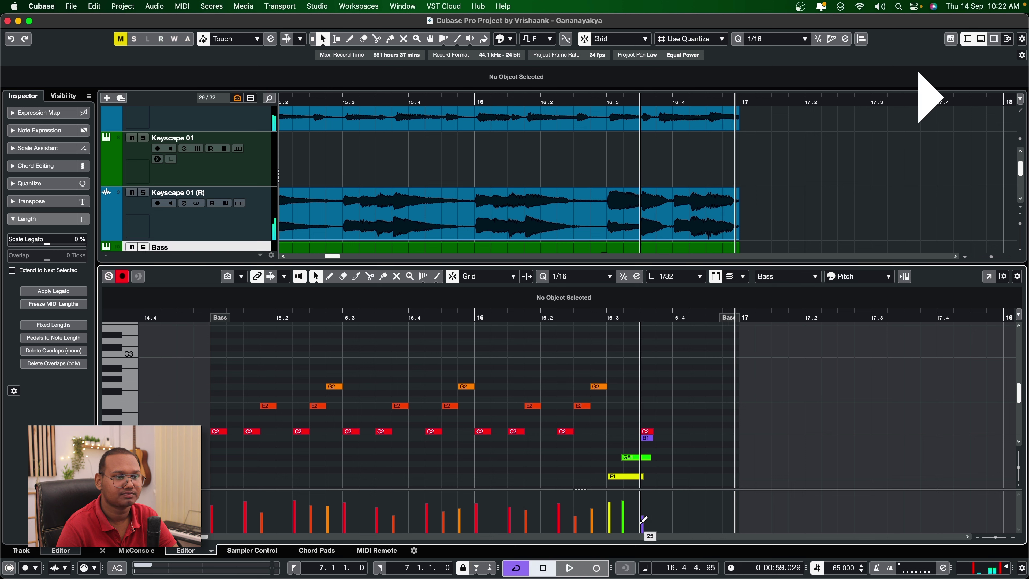
left_click(646, 440)
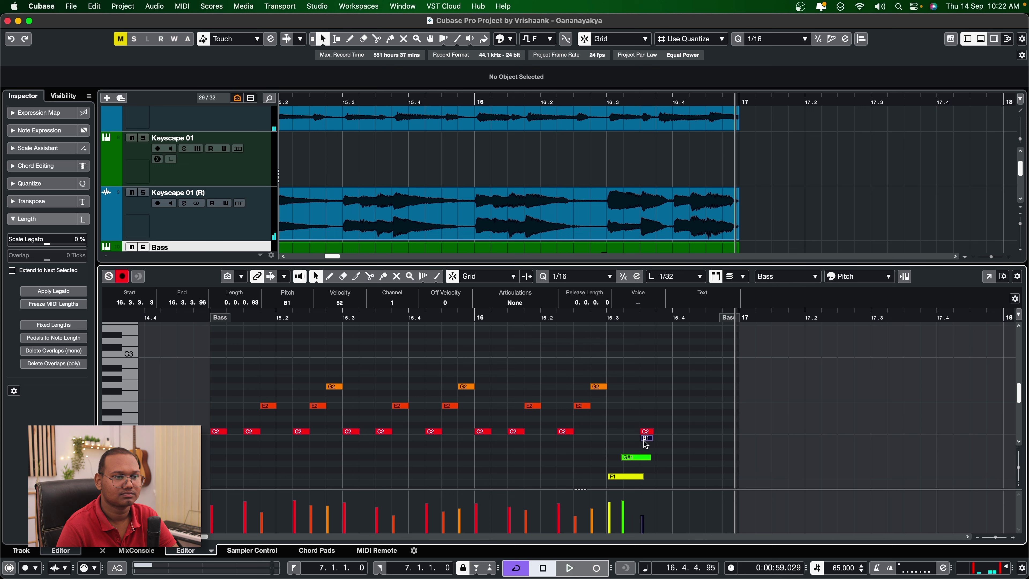
left_click_drag(662, 432, 619, 485)
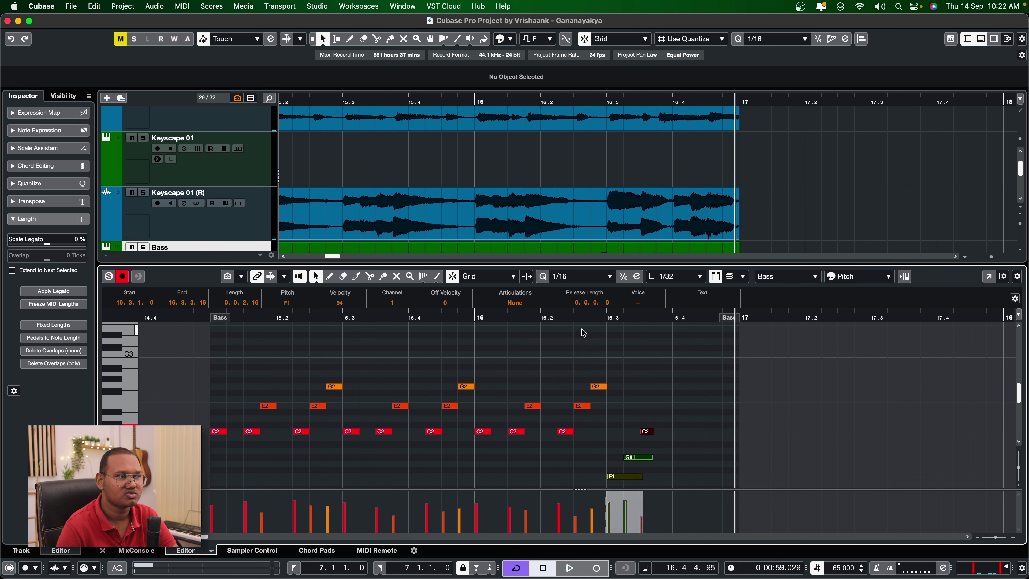
Record closing C2, E2 and G2 notes at beat 16.4 of the bass part and quantize them
key("KP_Multiply")
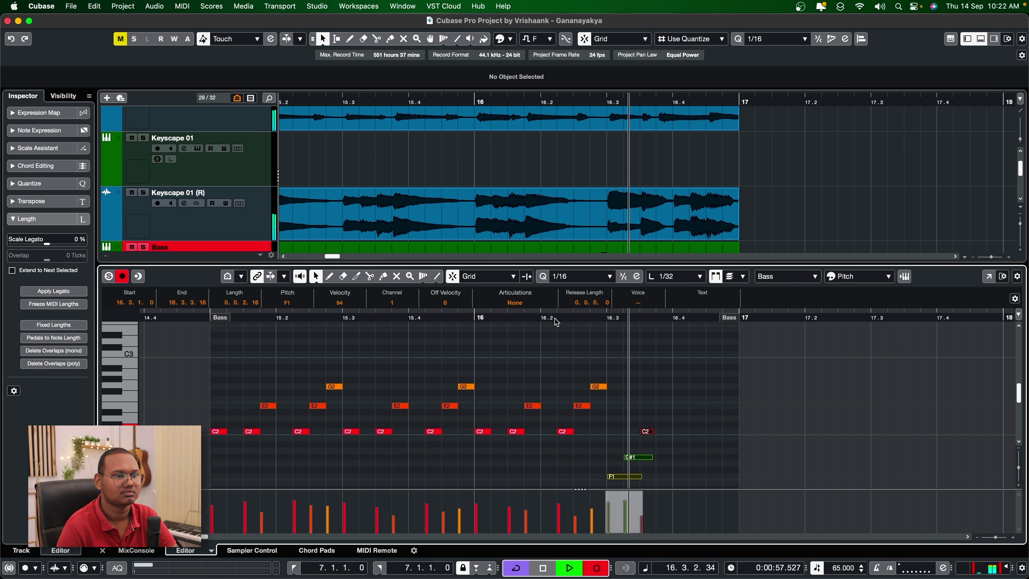
key("space")
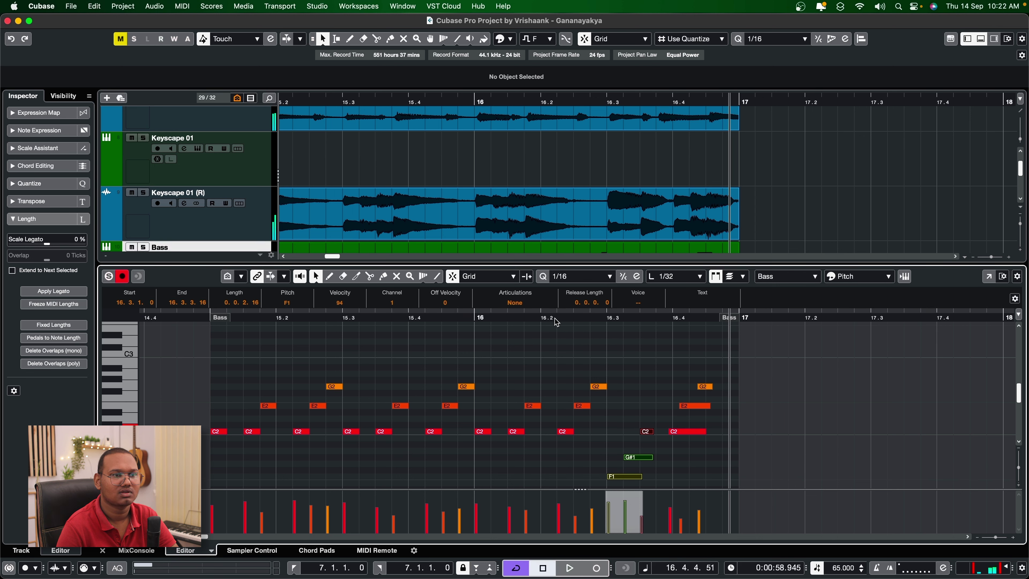
left_click_drag(723, 362, 683, 439)
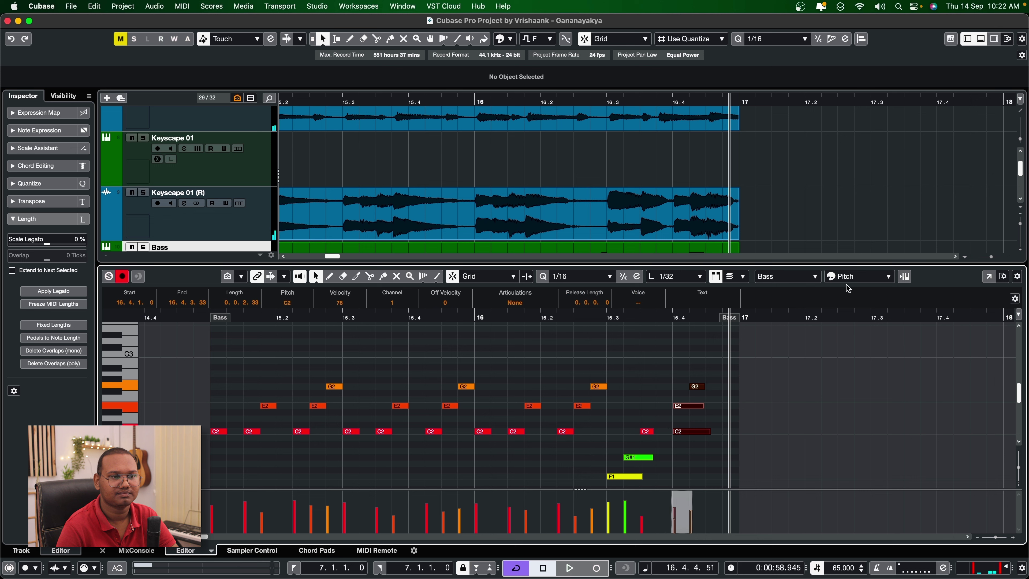
left_click(693, 416)
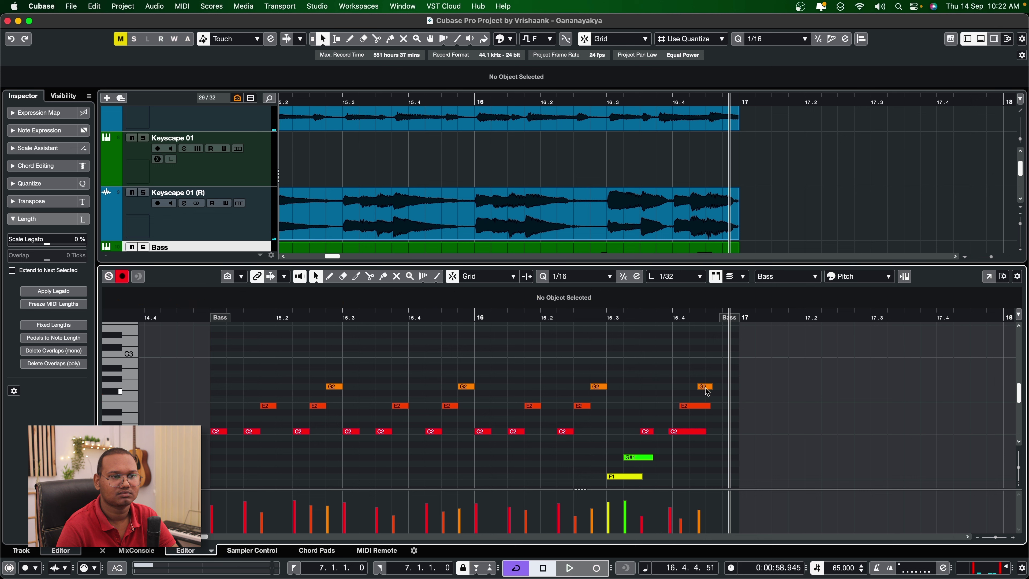
left_click_drag(715, 381, 682, 436)
key("q")
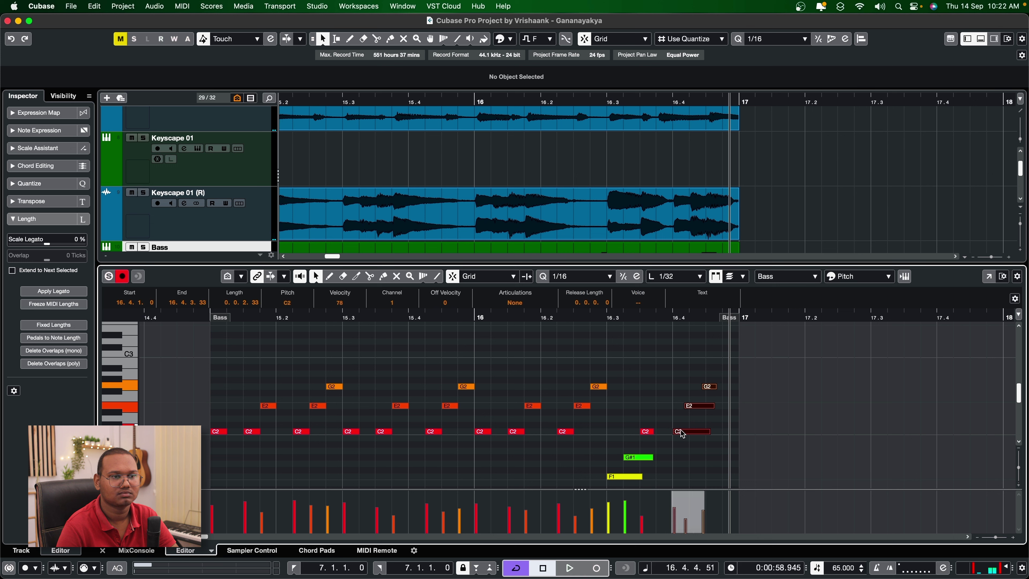
left_click(689, 390)
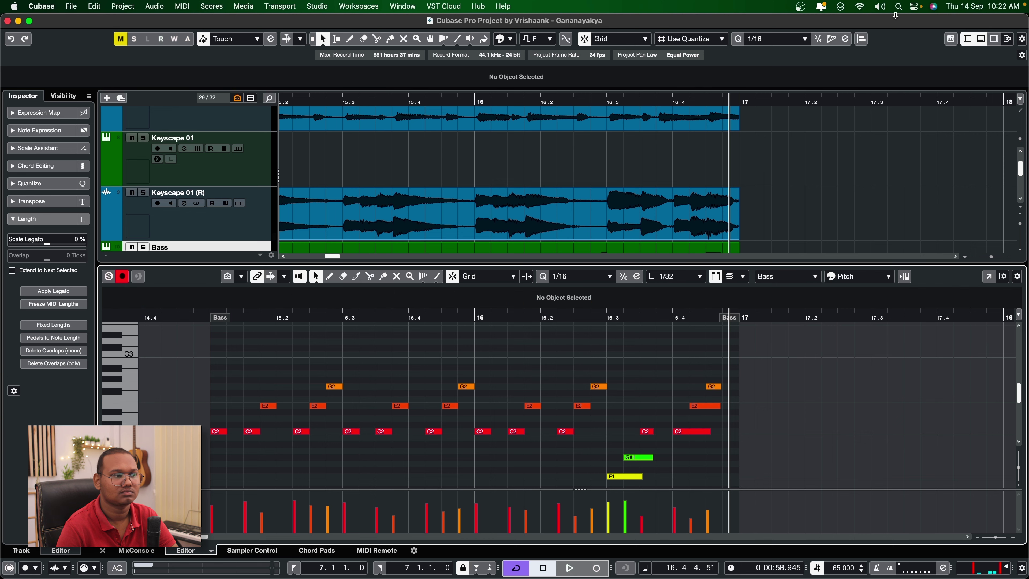
Close the note editor and render the Bass part of bars 15 and 16 to a Bass (R) 01 audio track
left_click(975, 40)
key("g")
left_click(596, 272)
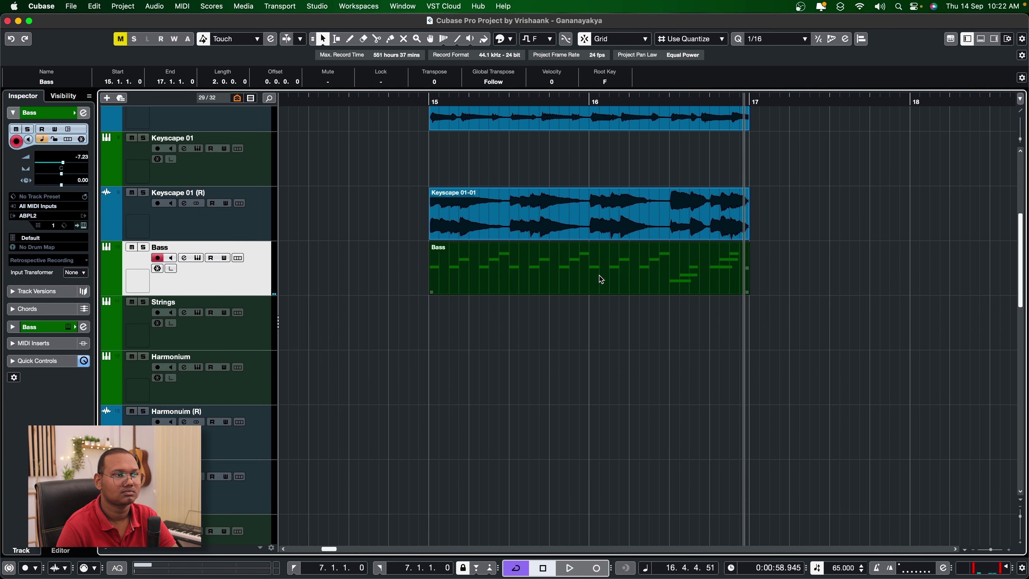
key("ctrl+r")
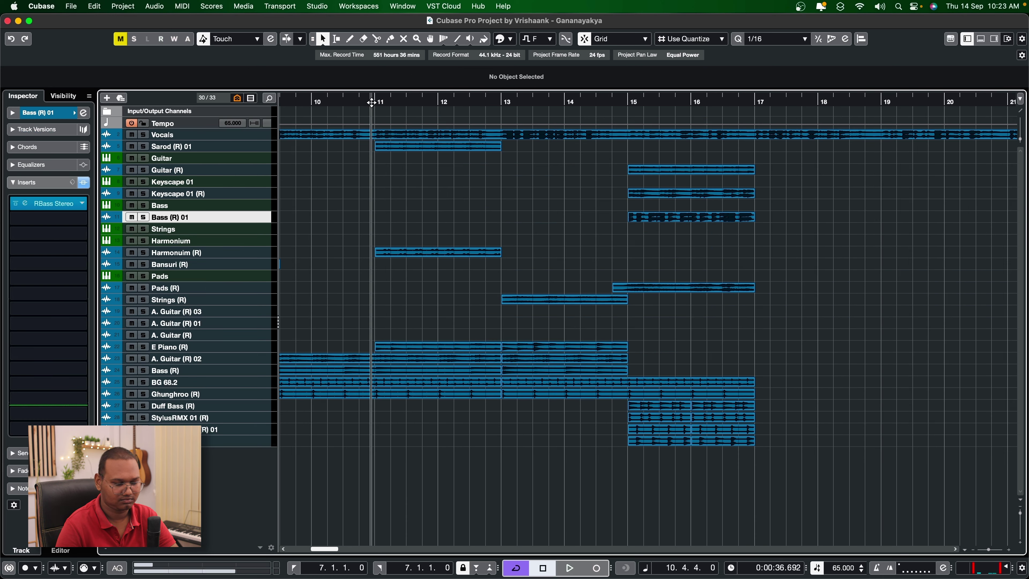
Play the arrangement from just before bar 11 through bar 16 and set the cycle range from bar 5 to bar 17
key("space")
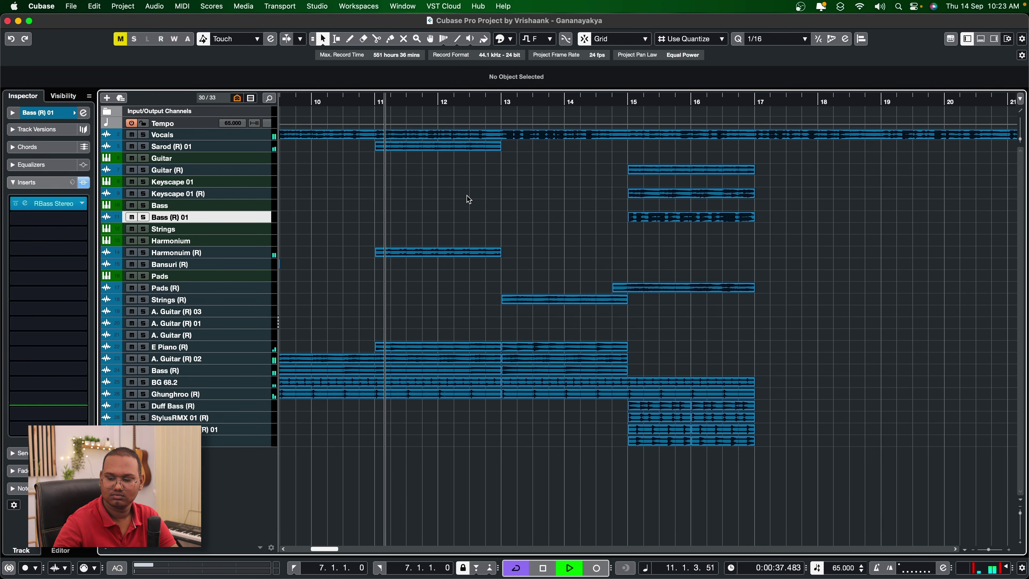
scroll(468, 196, "left", 2)
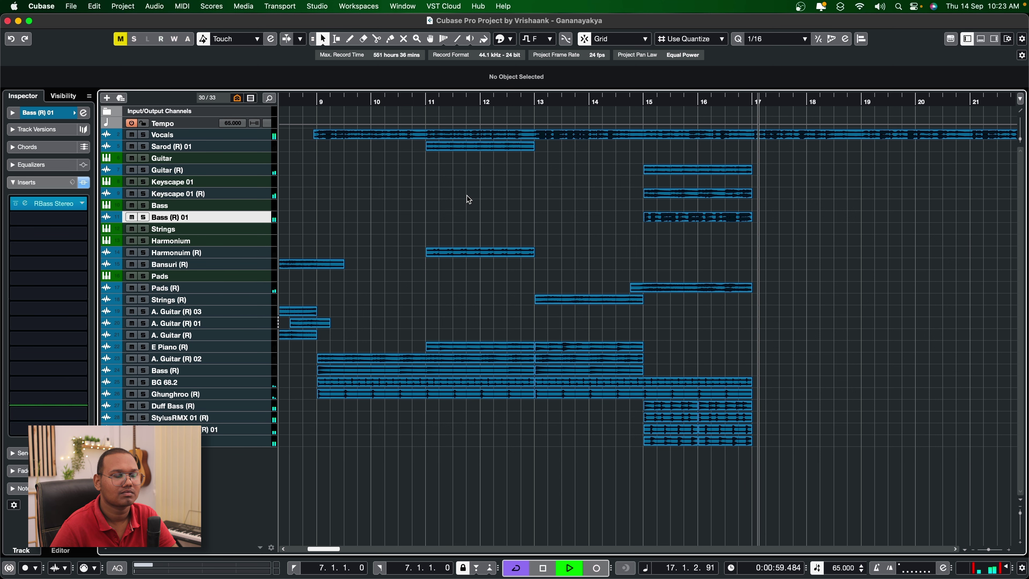
key("space")
scroll(467, 195, "left", 10)
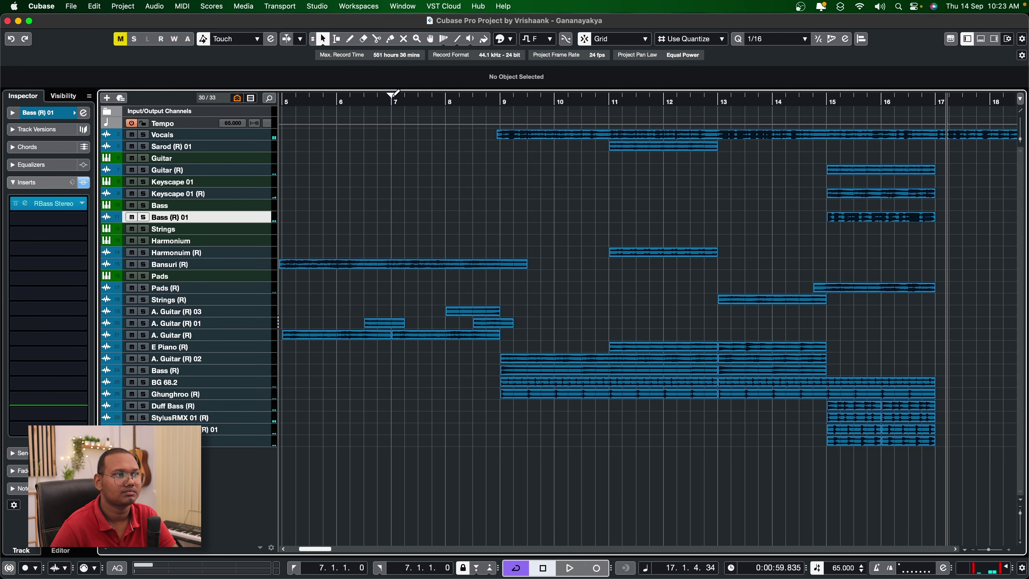
left_click_drag(328, 94, 304, 96)
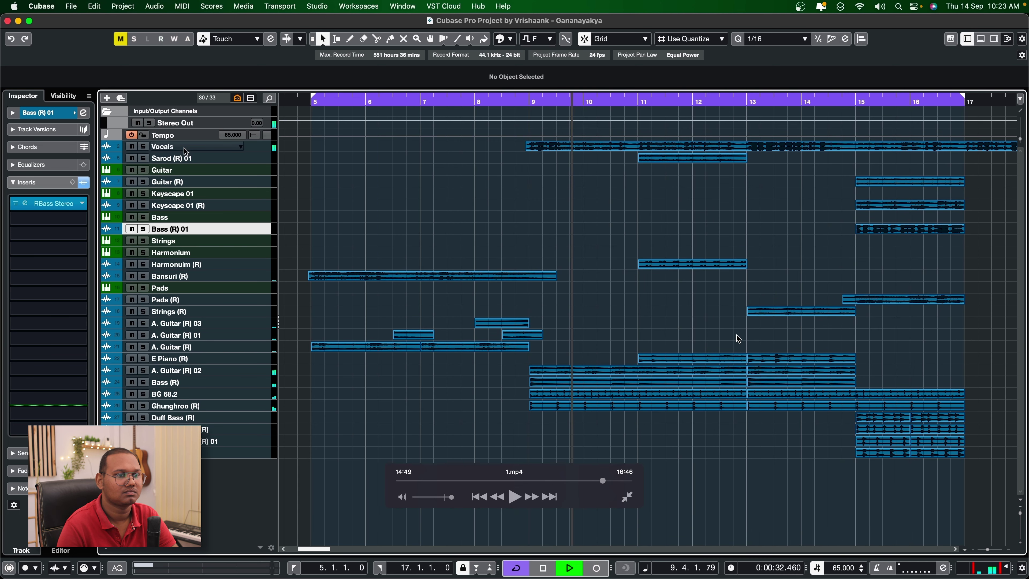
Add Auto-Tune Artist as the fourth insert on the Vocals track
left_click(184, 148)
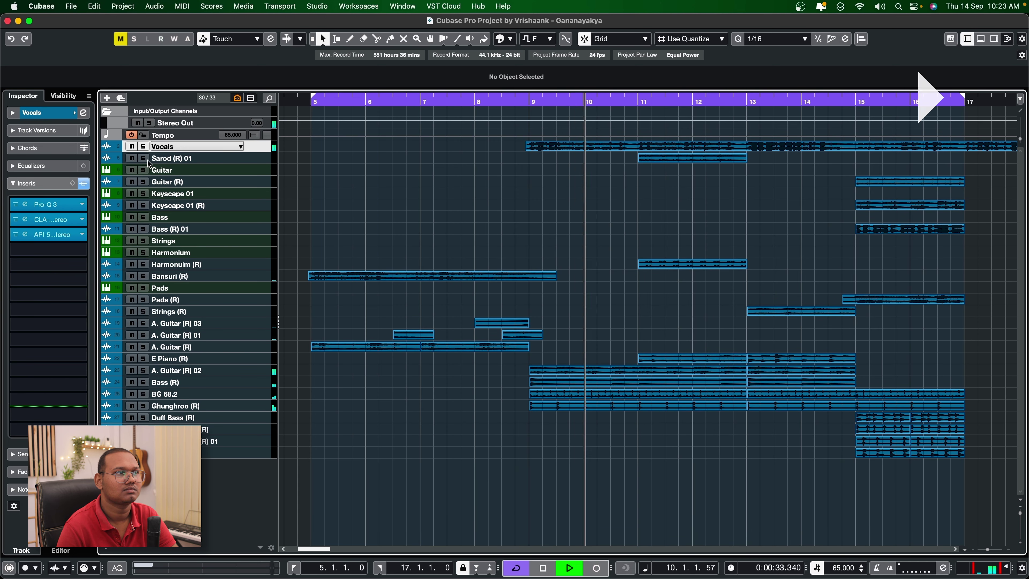
left_click(41, 251)
type("auto")
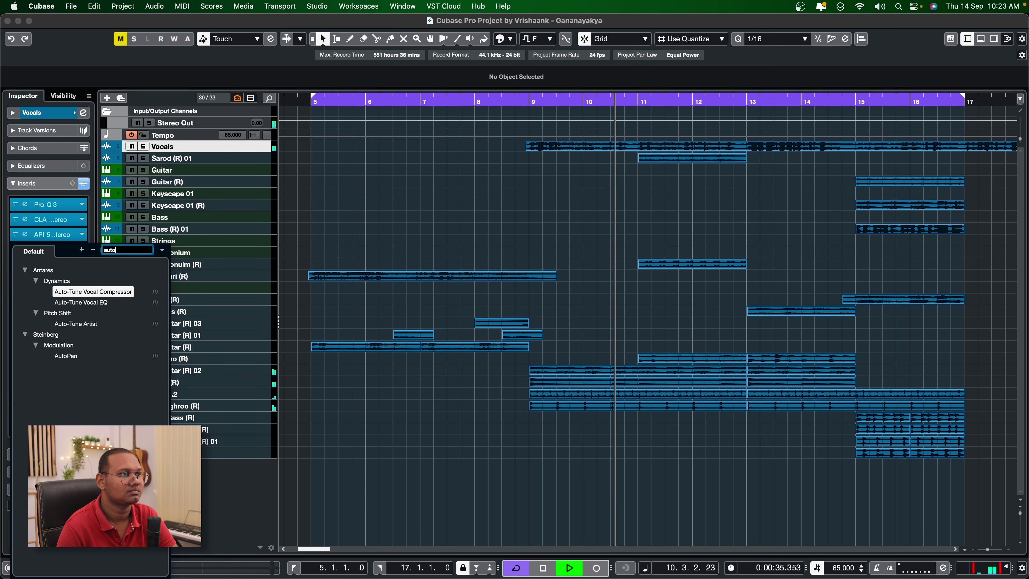
left_click(89, 322)
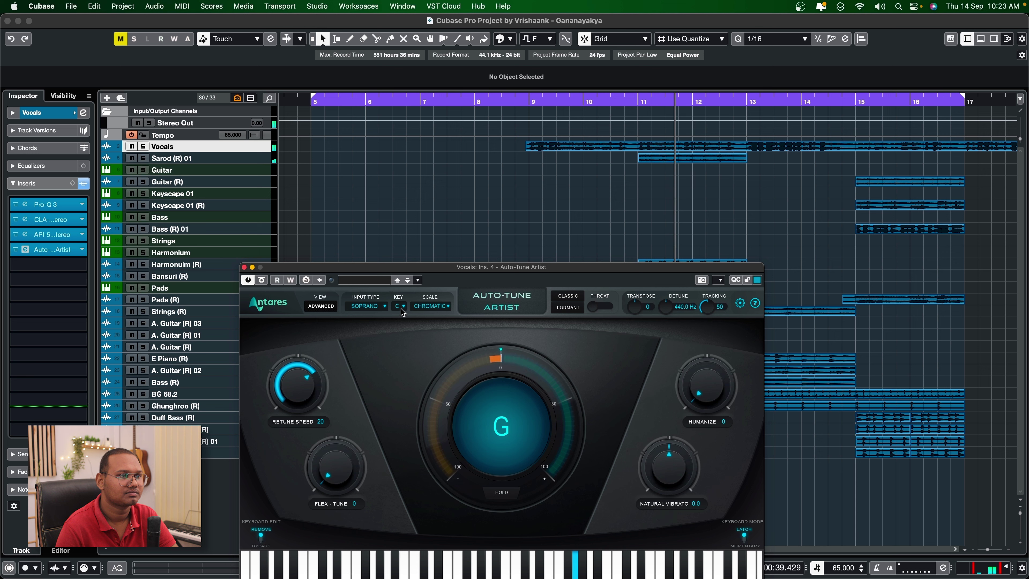
Set the Auto-Tune Artist key to F and its scale to Minor
left_click(400, 306)
left_click(404, 372)
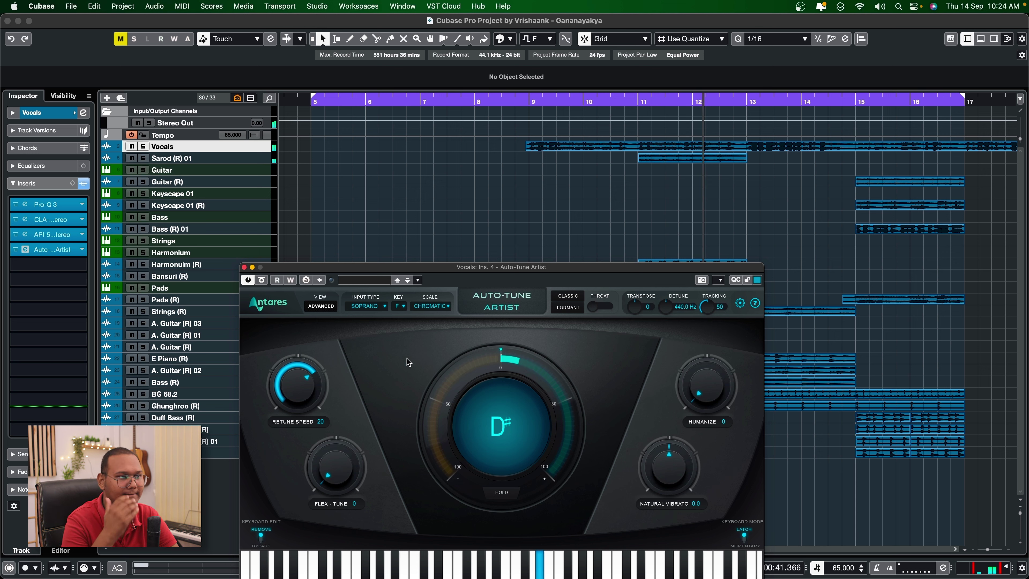
left_click(433, 307)
left_click(436, 296)
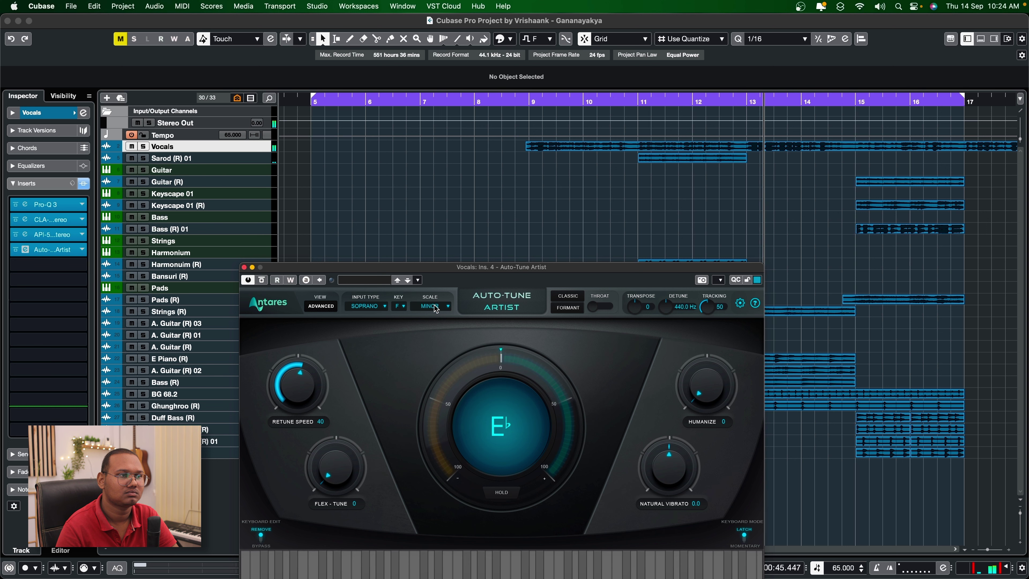
Set the Auto-Tune Artist scale on the Vocals track to Chromatic and close the plug-in
left_click(435, 307)
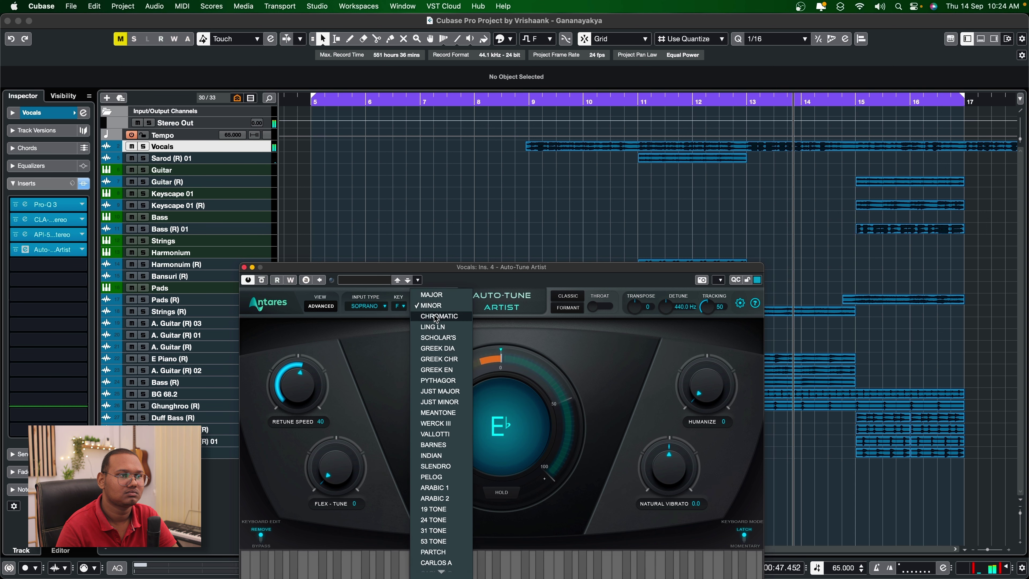
left_click(436, 317)
left_click(243, 267)
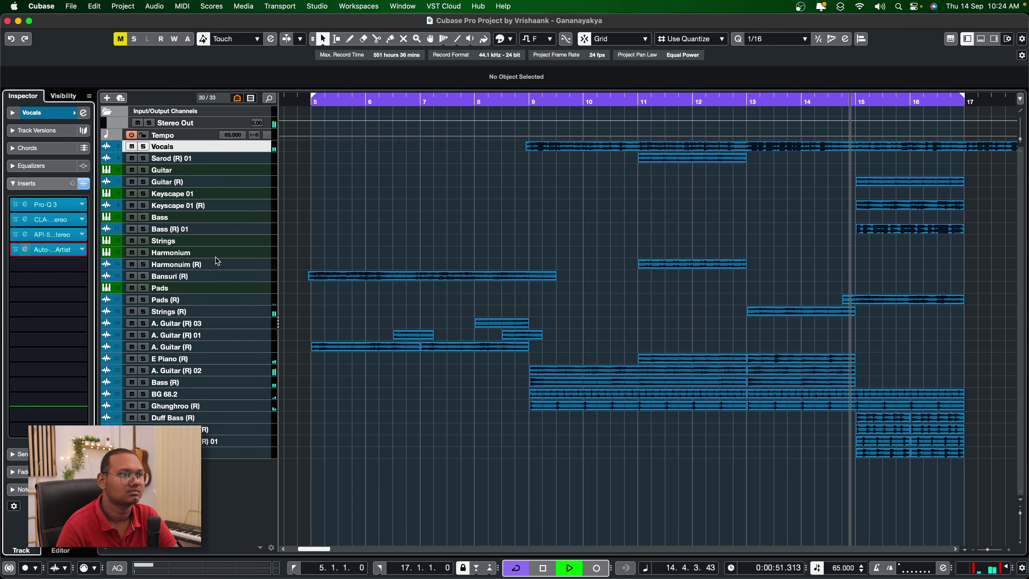
Reopen Auto-Tune Artist on the Vocals, set Retune Speed to 56, raise Humanize, close the plug-in and stop playback
left_click(49, 248)
left_click_drag(298, 386, 298, 371)
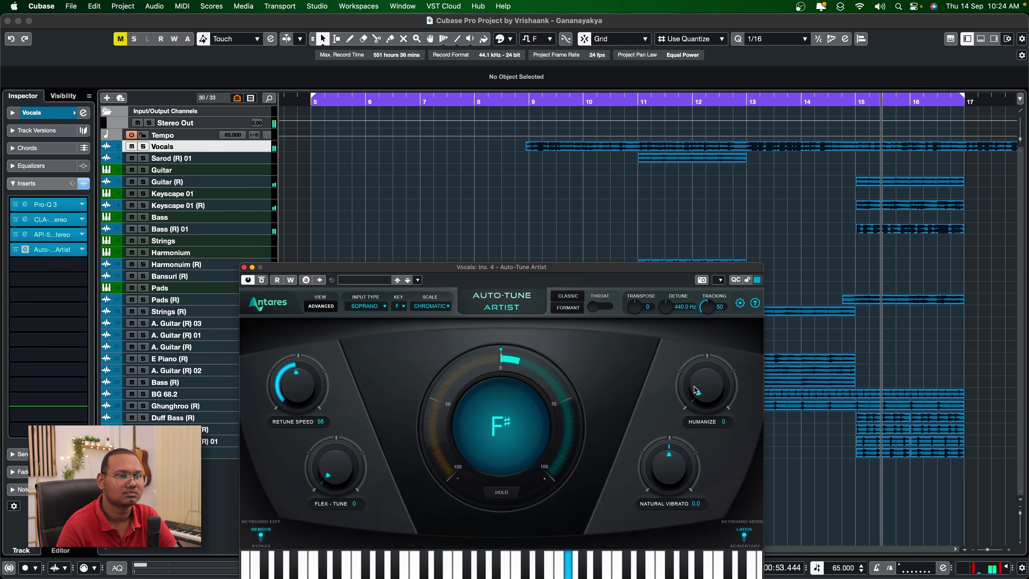
left_click_drag(707, 388, 709, 374)
left_click(244, 267)
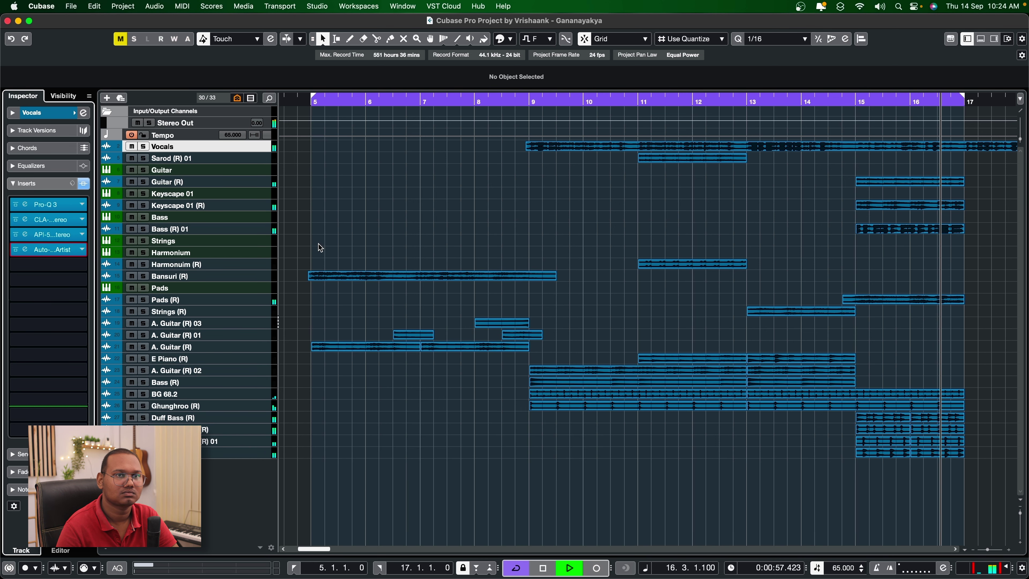
key("space")
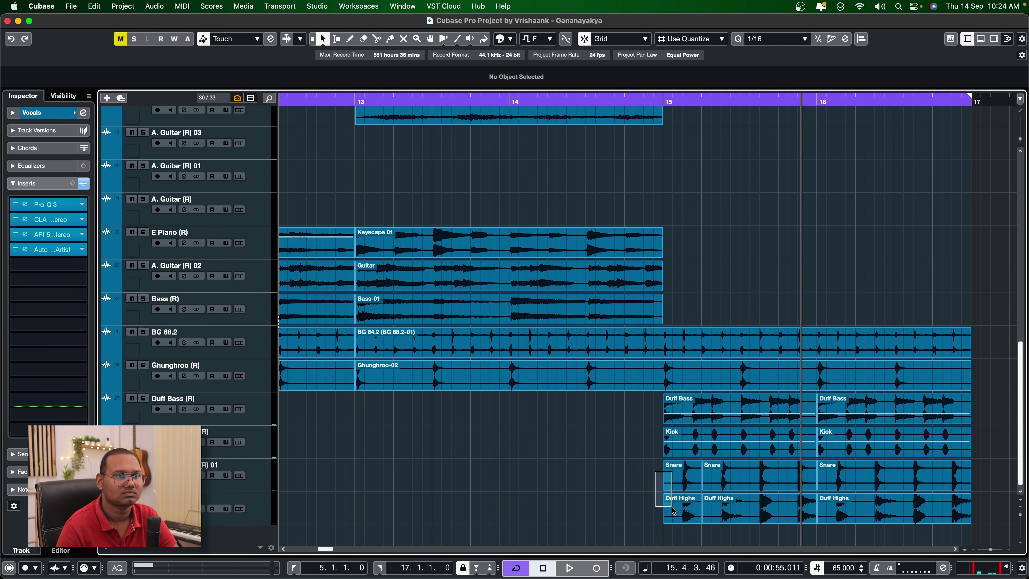
Copy the first short Snare and Duff Highs clips to the last beat of bar 14 and play the lead-in
left_click_drag(686, 509, 647, 510)
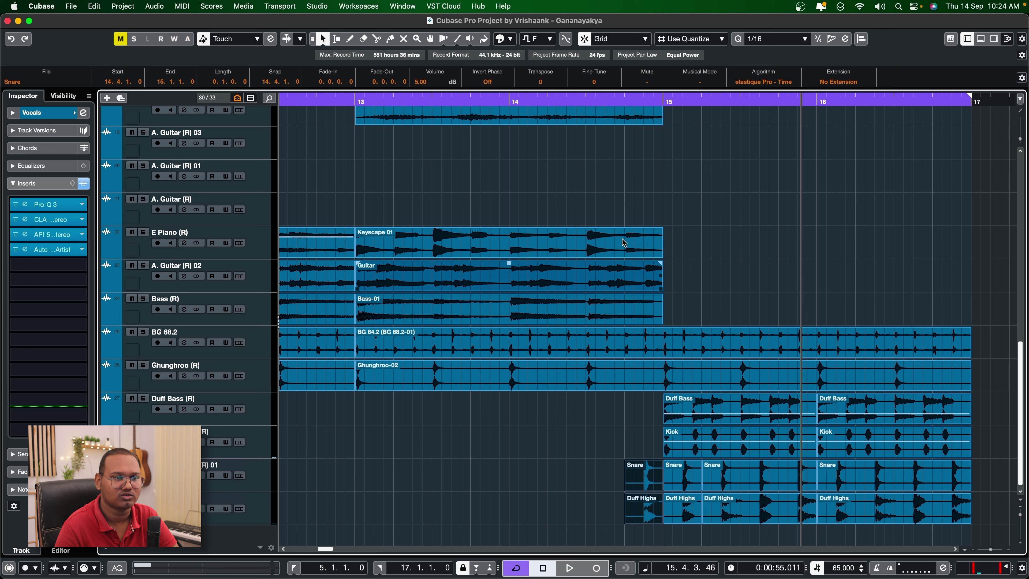
left_click(595, 100)
key("space")
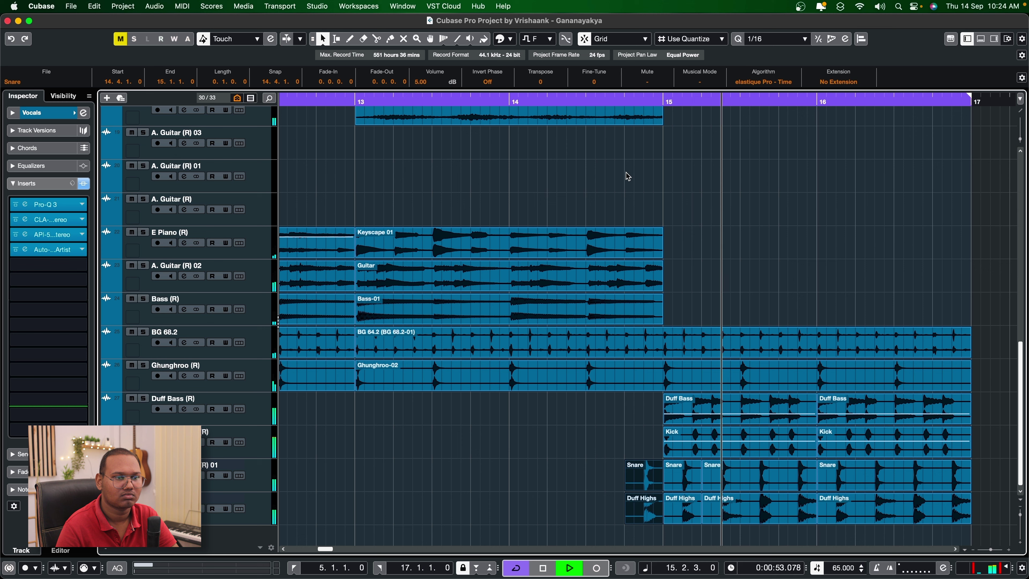
Record a new MIDI part on the Guitar track from bar 14 and trim it to bars 15 and 16
key("shift+f")
scroll(713, 196, "down", 3)
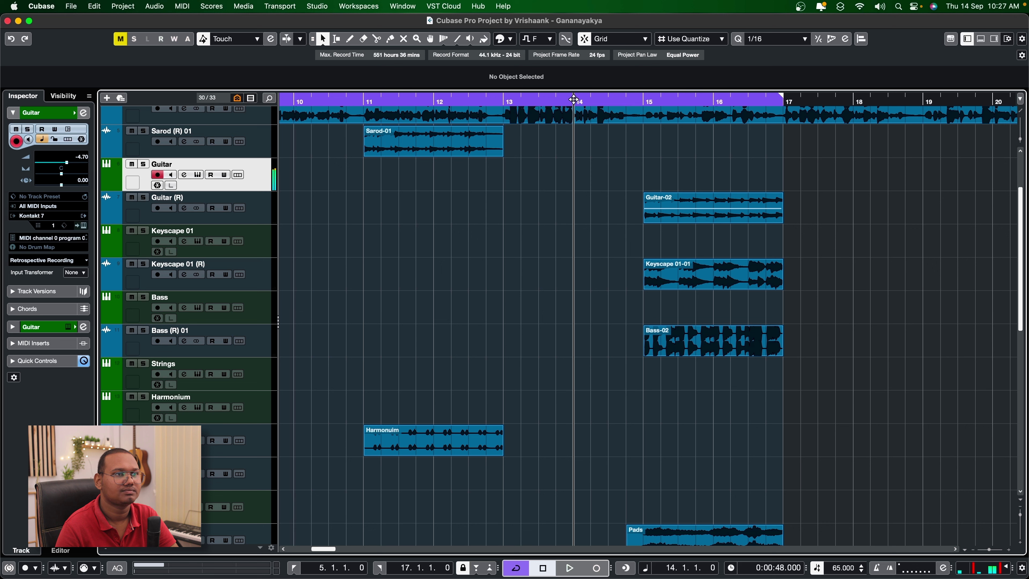
key("KP_Multiply")
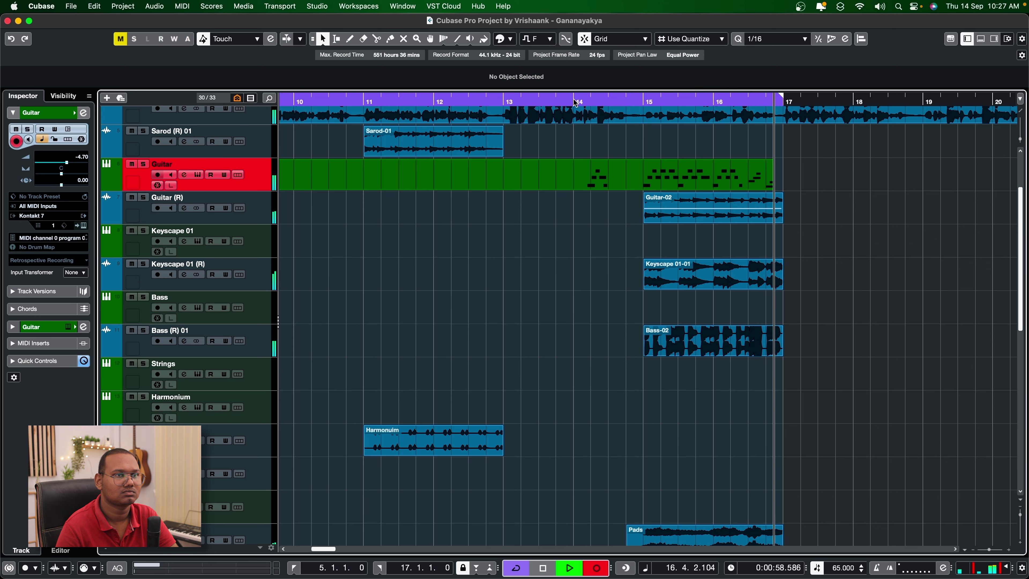
key("space")
left_click(654, 175)
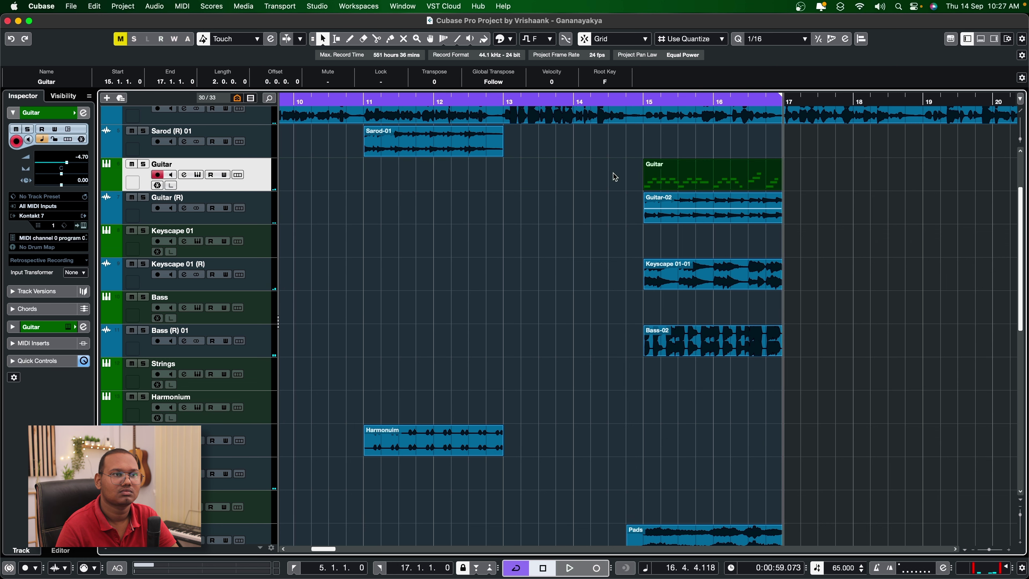
Open the Guitar part in the note editor and delete the notes between beats 15.3 and 16.3
double_click(654, 176)
key("ctrl+e")
left_click_drag(342, 278, 570, 380)
key("Delete")
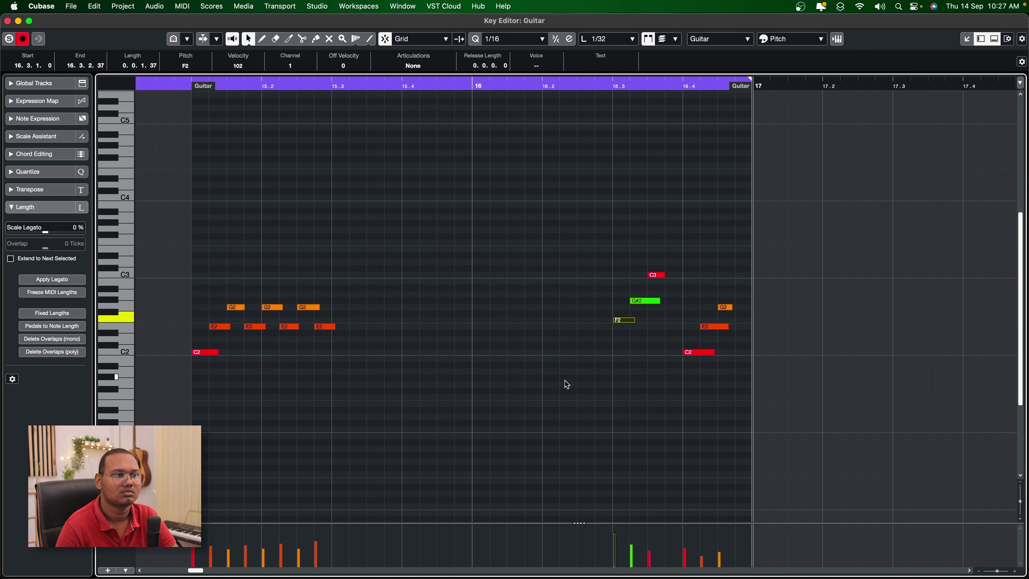
Duplicate the two-beat C2, E2 and G2 pattern from the start of bar 15 twice to fill the gap up to 16.3
left_click_drag(500, 388, 224, 315)
left_click_drag(349, 273, 228, 371)
key("alt+d")
key("alt+d")
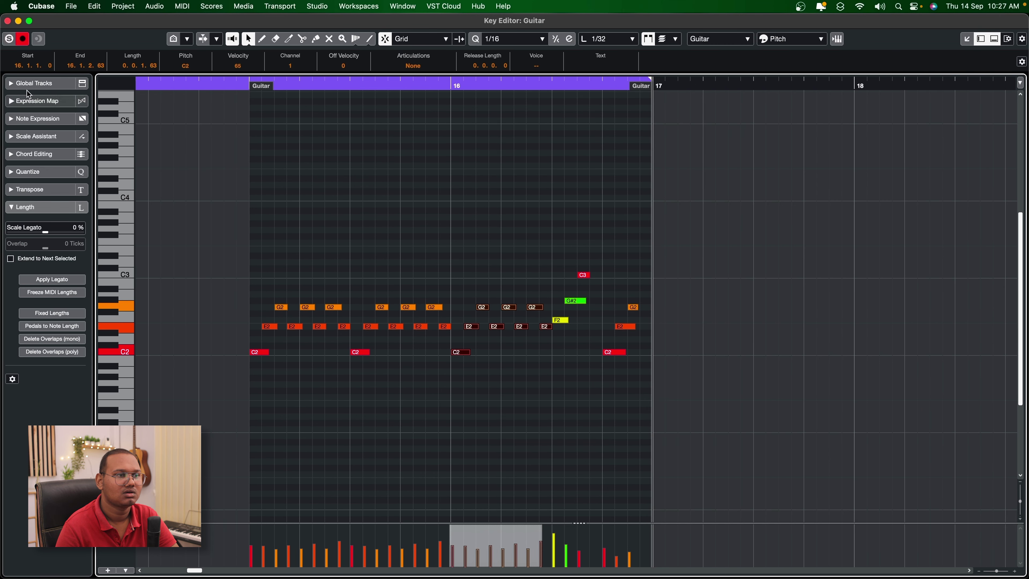
Close the note editor, render the Guitar part to a Guitar (R) 01 audio track and delete the muted MIDI part
left_click(7, 21)
left_click(982, 40)
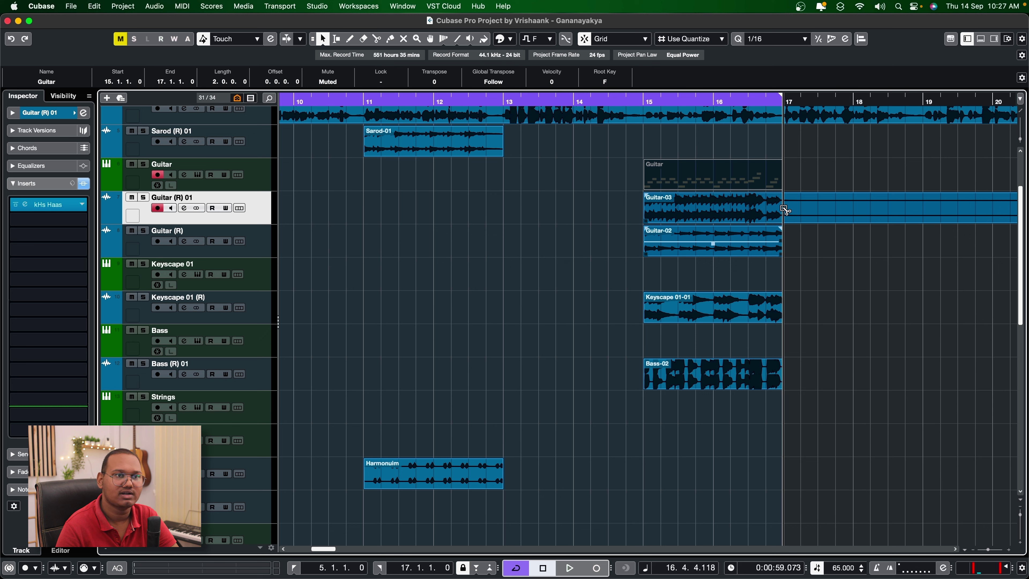
key("Delete")
During playback, lower the Guitar-03 clip volume to about -6.17 dB and set its track to volume -2.19 and pan L68
key("space")
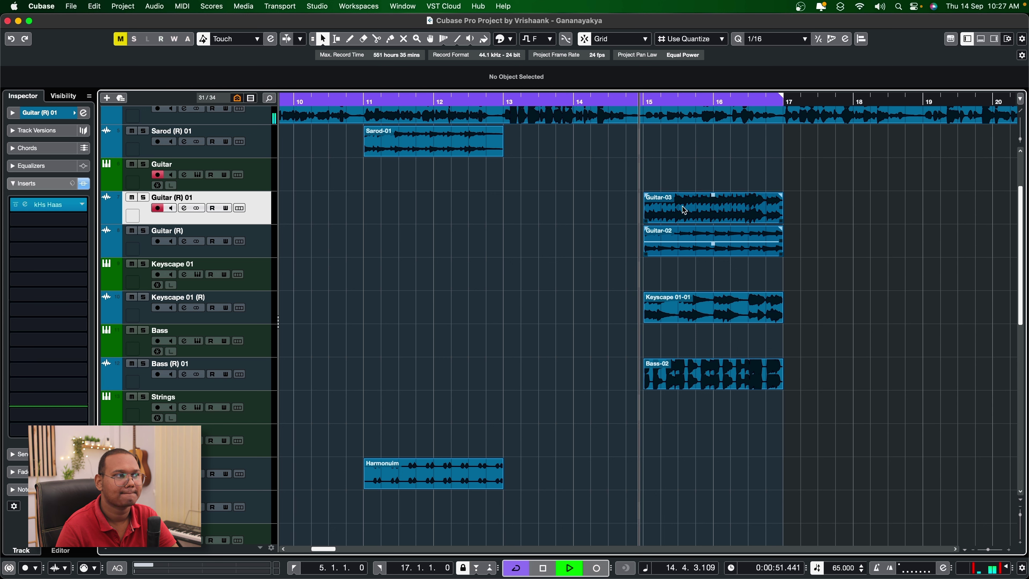
left_click_drag(714, 194, 712, 212)
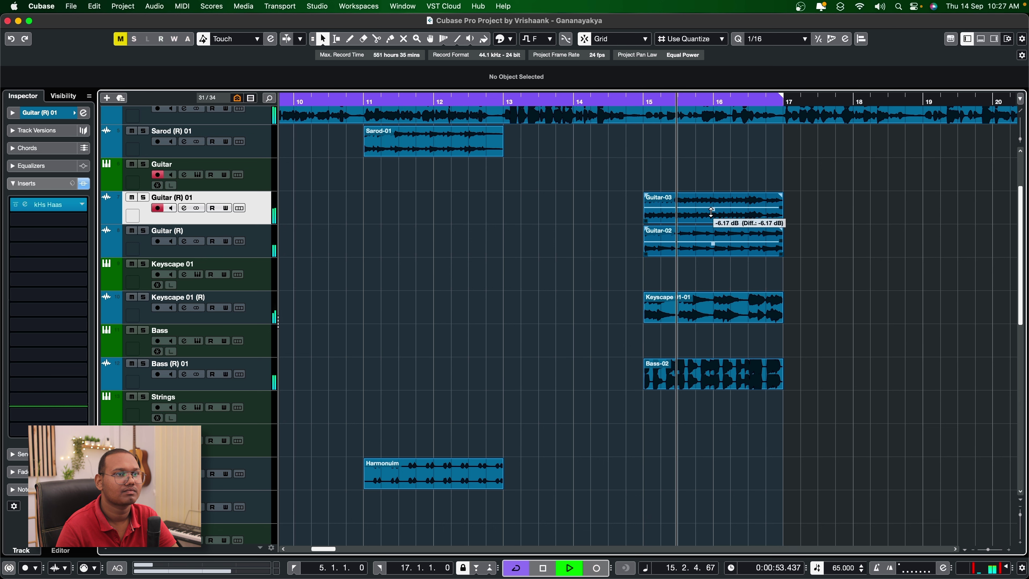
left_click(41, 112)
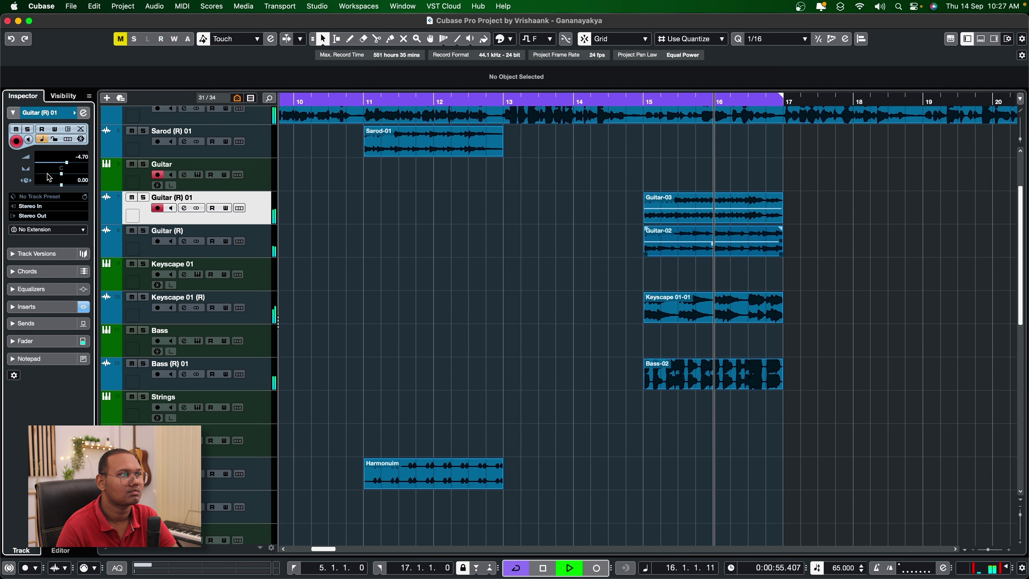
left_click_drag(49, 177, 73, 167)
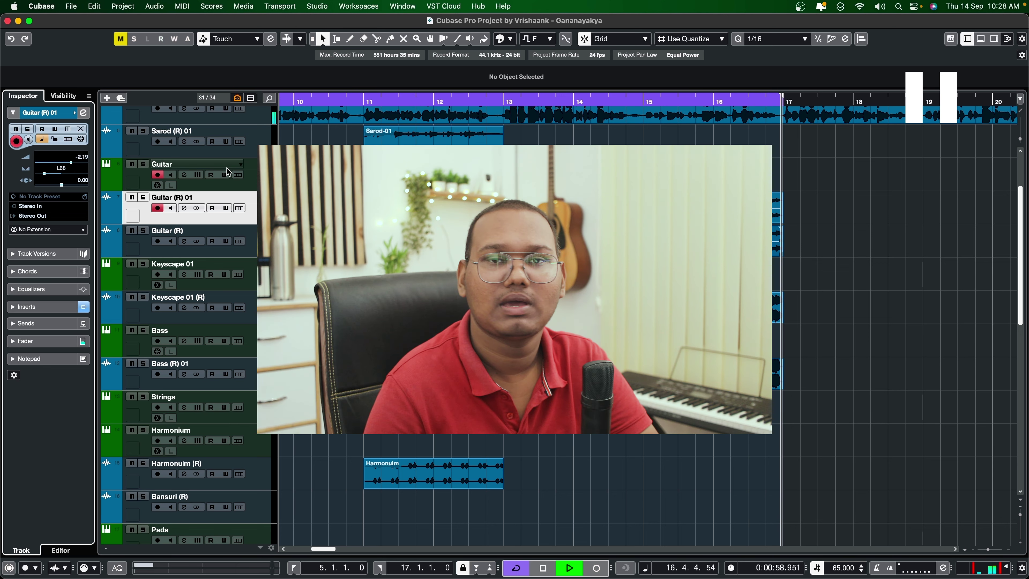